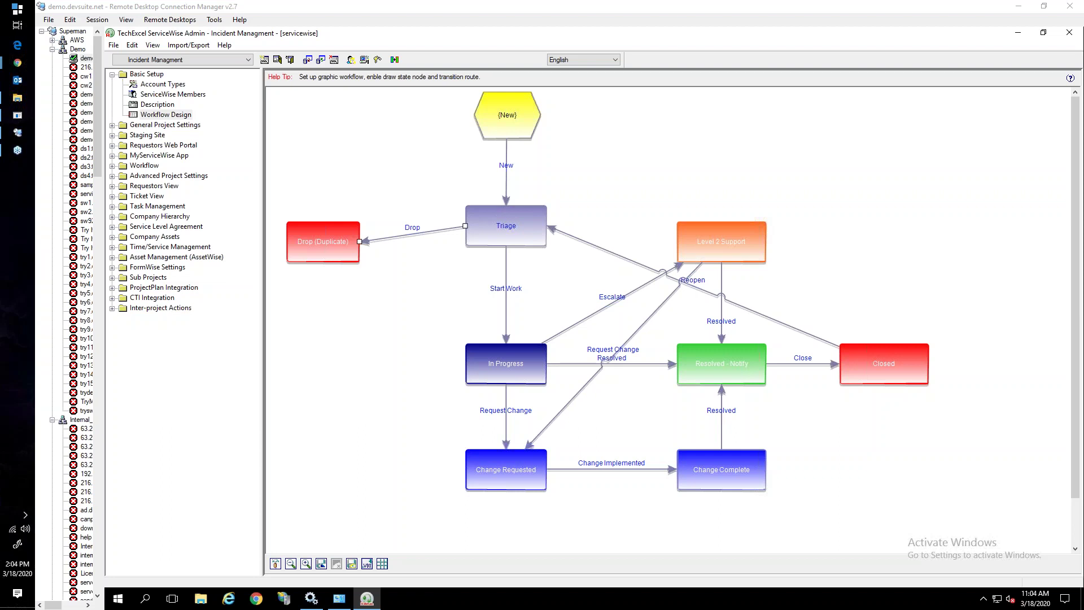
left_click(219, 59)
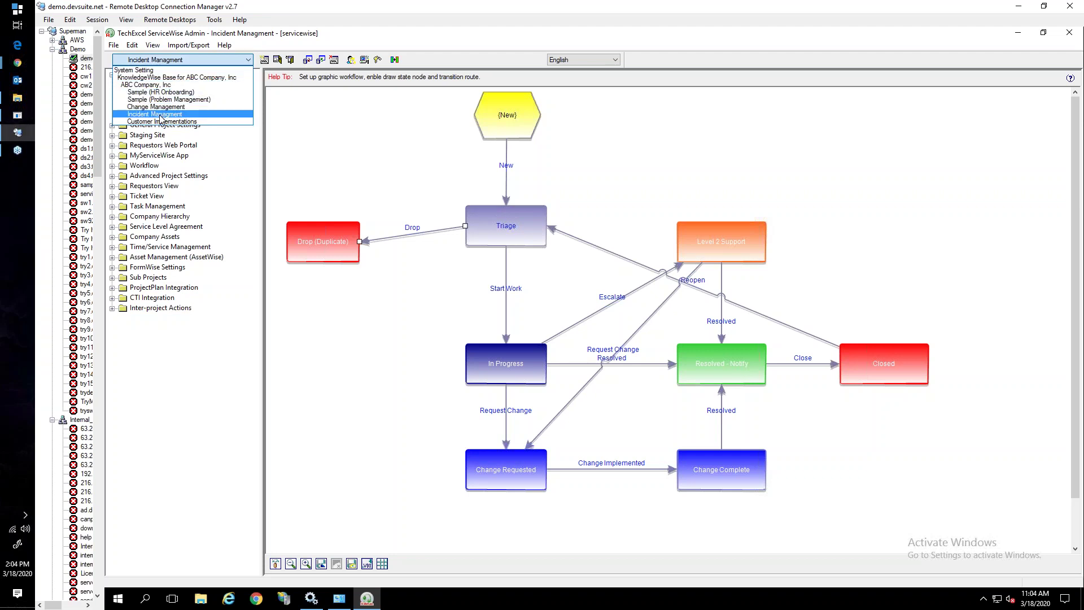
key("Up")
key("Up")
key("Up")
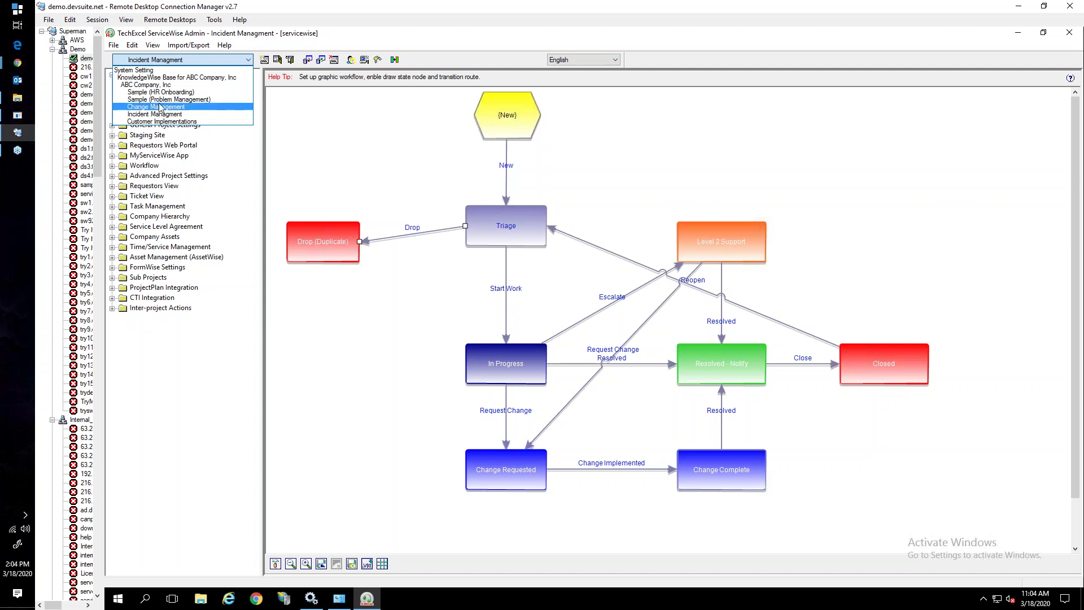
key("Down")
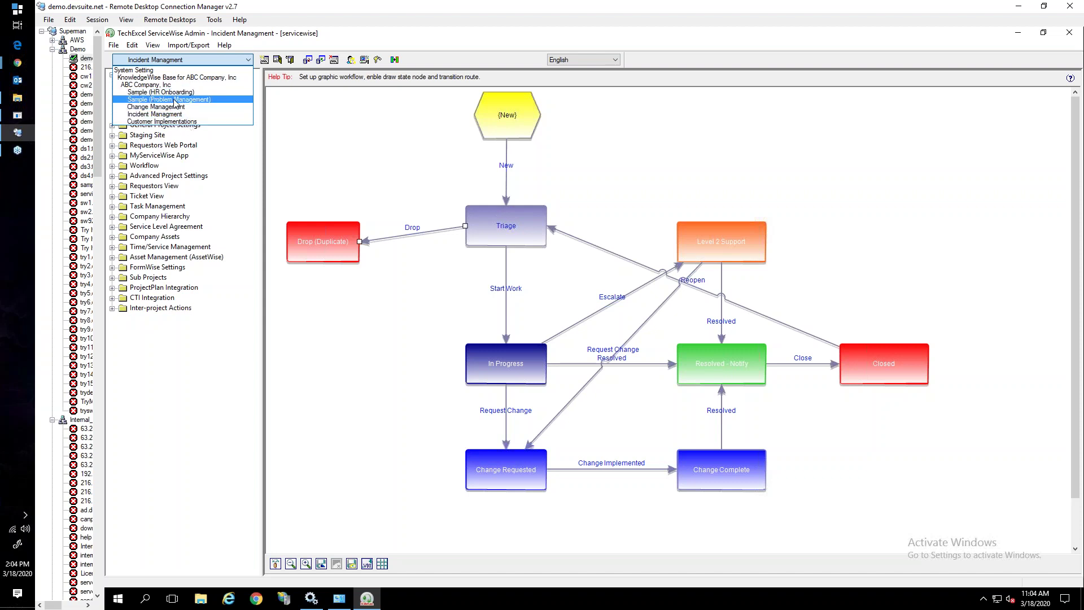
left_click(332, 36)
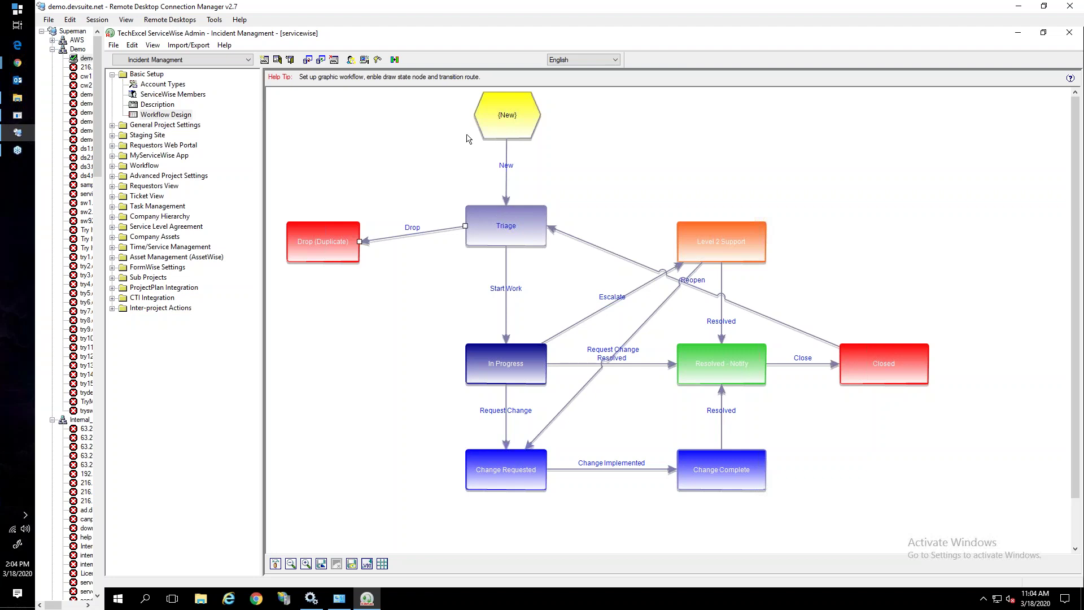
left_click(508, 136)
left_click(497, 240)
left_click(514, 129)
left_click(507, 221)
left_click(505, 363)
left_click(717, 244)
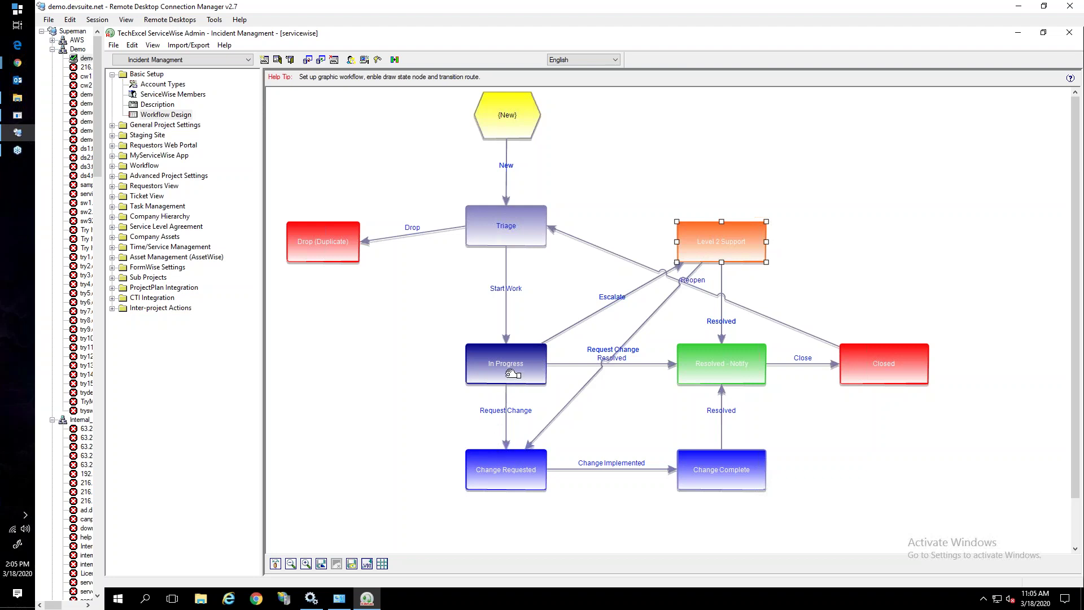
left_click(505, 472)
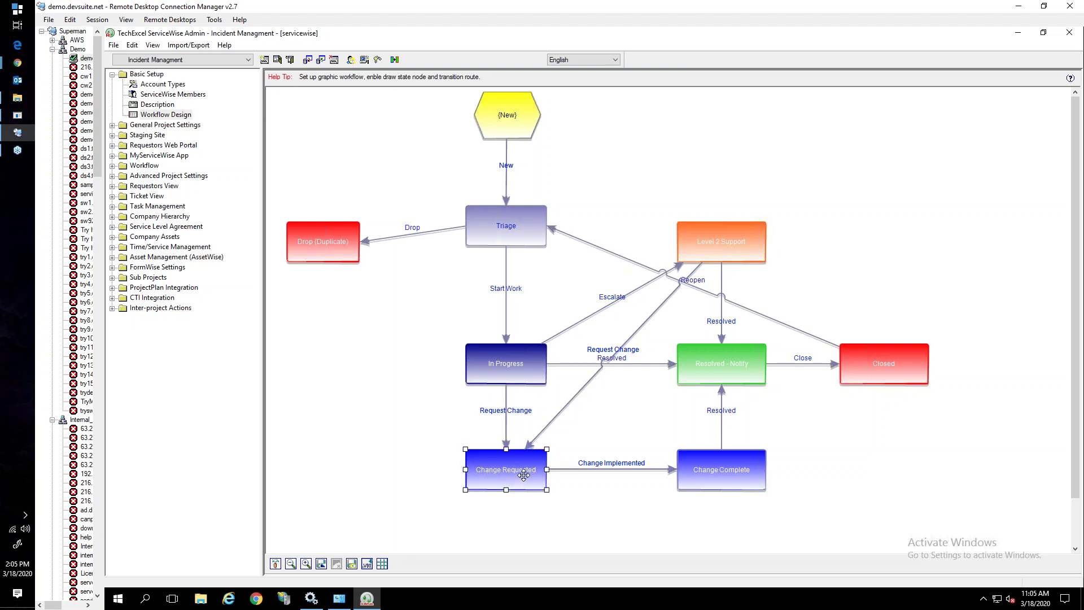
left_click(722, 255)
left_click(712, 353)
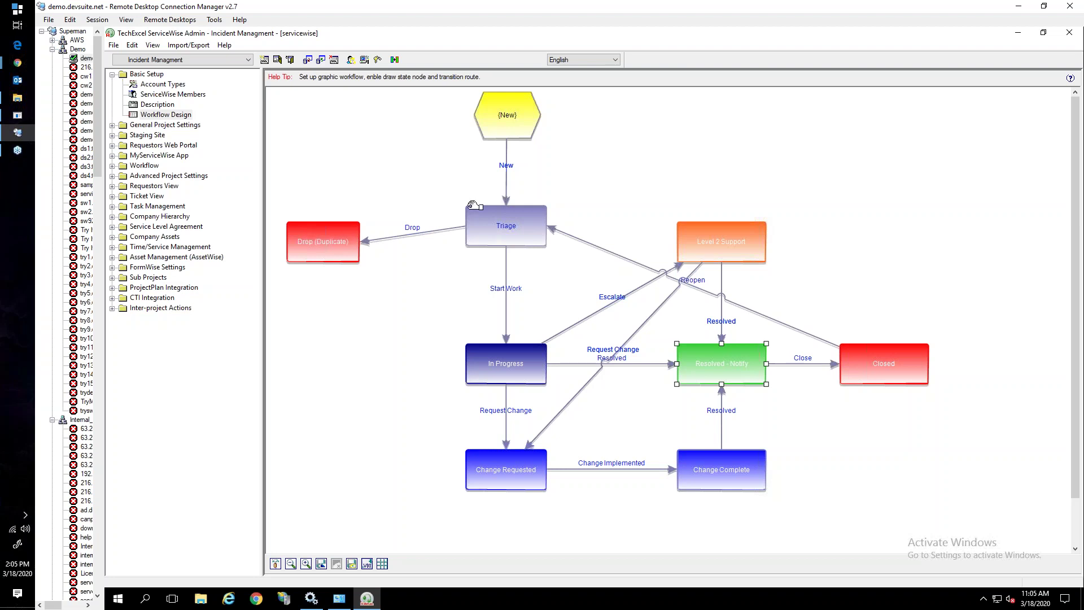
Add a new workflow state named ON Hold to the canvas
right_click(598, 163)
left_click(627, 171)
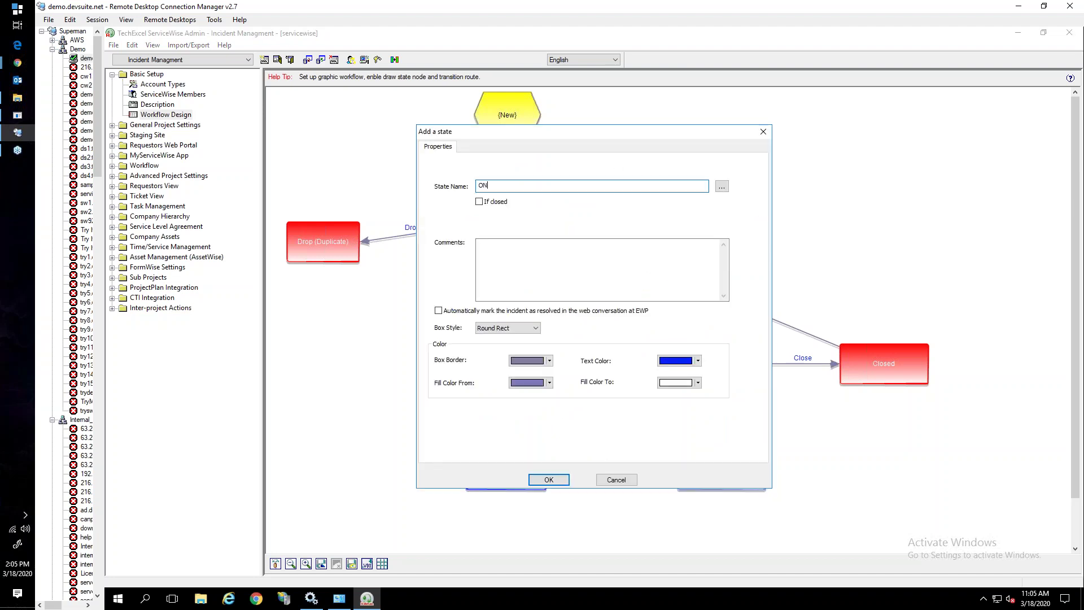
left_click(562, 480)
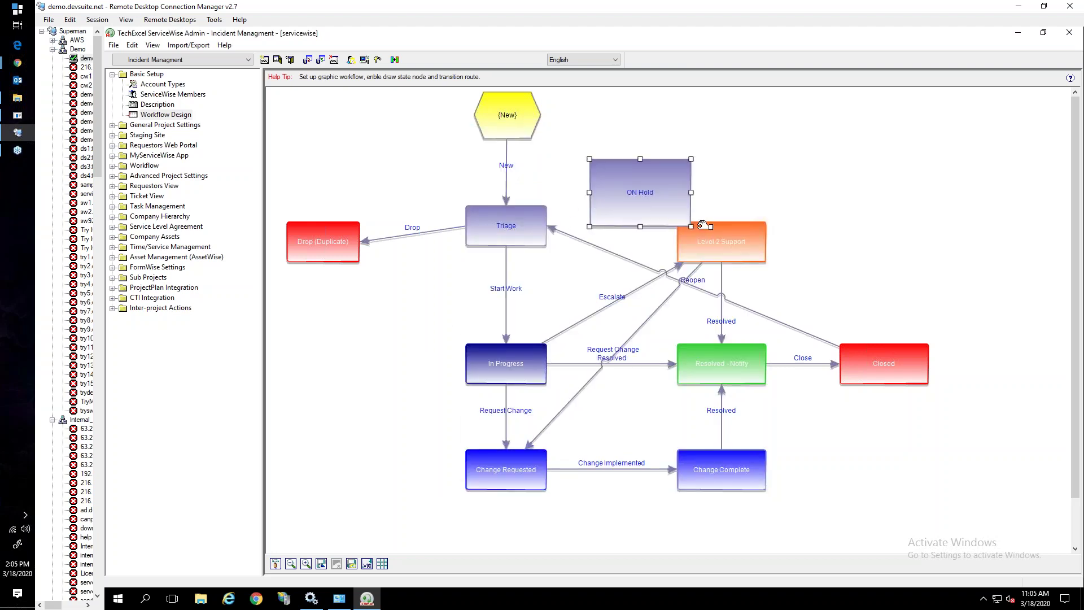
left_click_drag(690, 226, 677, 198)
left_click_drag(610, 186, 624, 175)
Draw a polyline 'Need More Info' transition from Triage to ON Hold
left_click_drag(546, 213, 608, 178)
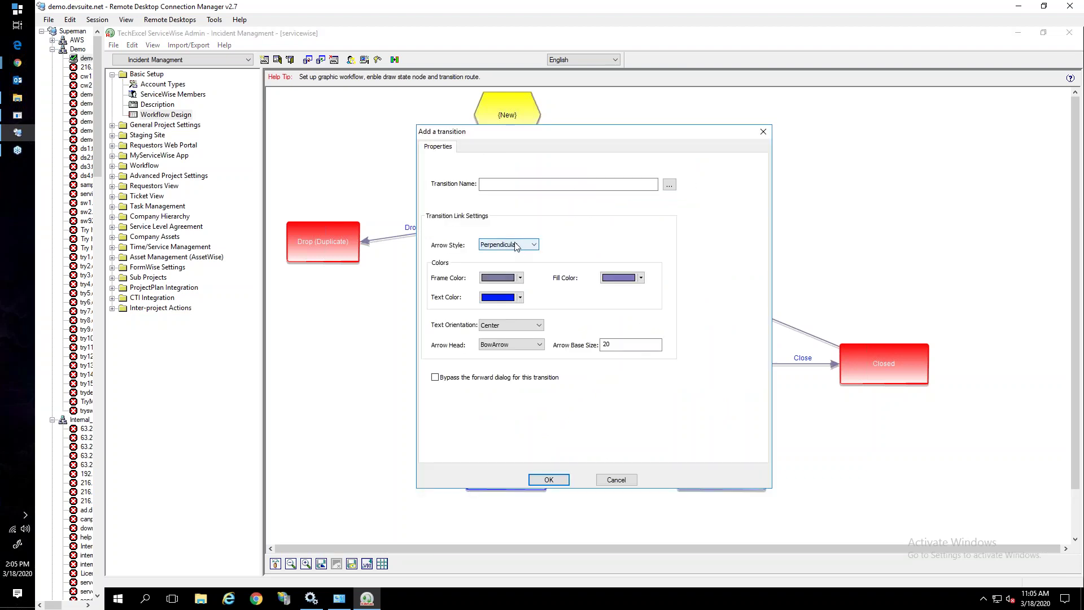
left_click(502, 183)
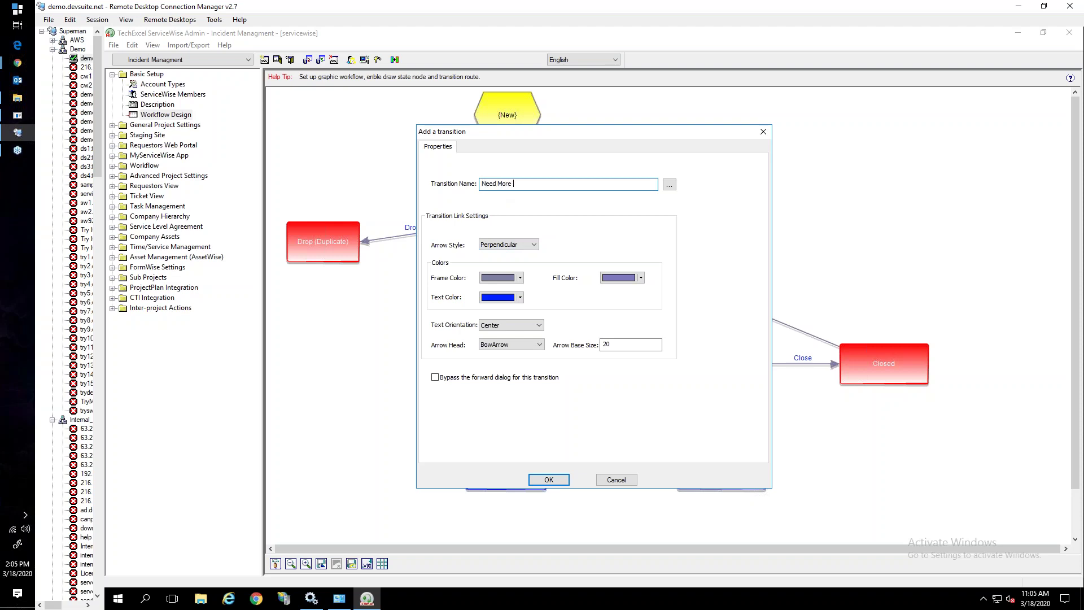
type("Need More Info")
left_click(507, 244)
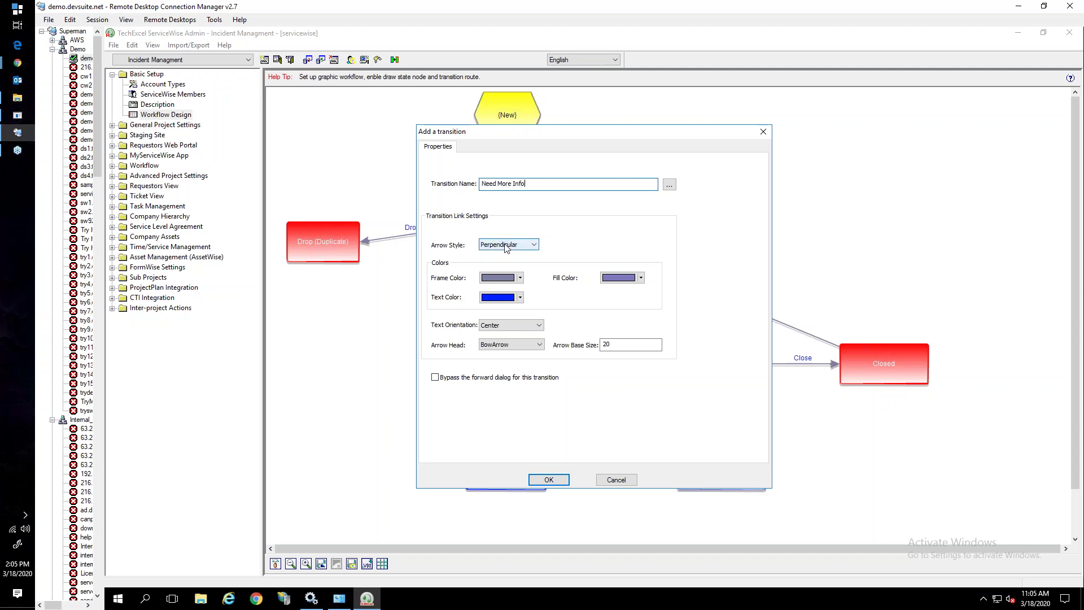
left_click(500, 263)
left_click(547, 479)
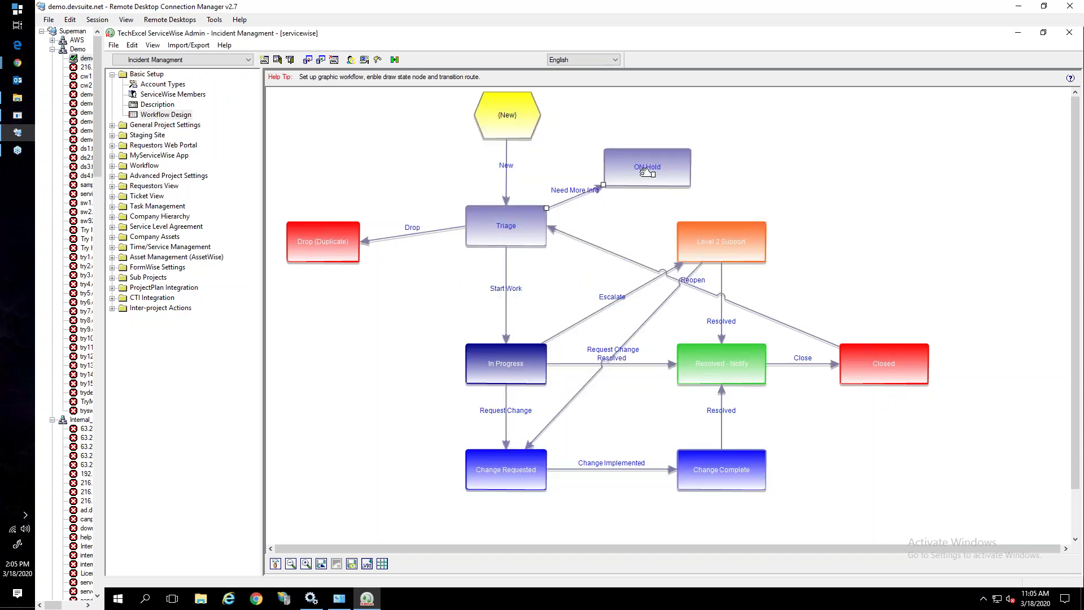
Draw a polyline 'Recieved Info' transition from ON Hold's bottom edge back to Triage
left_click_drag(610, 160, 532, 213)
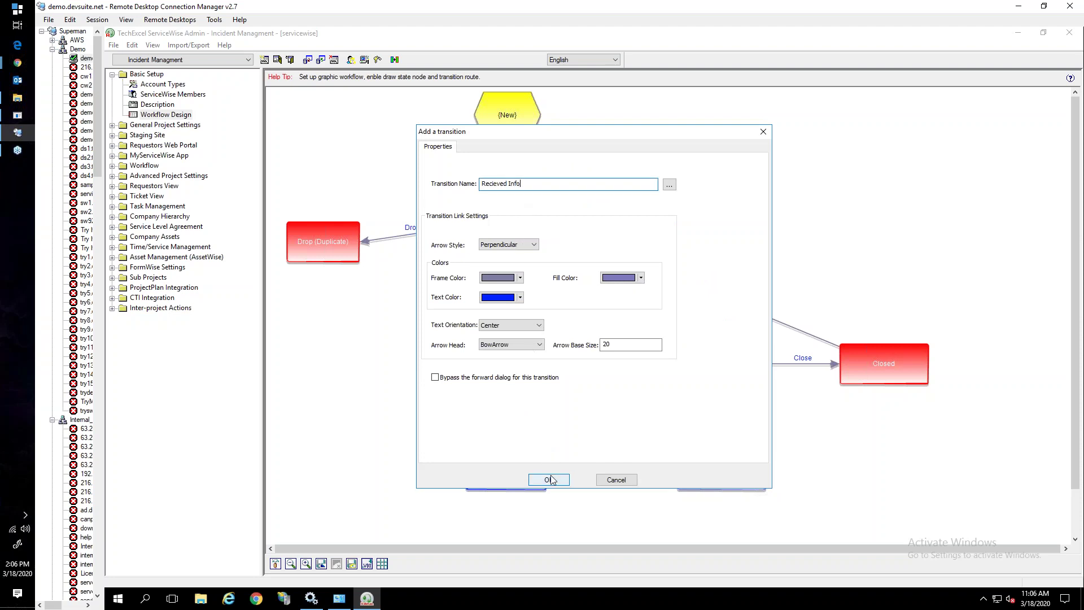
left_click(523, 249)
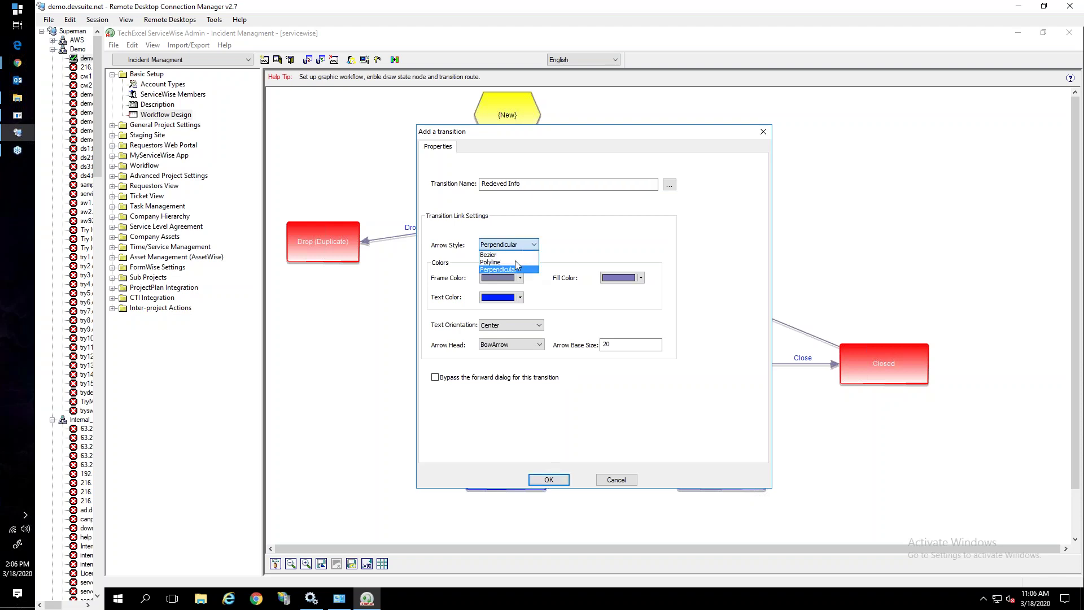
left_click(515, 263)
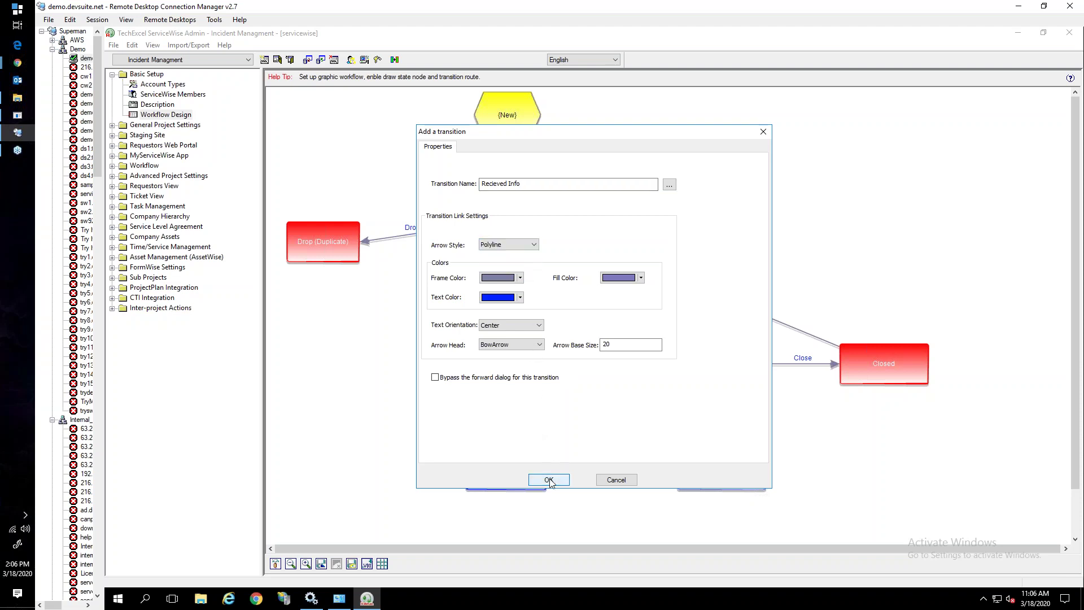
left_click(549, 479)
left_click_drag(603, 183, 636, 187)
left_click_drag(547, 209, 546, 219)
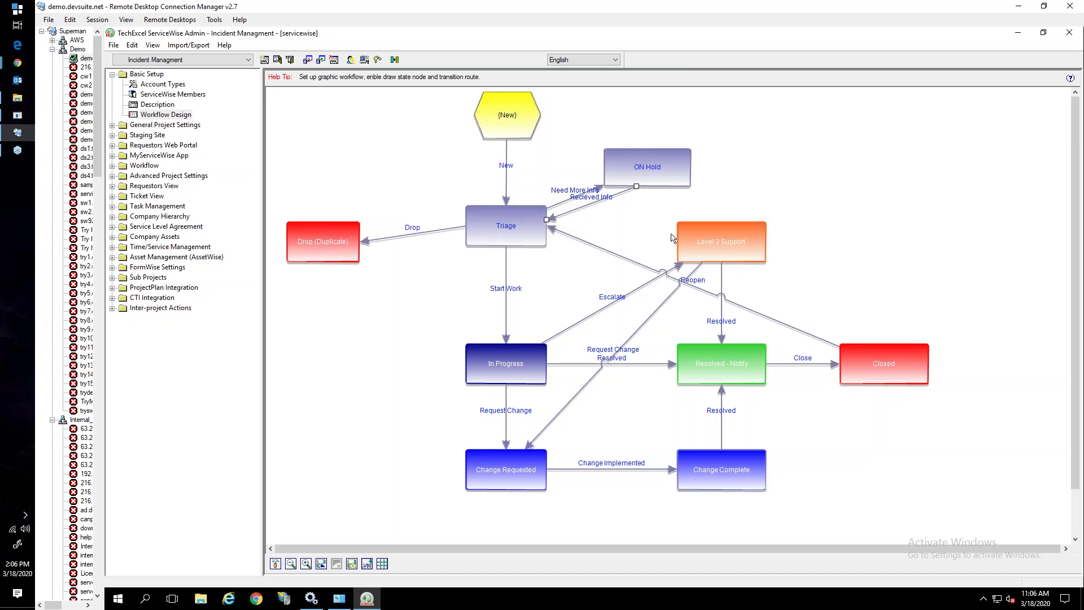
Reload the Incident Managment web settings and redisplay the workflow diagram with the ON Hold loop
left_click(395, 59)
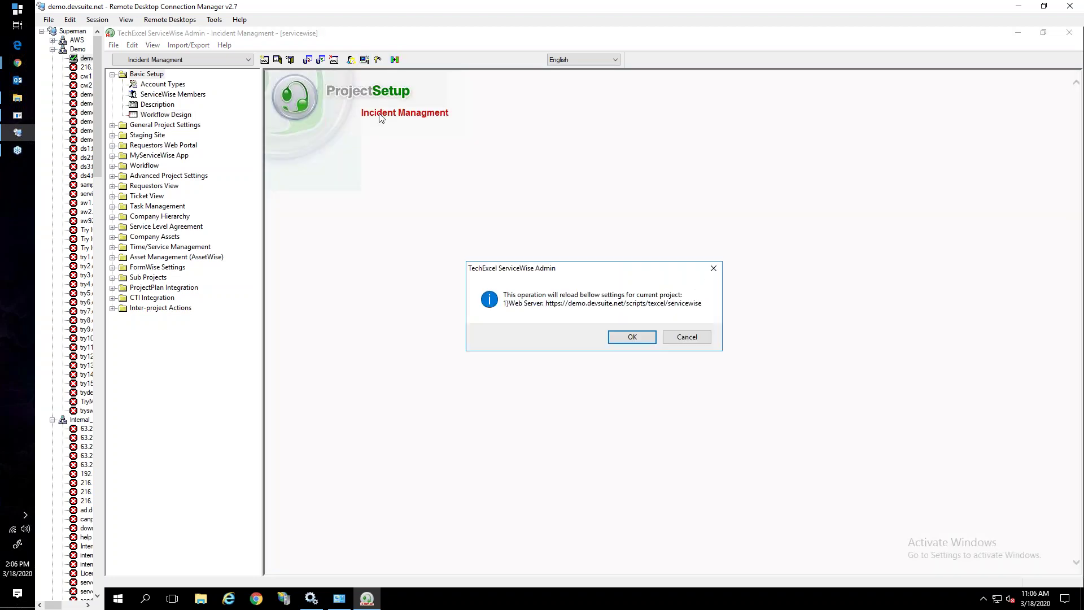
left_click(628, 337)
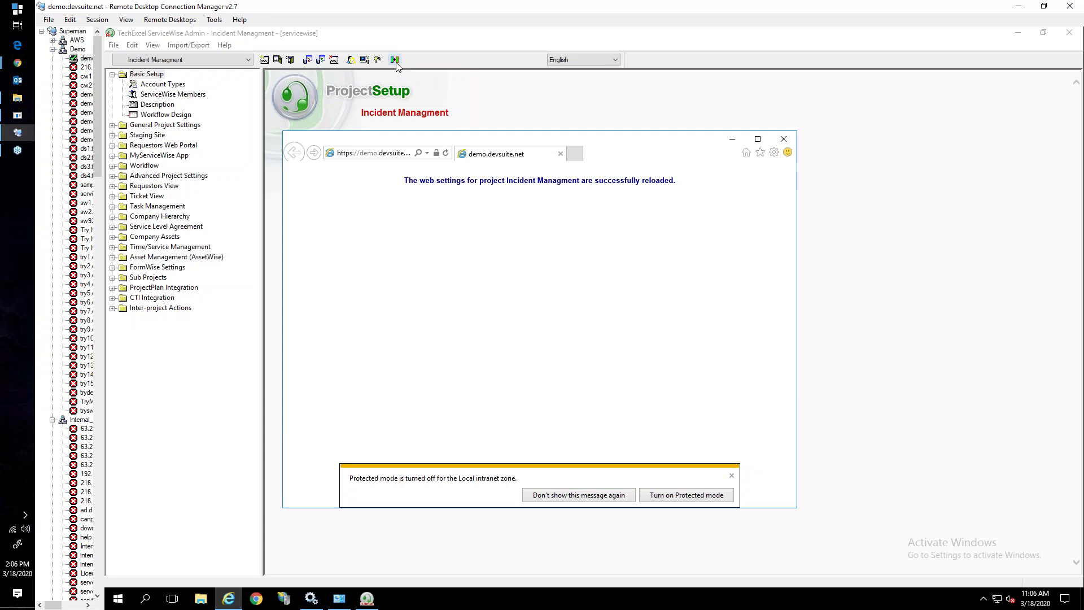
left_click(785, 140)
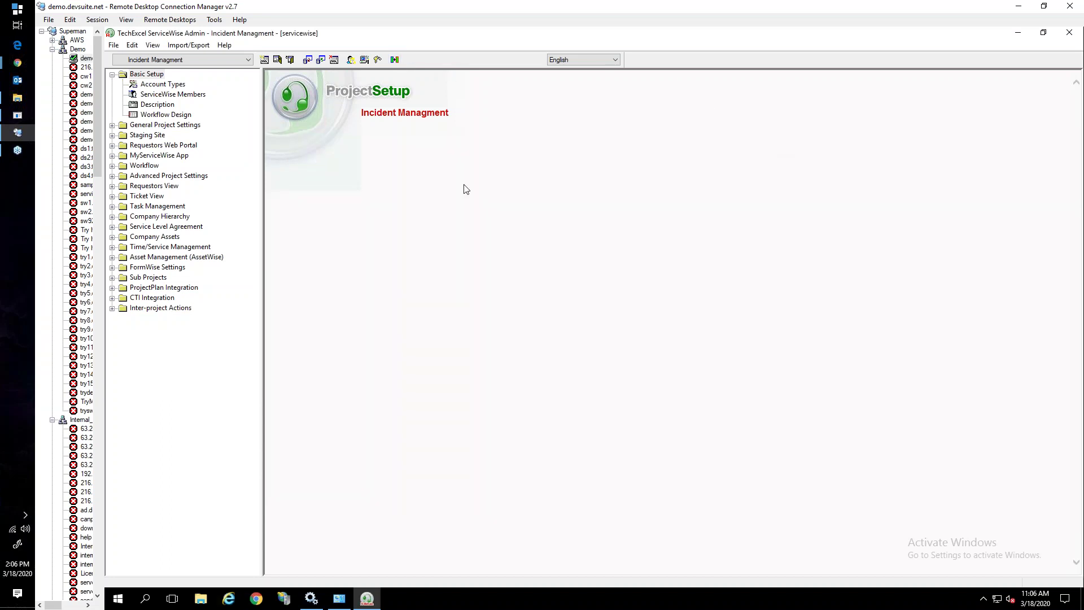
left_click(169, 158)
left_click(174, 115)
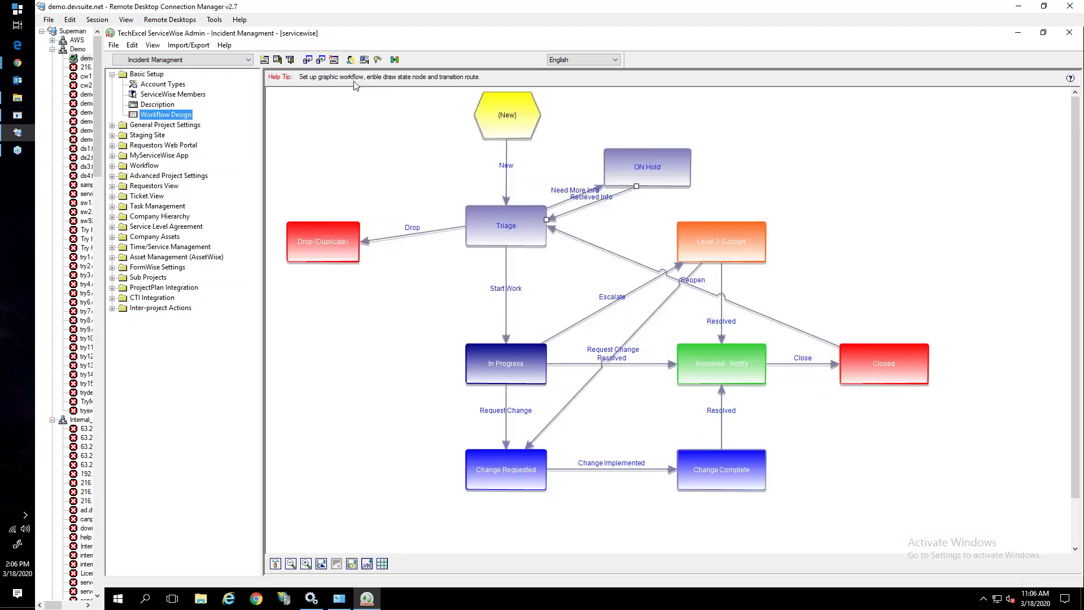
Bring Chrome forward, glance at the incident ticket list, and return to the portal login tab
mouse_move(33, 63)
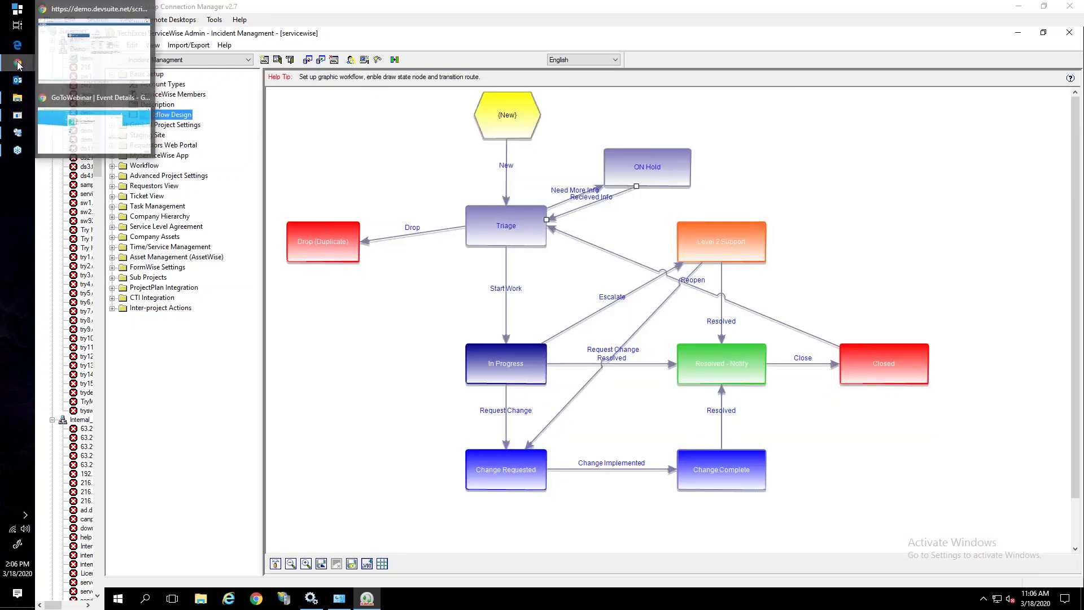
left_click(73, 73)
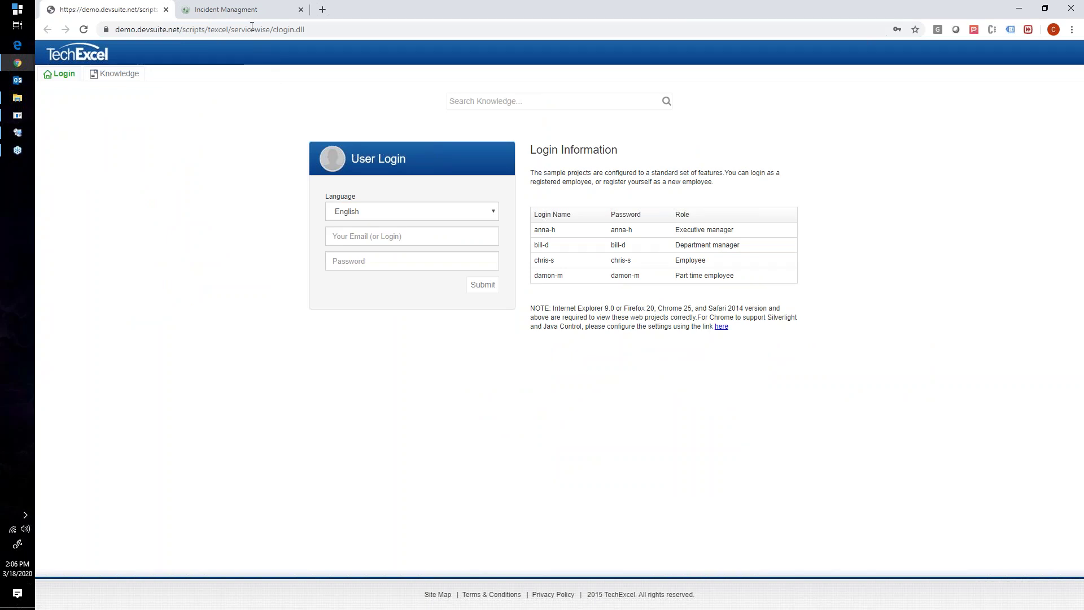
left_click(231, 10)
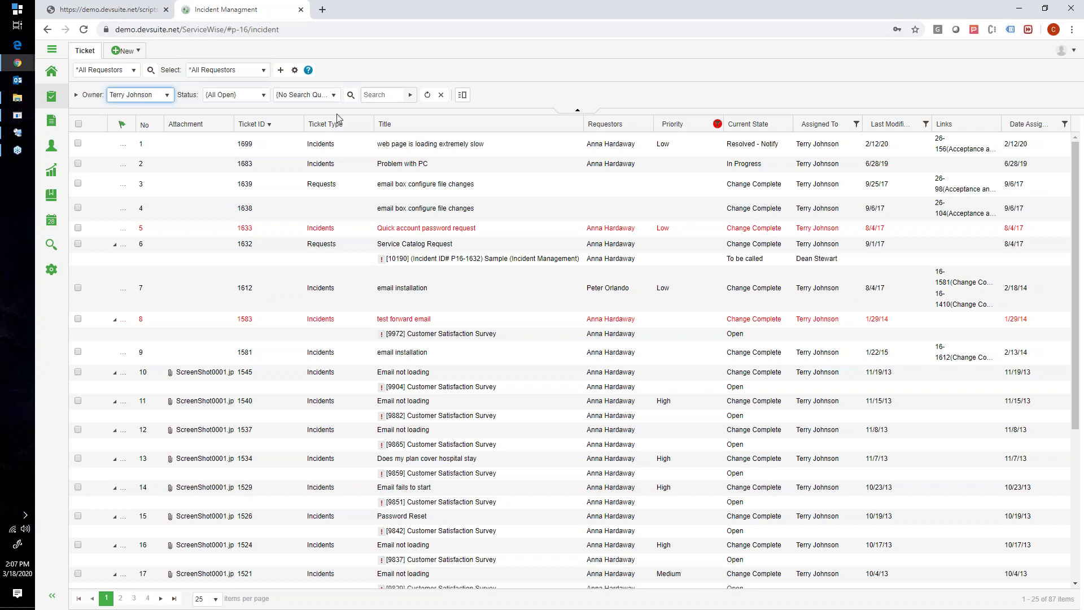
left_click(129, 14)
Log in with the sample executive manager's login name and password
left_click(376, 236)
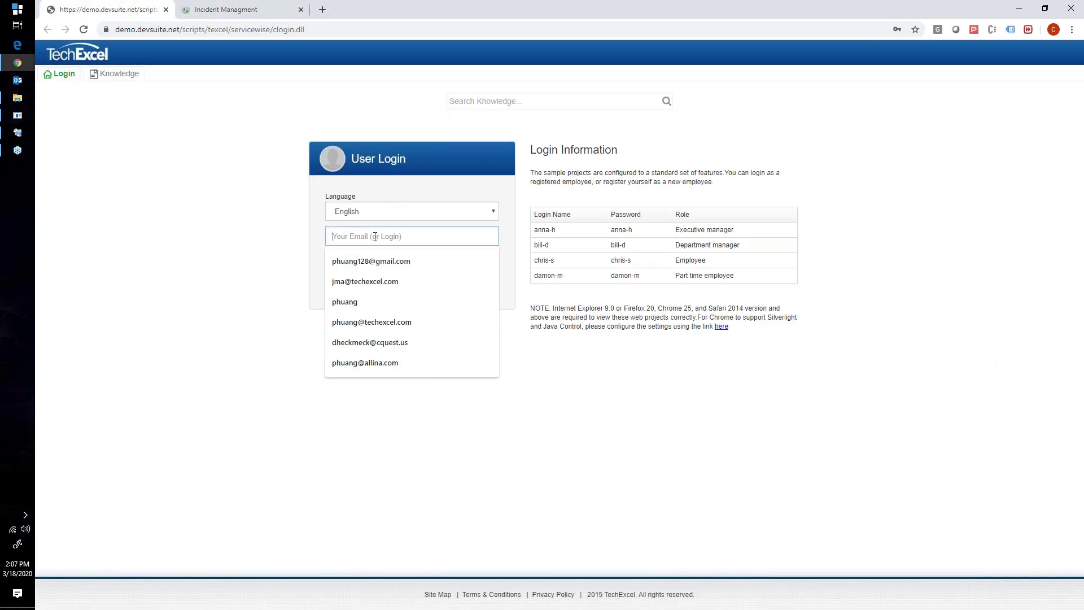
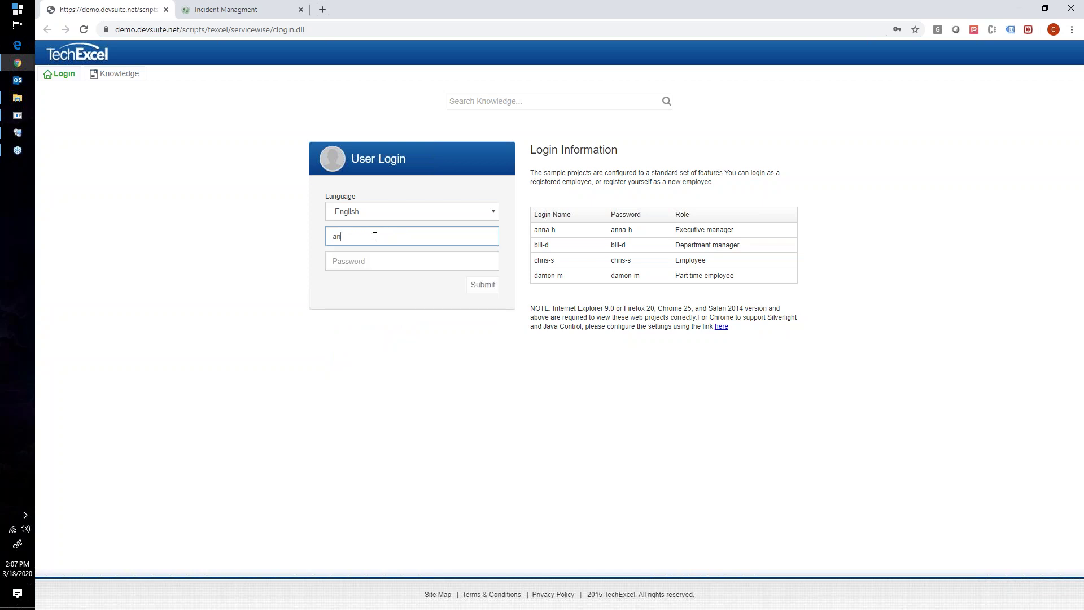
key("Tab")
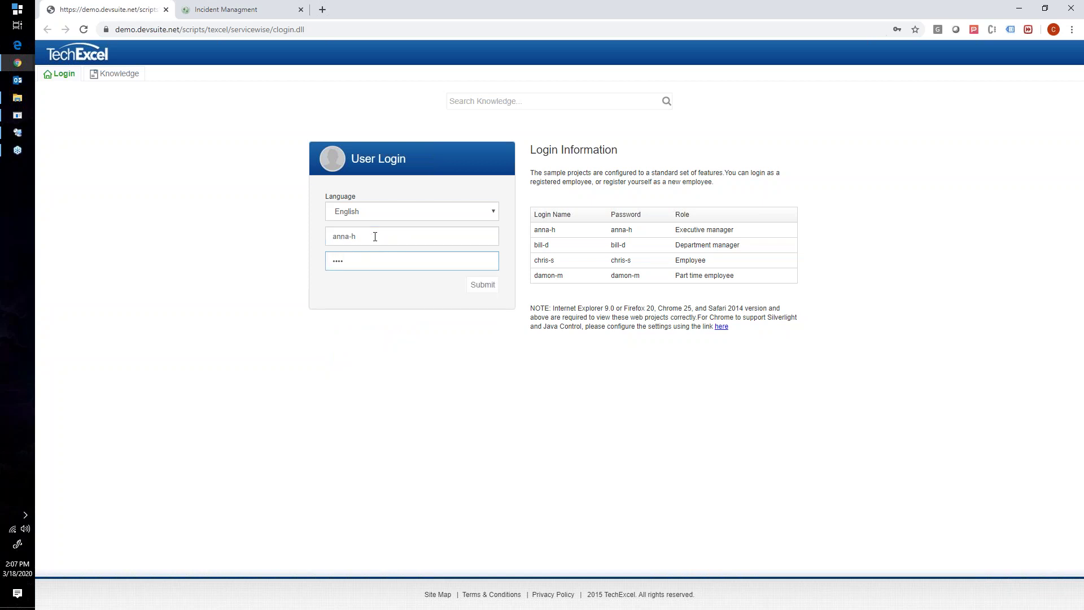
key("Return")
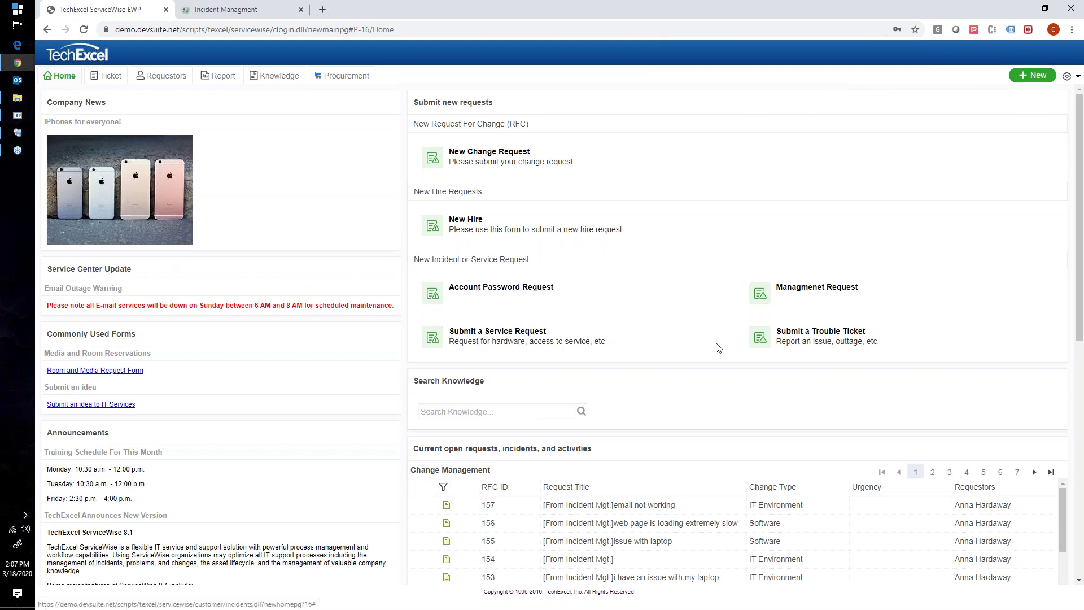
Start a trouble ticket titled 'Issue with my laptop' and paste that title into the description
left_click(782, 339)
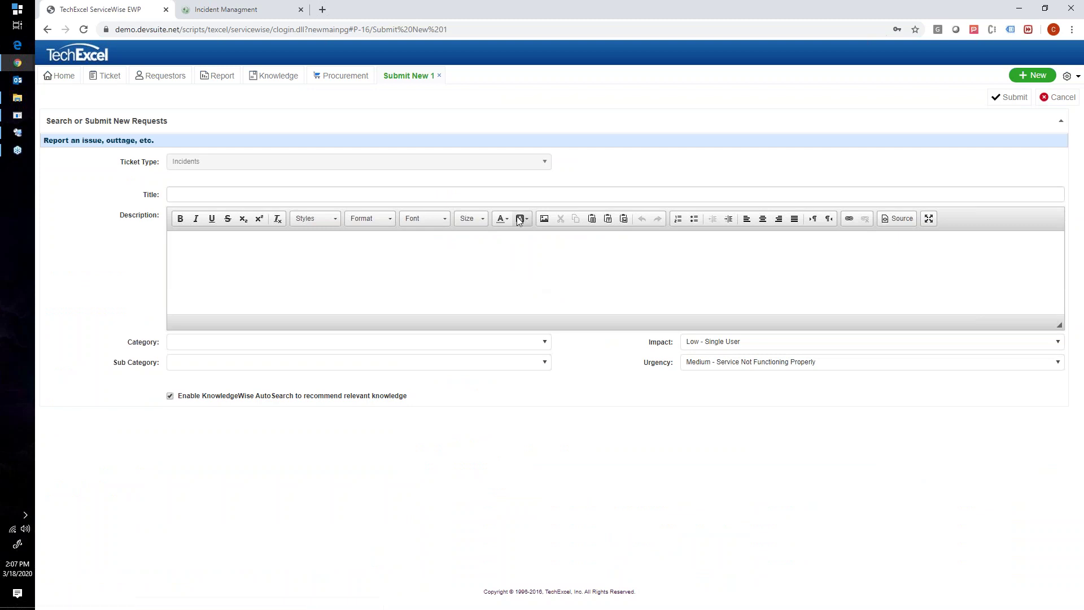
left_click(430, 194)
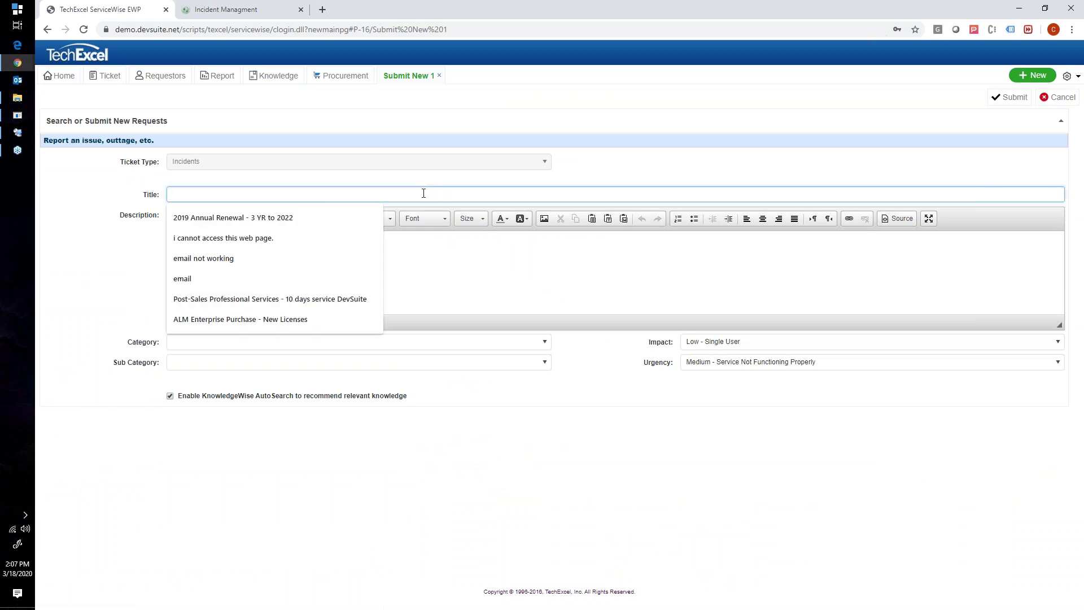
type("Issue ")
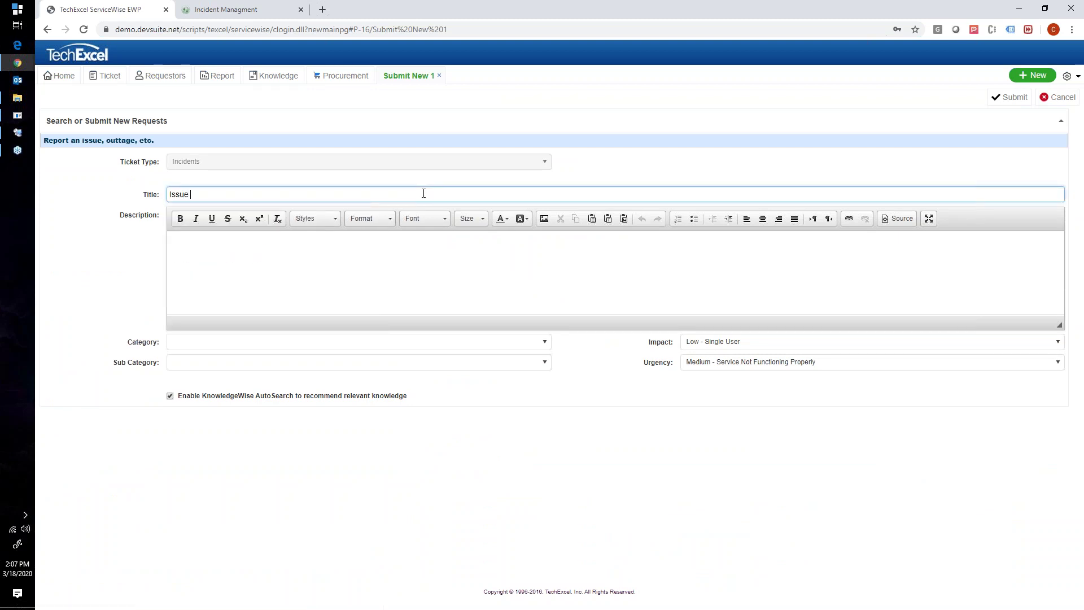
type("with my laptop")
left_click_drag(283, 193, 168, 194)
left_click(183, 257)
type("Issue with my laptop")
left_click(212, 343)
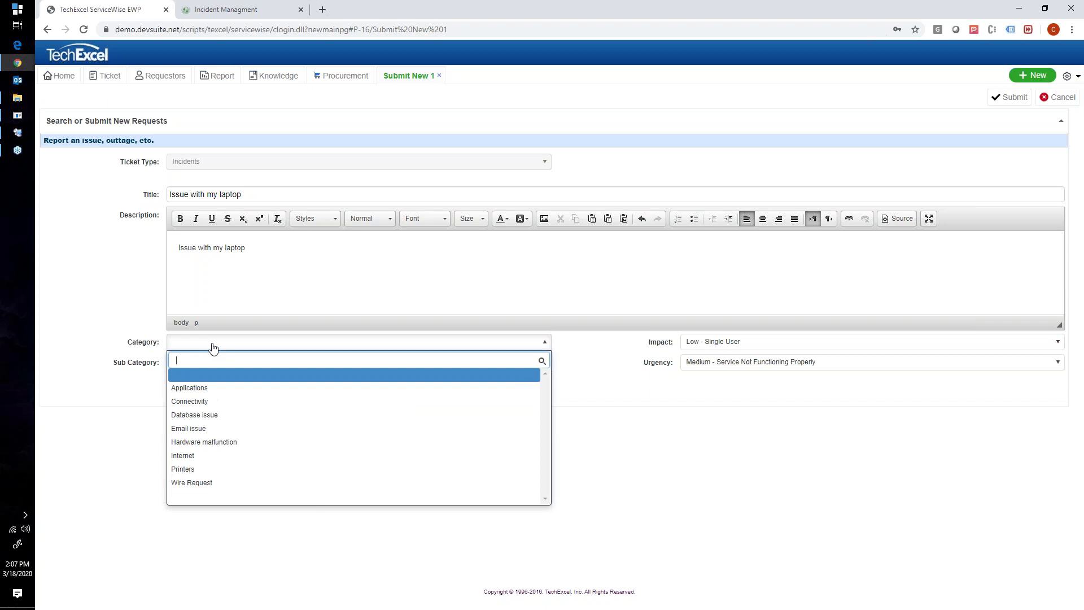
Set the ticket's Category to Hardware malfunction and Sub Category to Installation
left_click(199, 443)
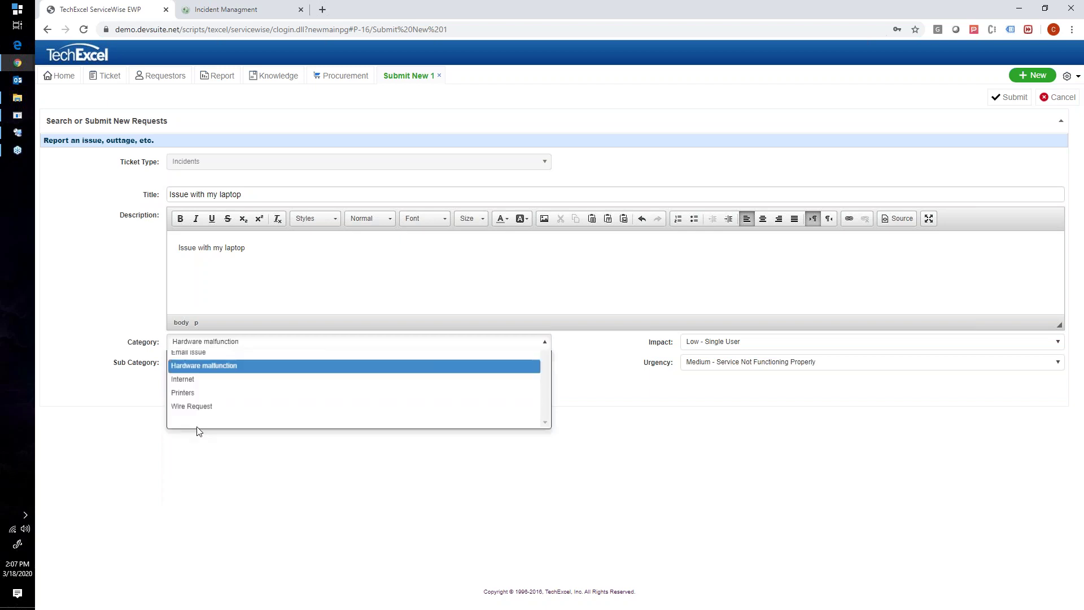
left_click(192, 363)
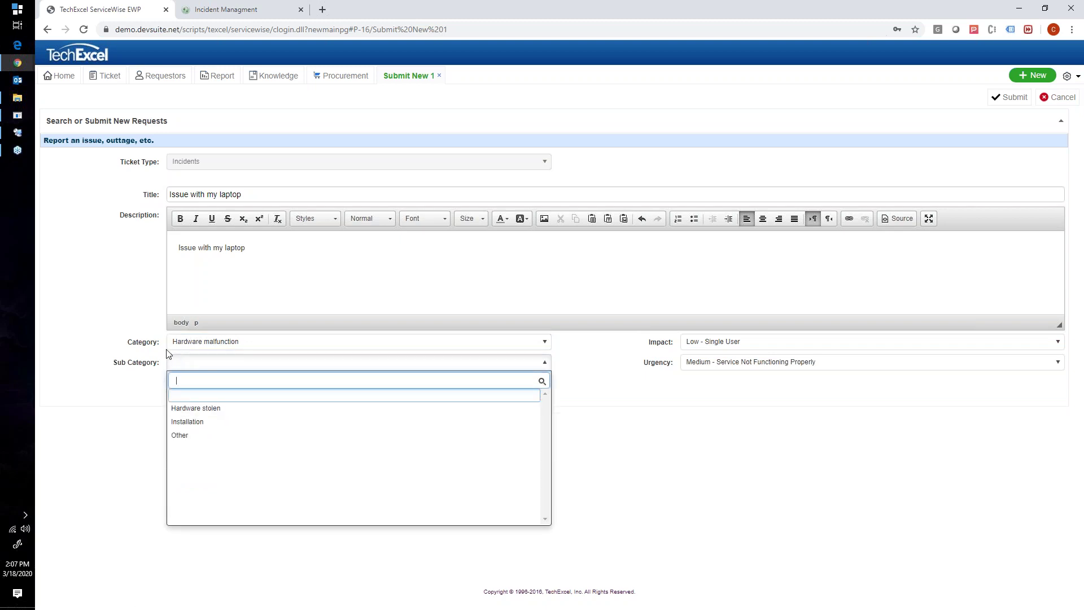
left_click(200, 421)
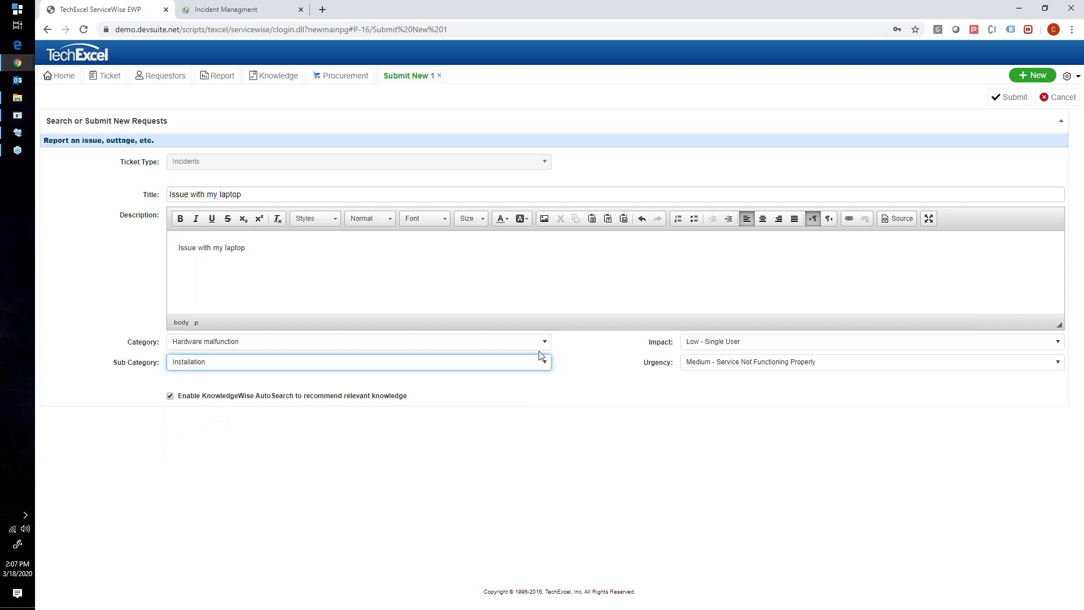
Review Impact (Low - Single User) and Urgency (Medium - Service Not Functioning Properly), leaving both unchanged
left_click_drag(657, 342, 667, 343)
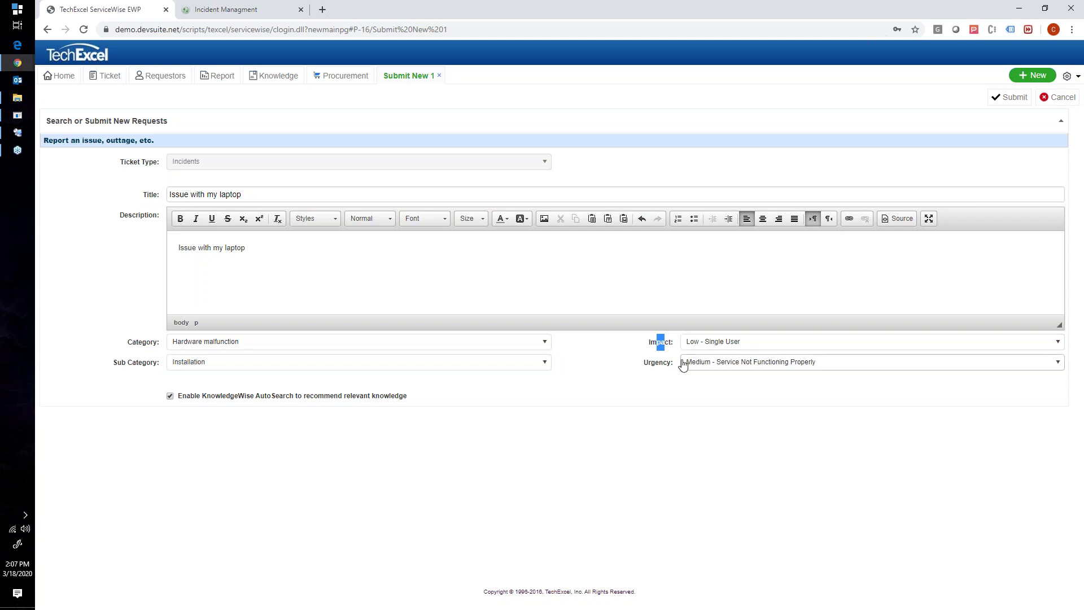
double_click(661, 342)
double_click(657, 362)
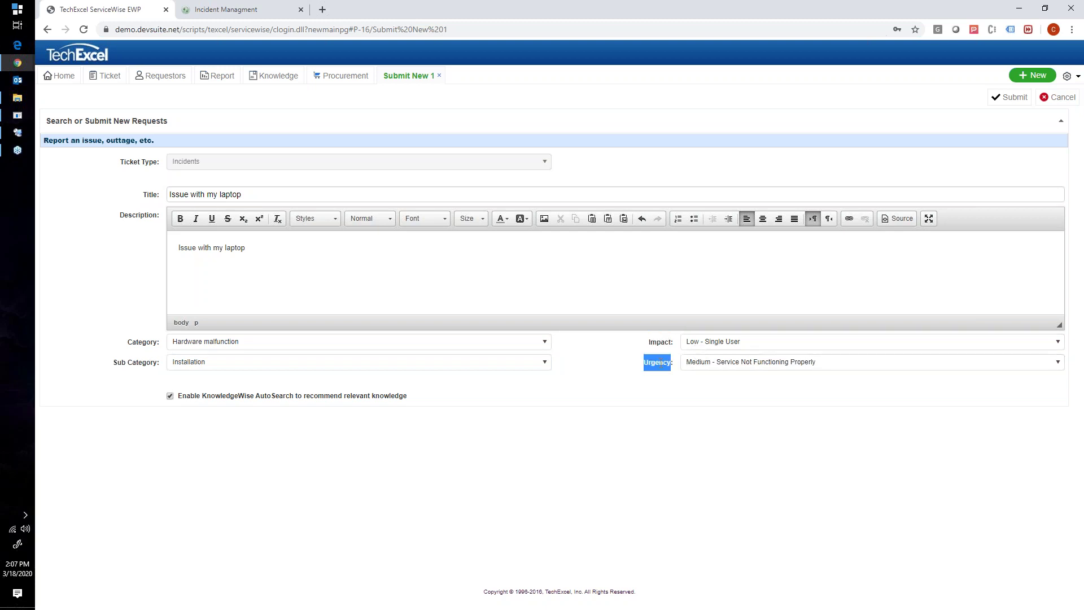
left_click(709, 345)
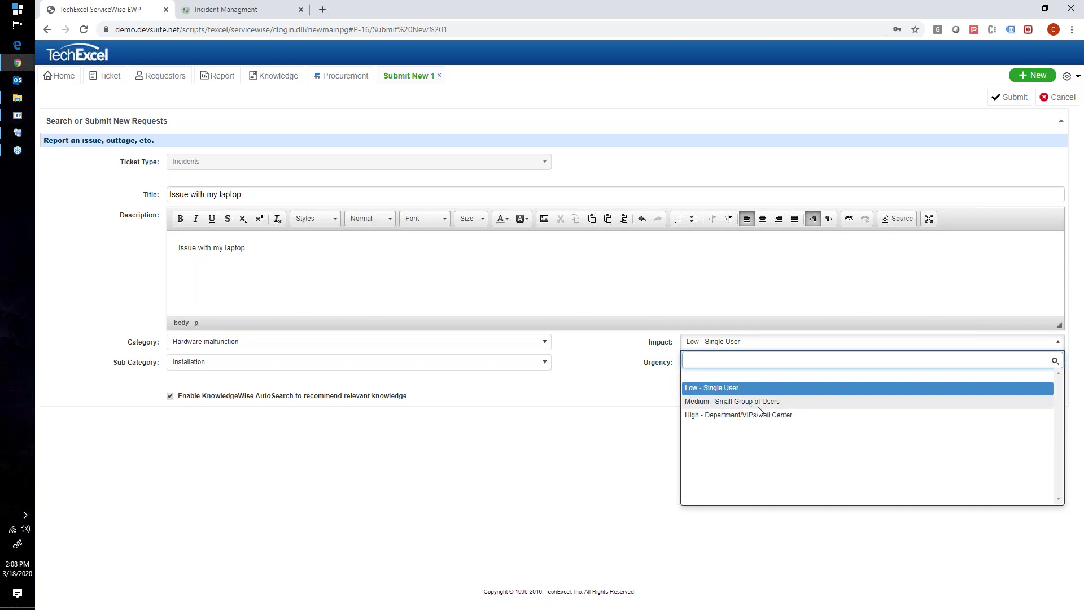
left_click(657, 412)
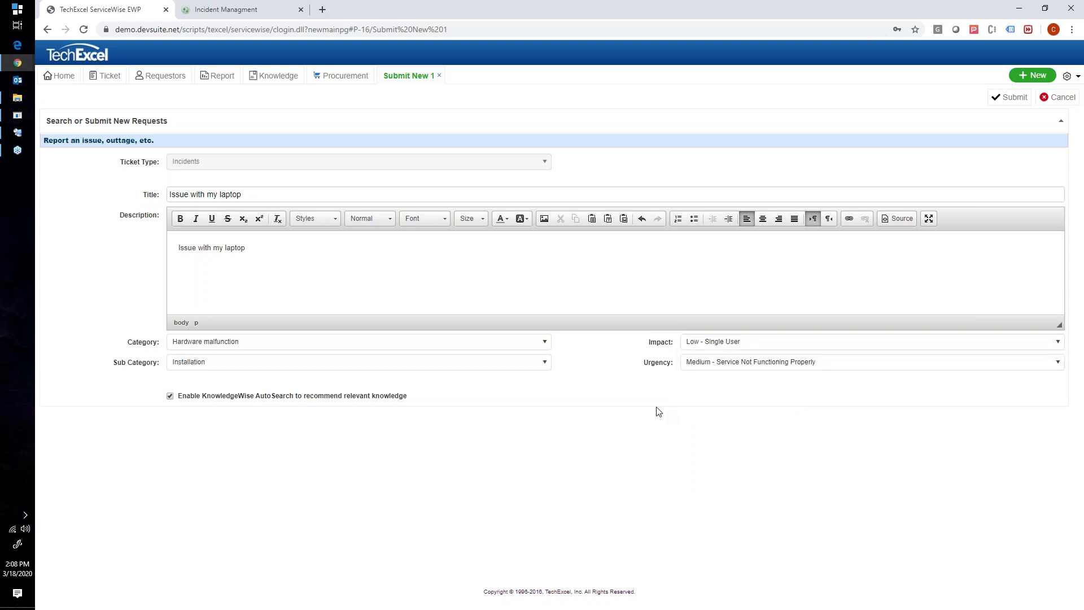
left_click(693, 345)
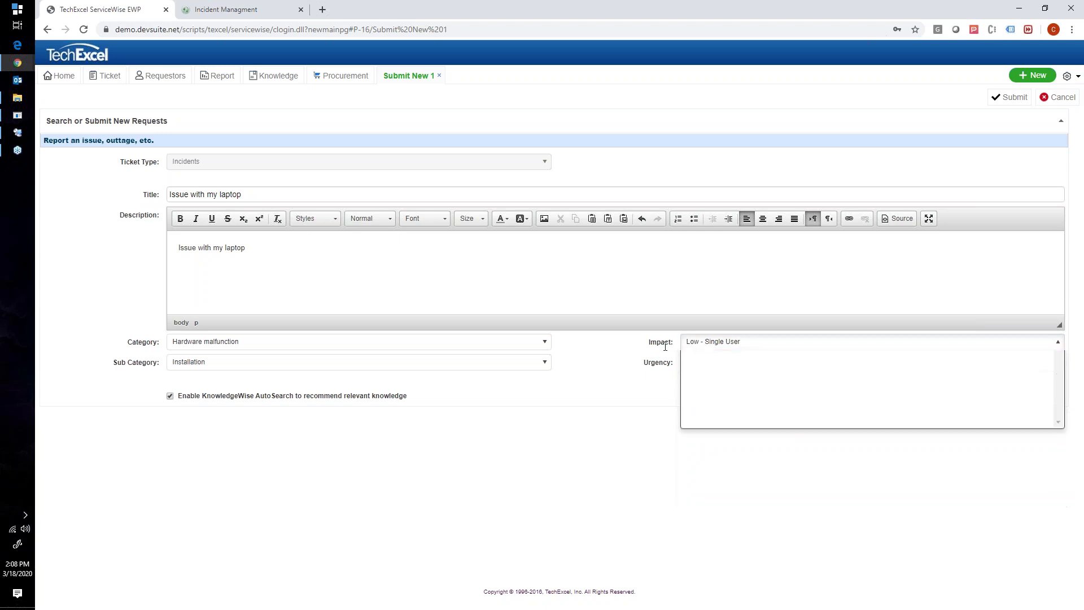
left_click(690, 363)
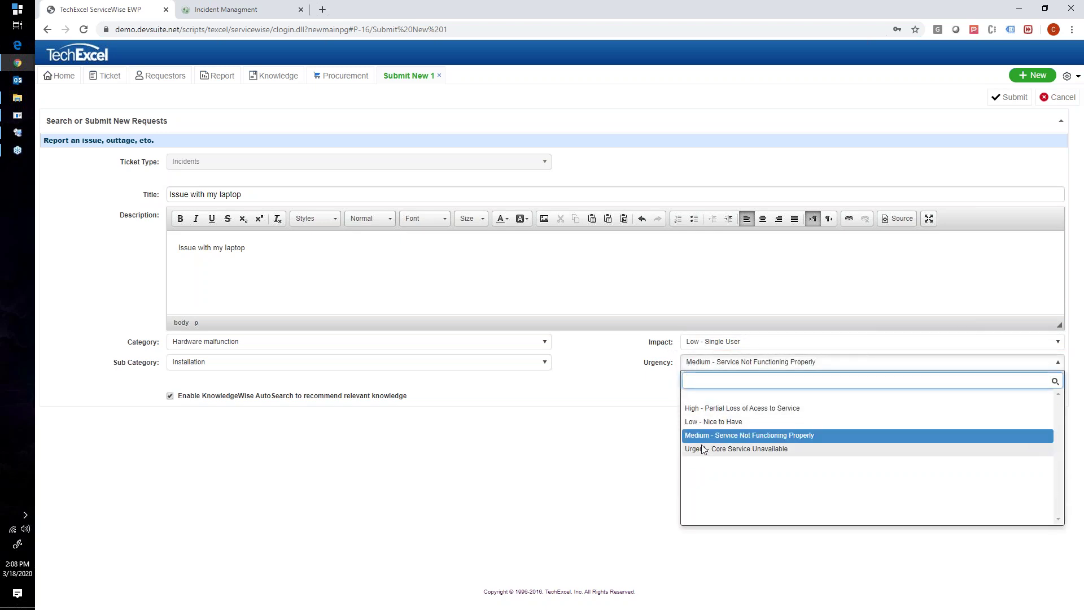
left_click(735, 436)
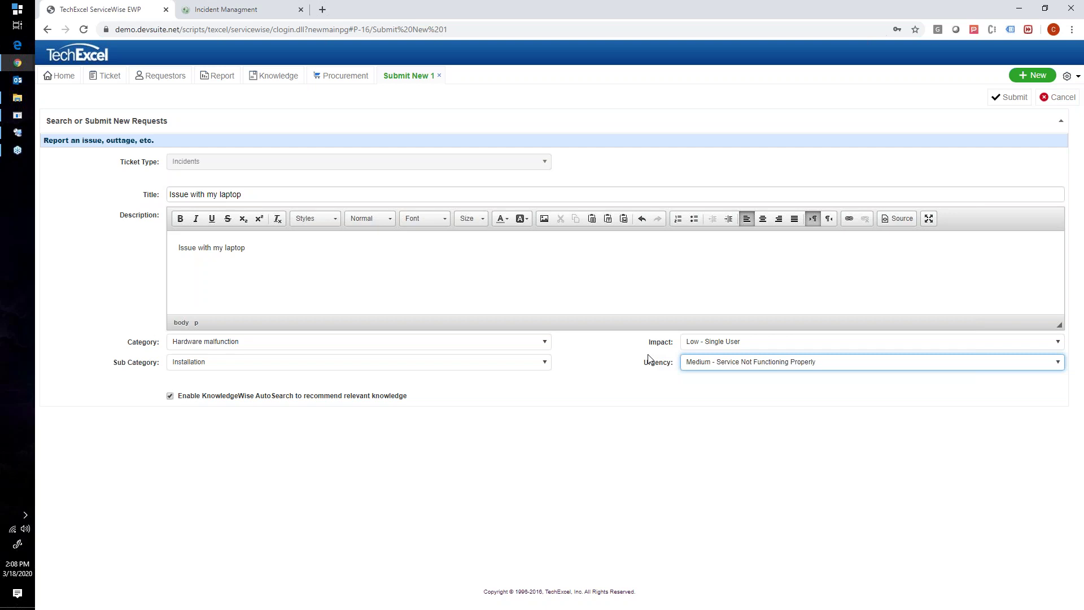
double_click(655, 342)
left_click(648, 364)
double_click(655, 343)
left_click(652, 364)
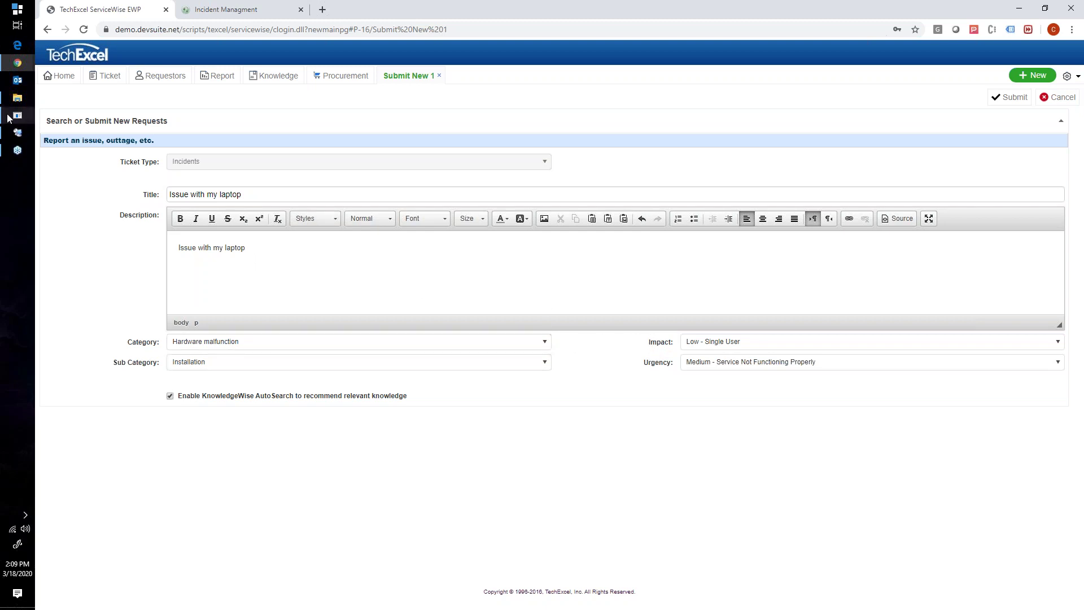
left_click(18, 132)
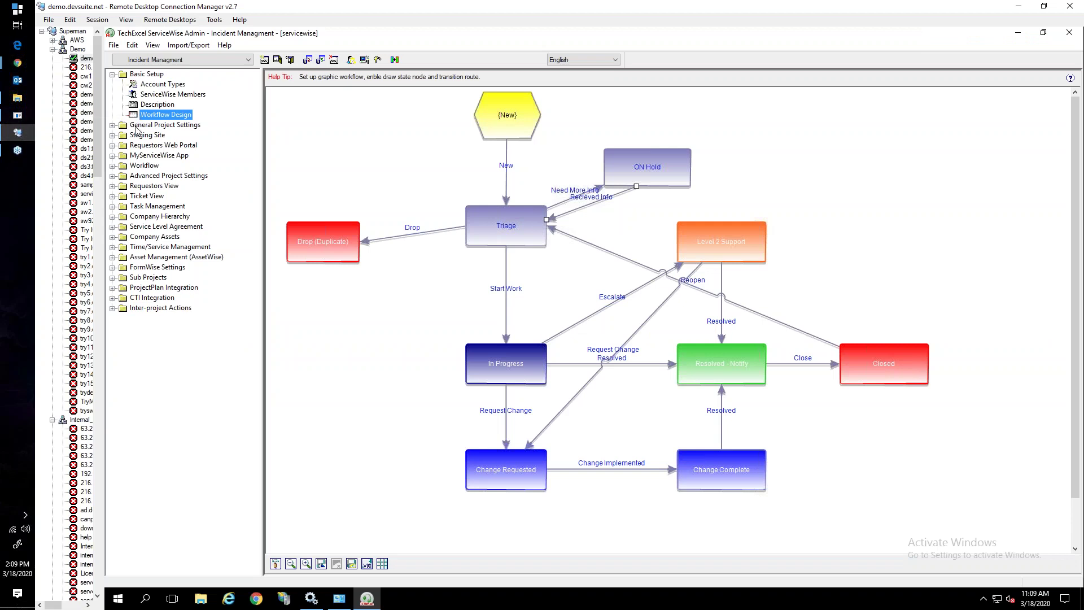
Open the incident Description page layout under Ticket View and inspect its Priority and Impact fields
left_click(112, 75)
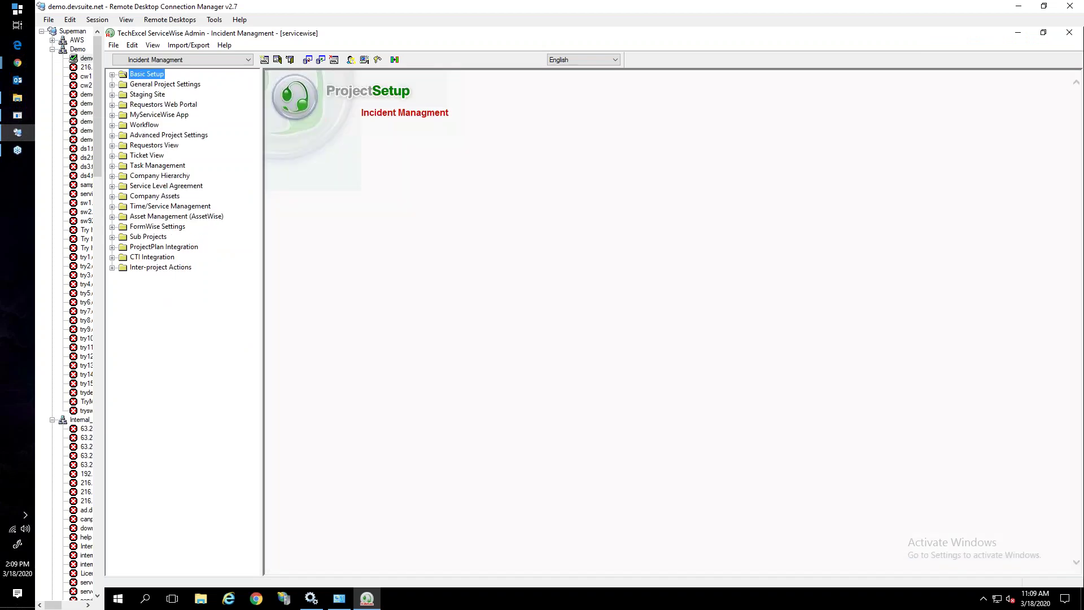
left_click(113, 156)
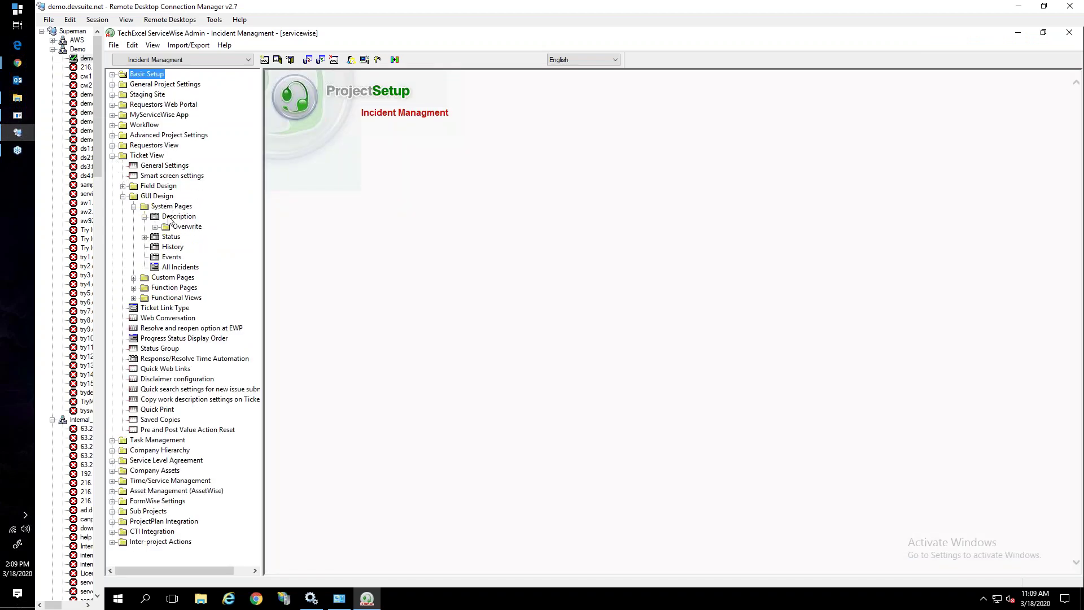
left_click(170, 217)
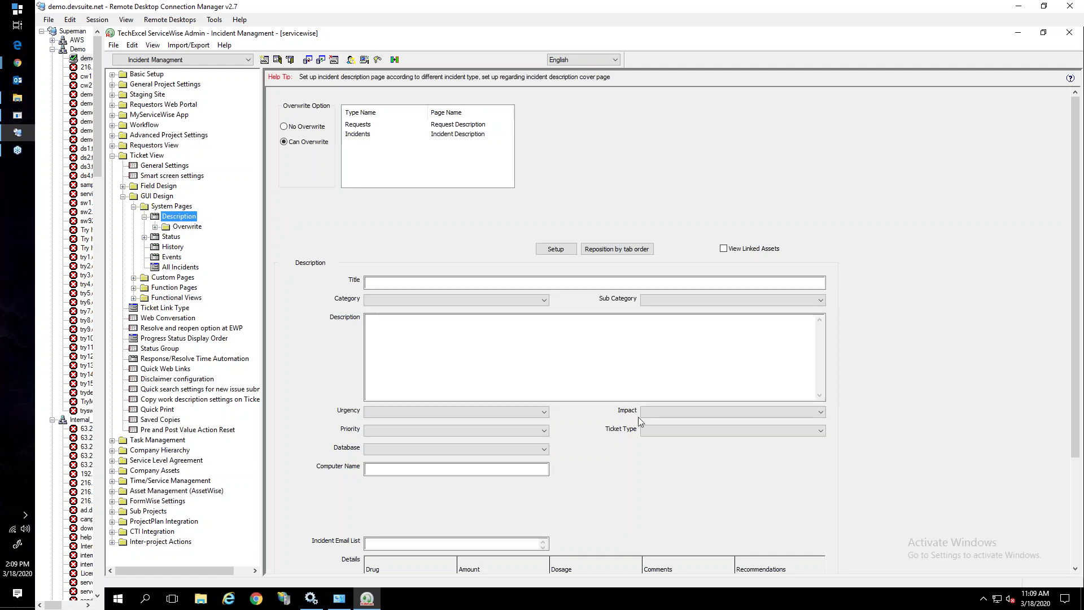
left_click(419, 436)
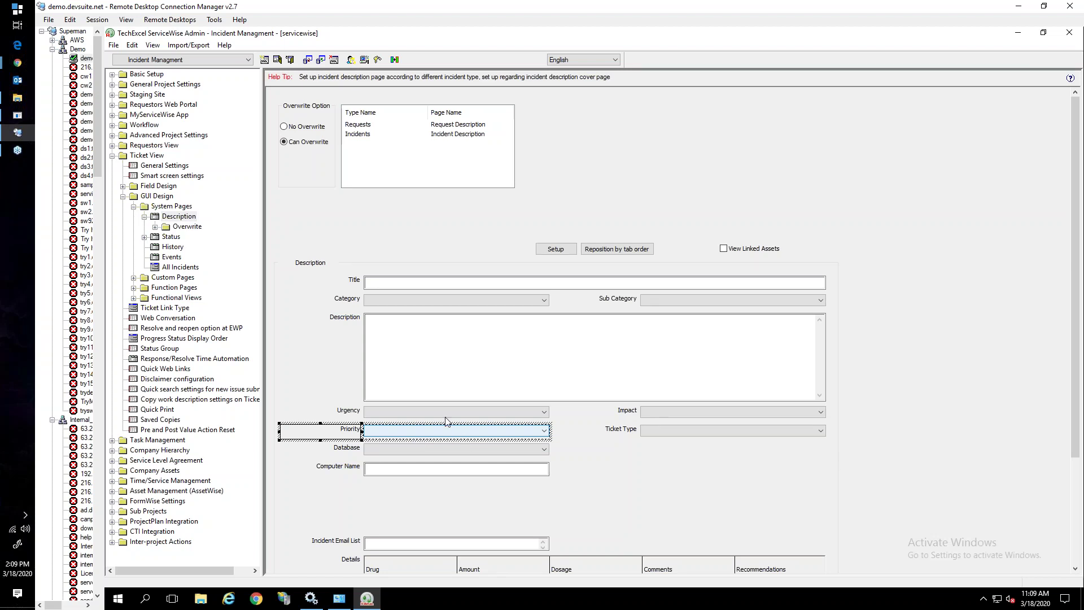
left_click(462, 417)
left_click(681, 416)
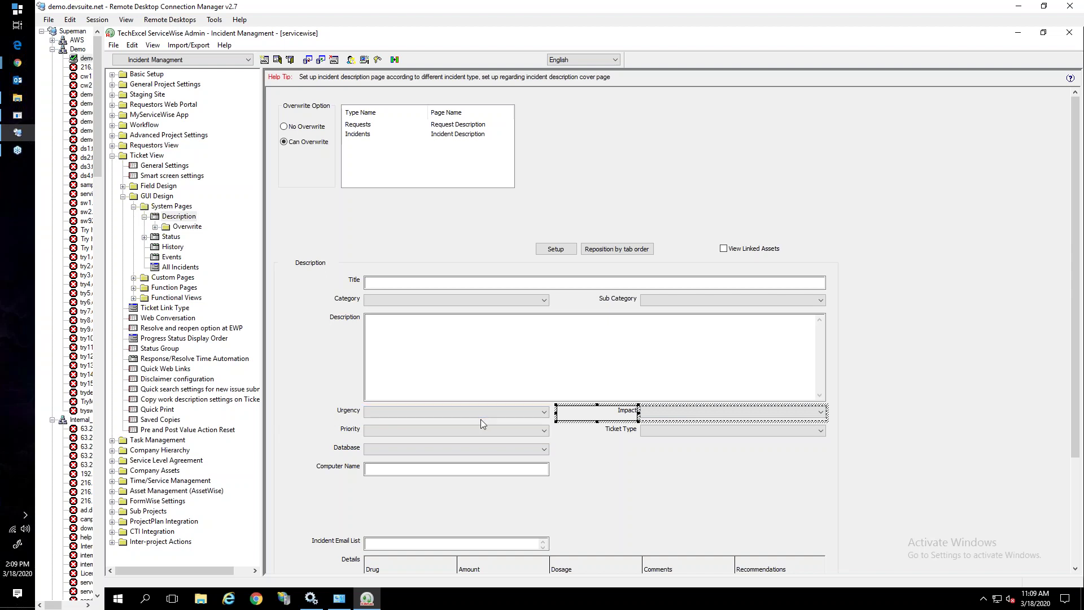
left_click(459, 432)
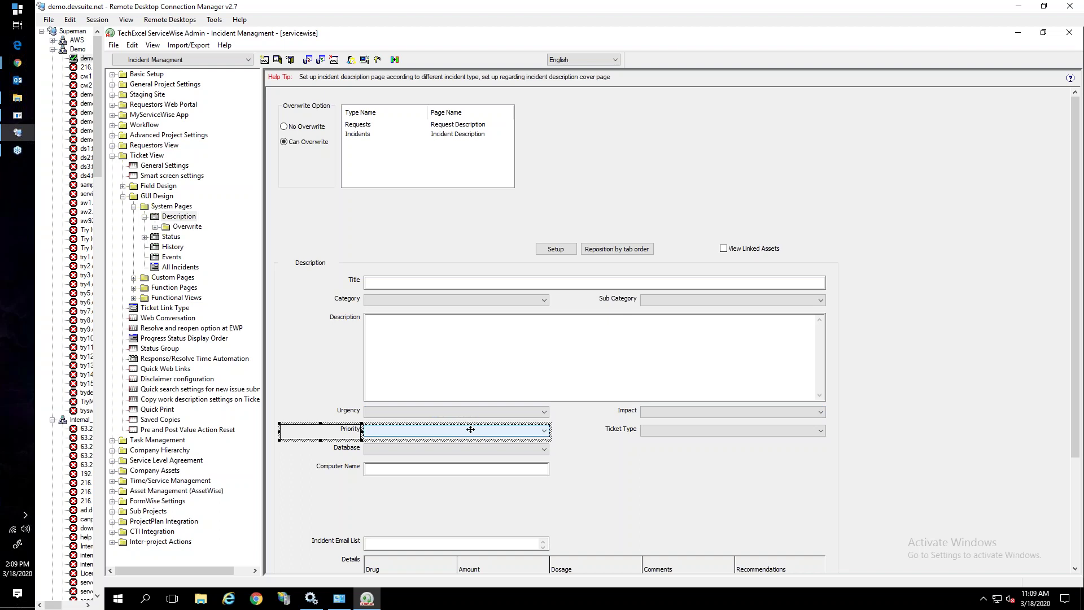
double_click(470, 430)
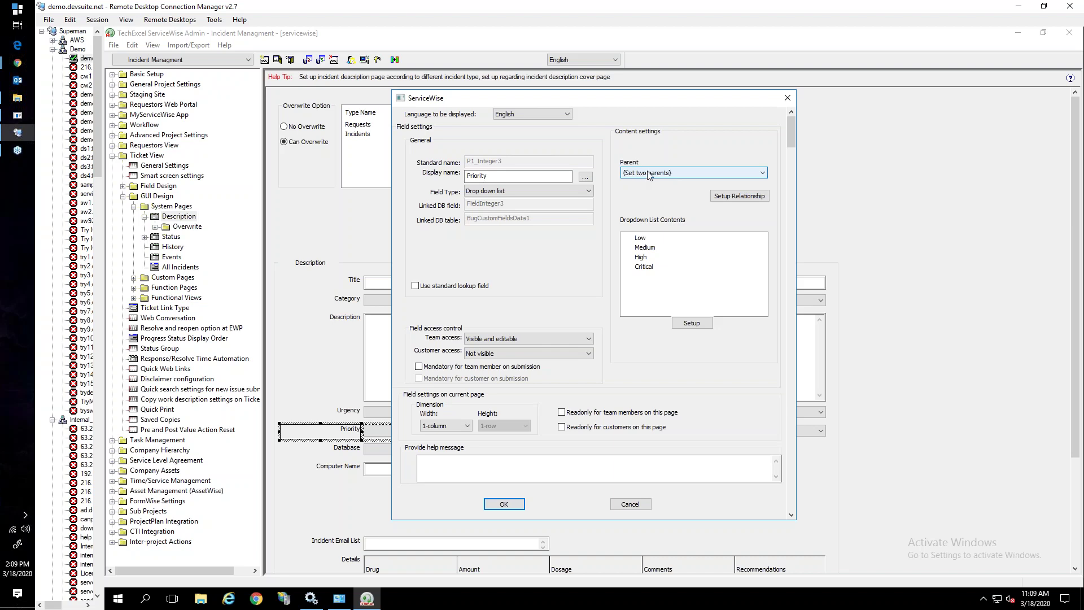
left_click(722, 196)
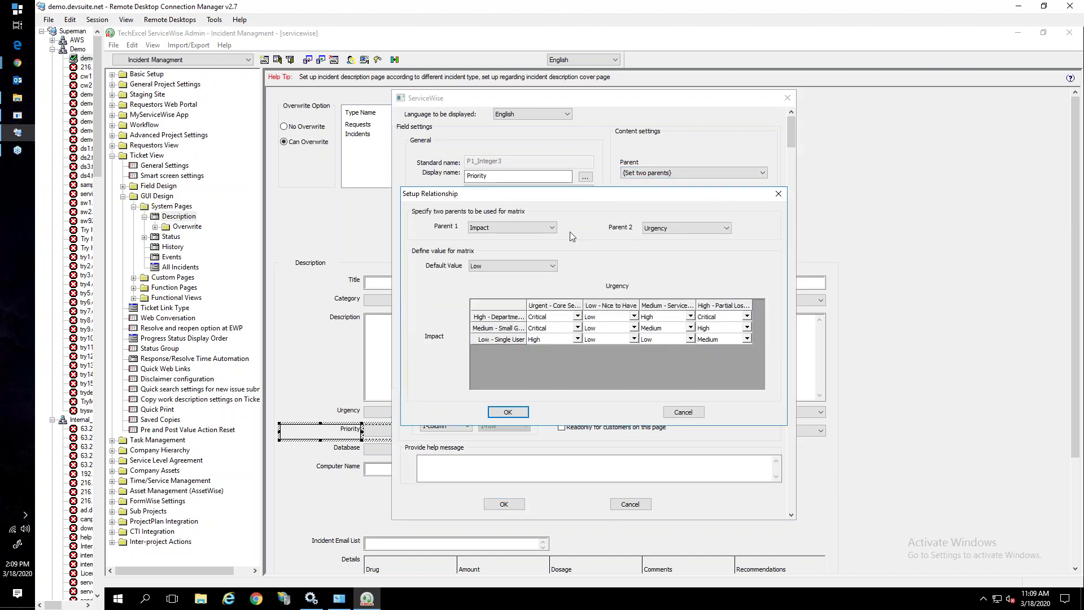
left_click(478, 267)
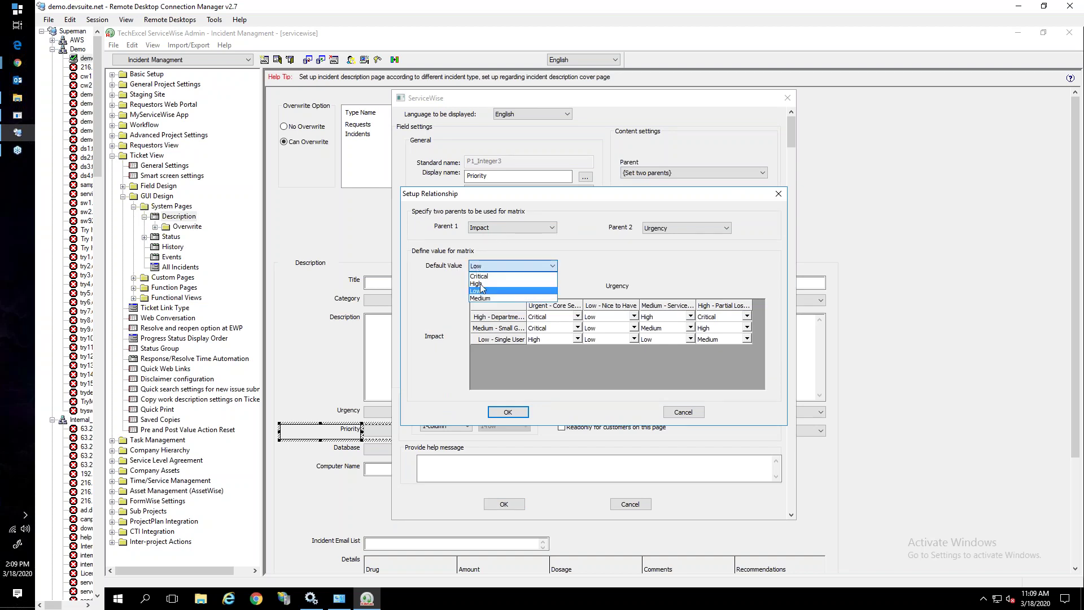
left_click(462, 275)
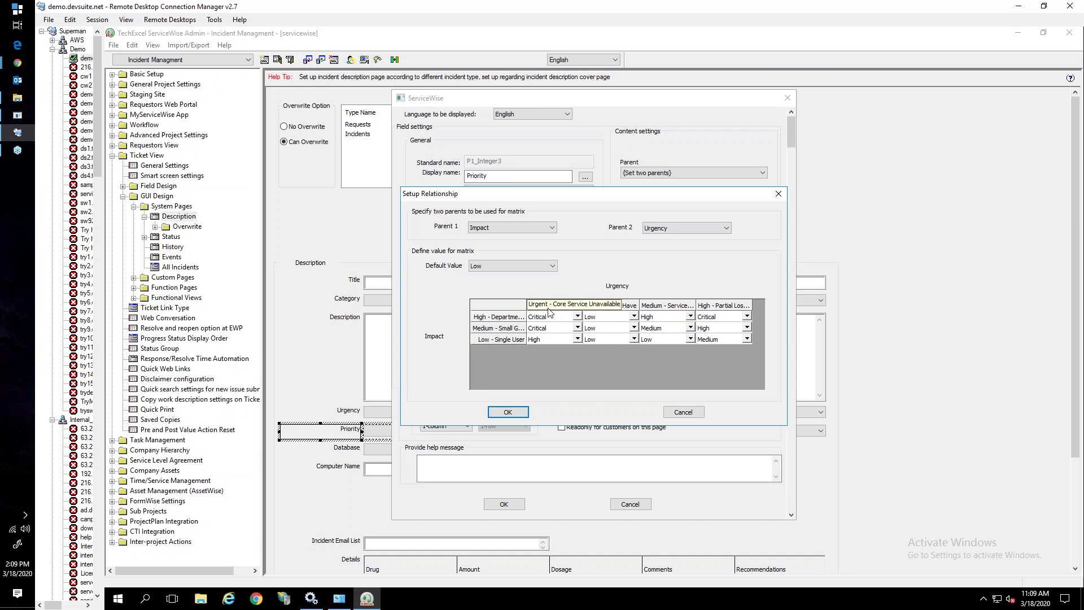
left_click(579, 318)
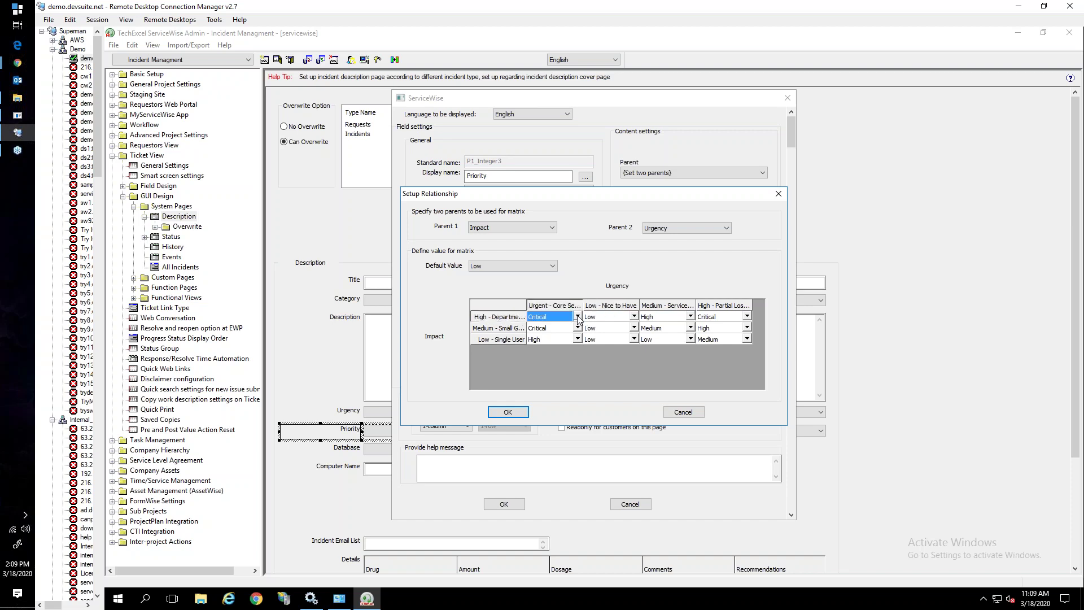
left_click(579, 318)
left_click(578, 318)
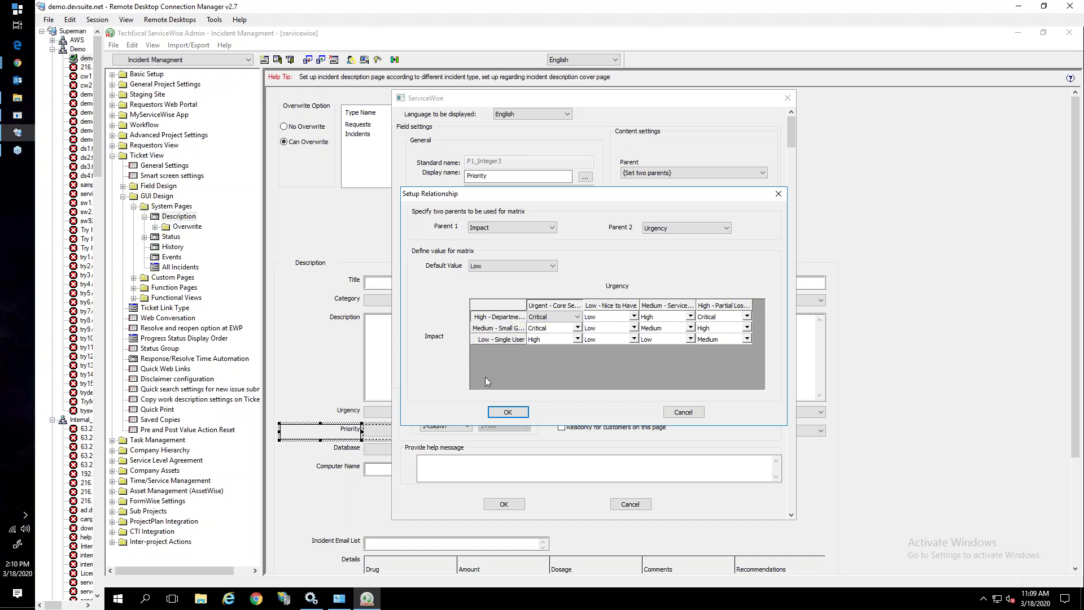
left_click(501, 410)
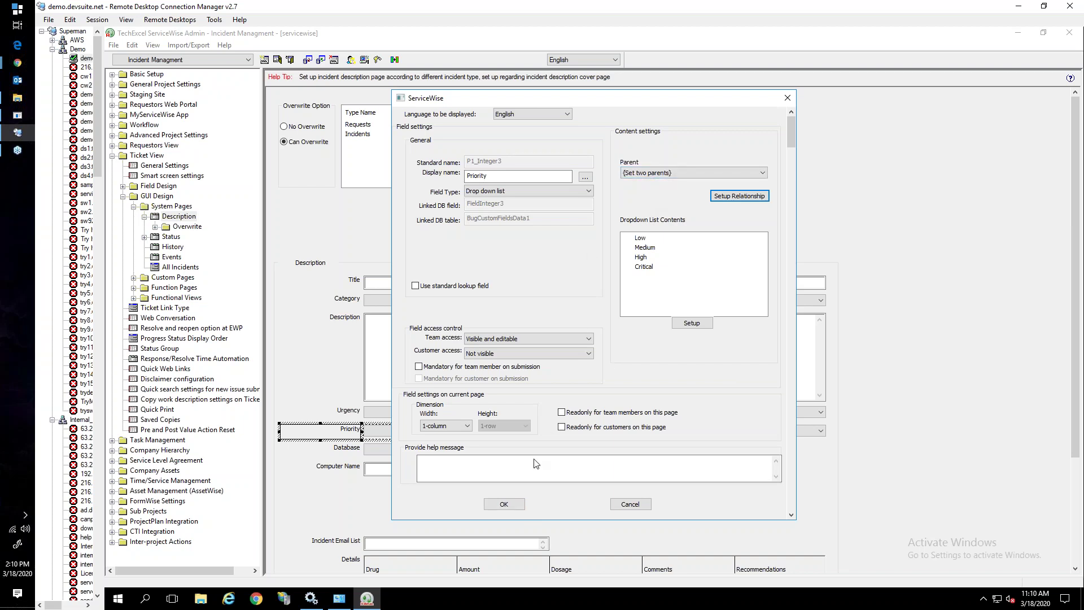
left_click(503, 503)
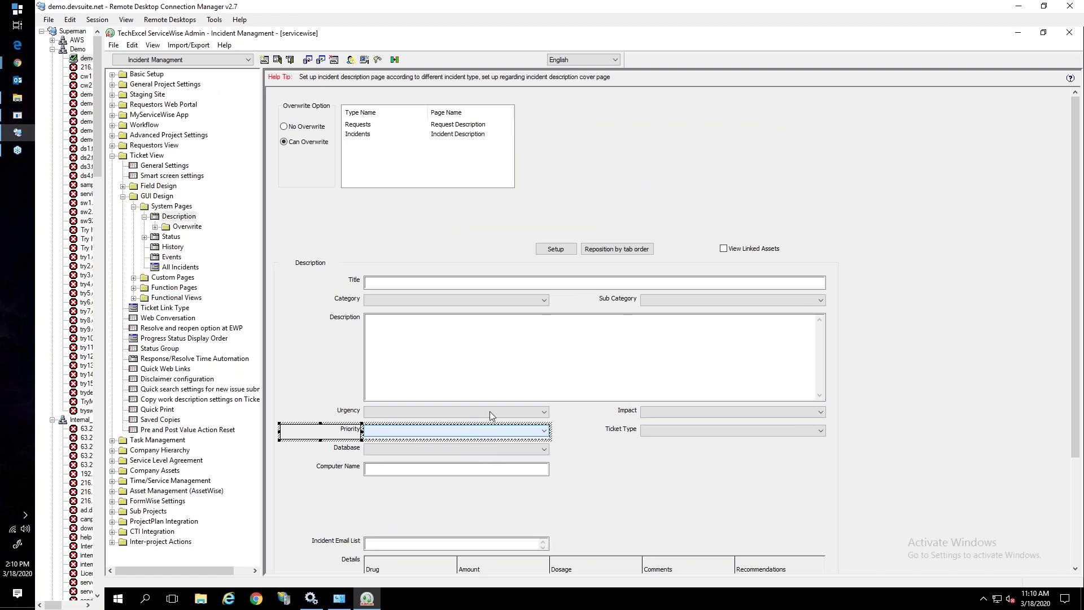
Open the Category field's settings on the Description layout and close them unchanged
left_click(440, 298)
left_click(652, 300)
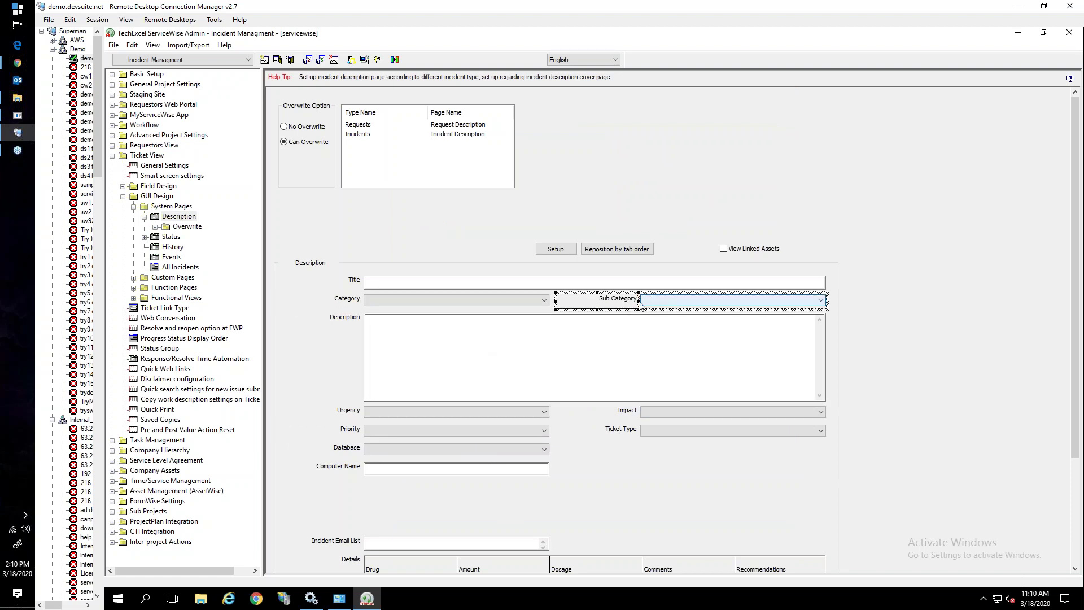
left_click(490, 301)
left_click(650, 301)
left_click(510, 301)
left_click(611, 303)
left_click(519, 301)
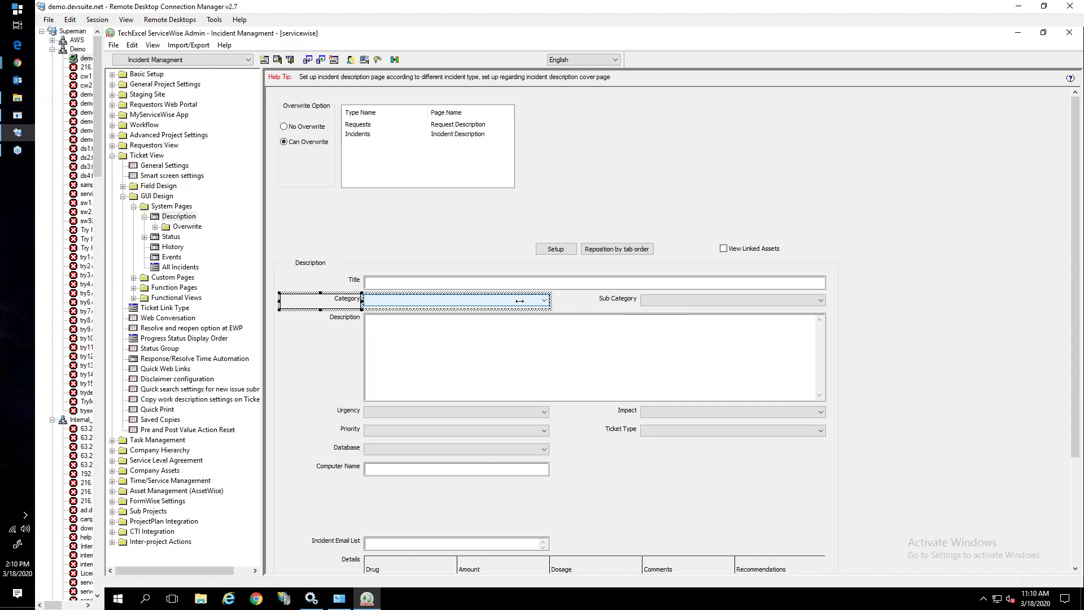
double_click(520, 301)
left_click_drag(762, 273, 761, 301)
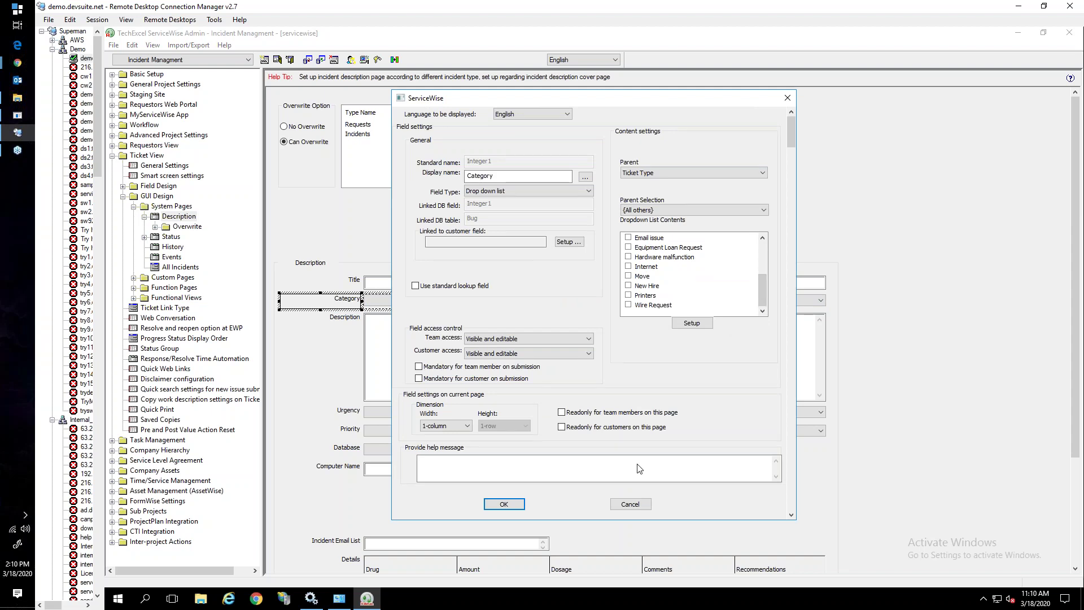
left_click(627, 503)
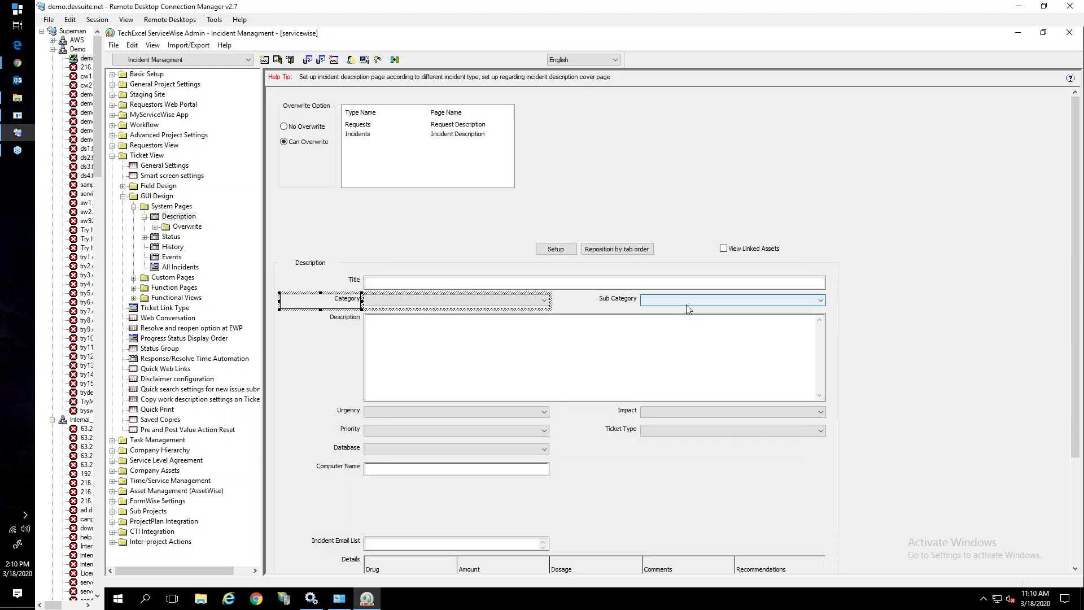
Review the Sub Category entries for parent Applications, then cancel without changes
double_click(688, 309)
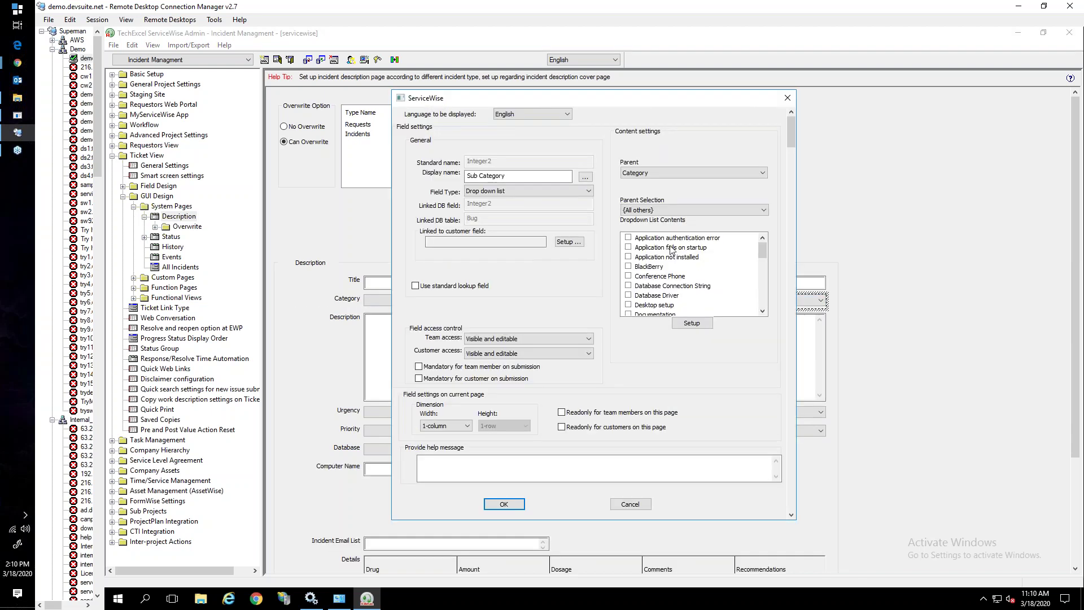
left_click(658, 212)
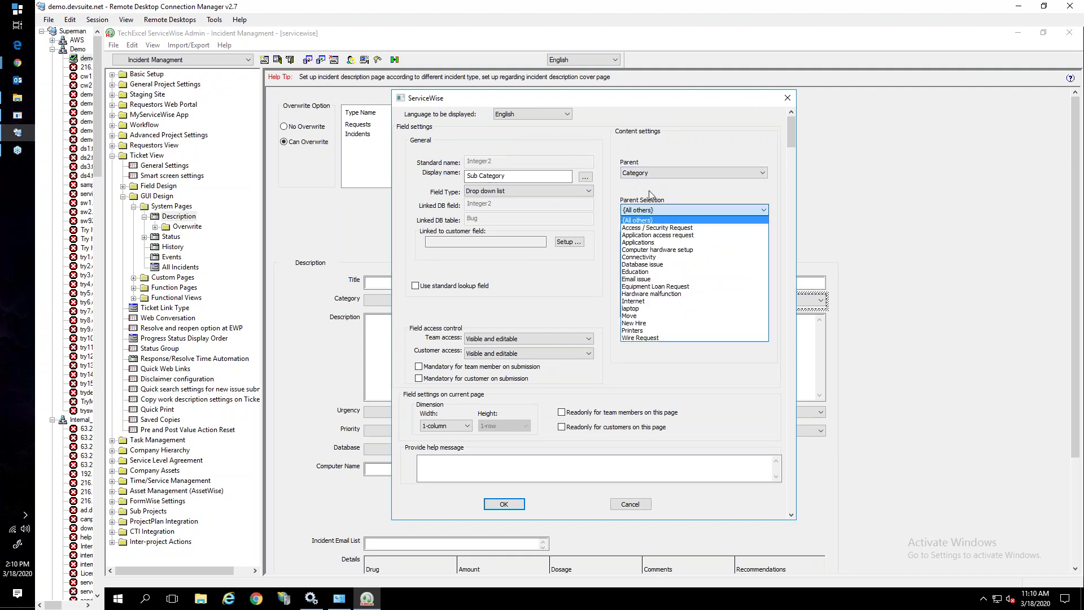
left_click(644, 242)
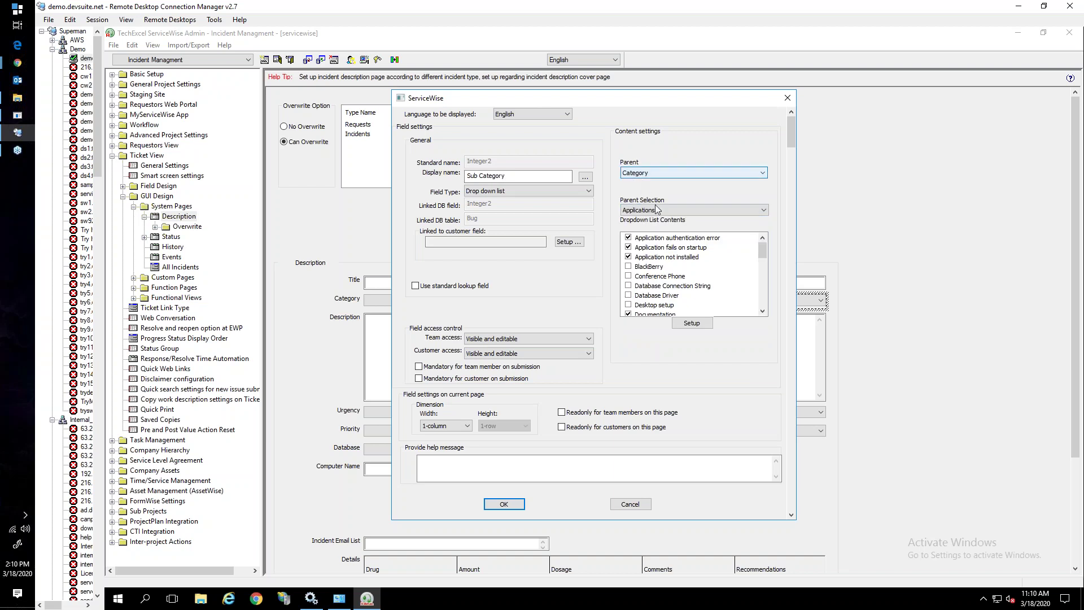
left_click_drag(760, 251, 760, 248)
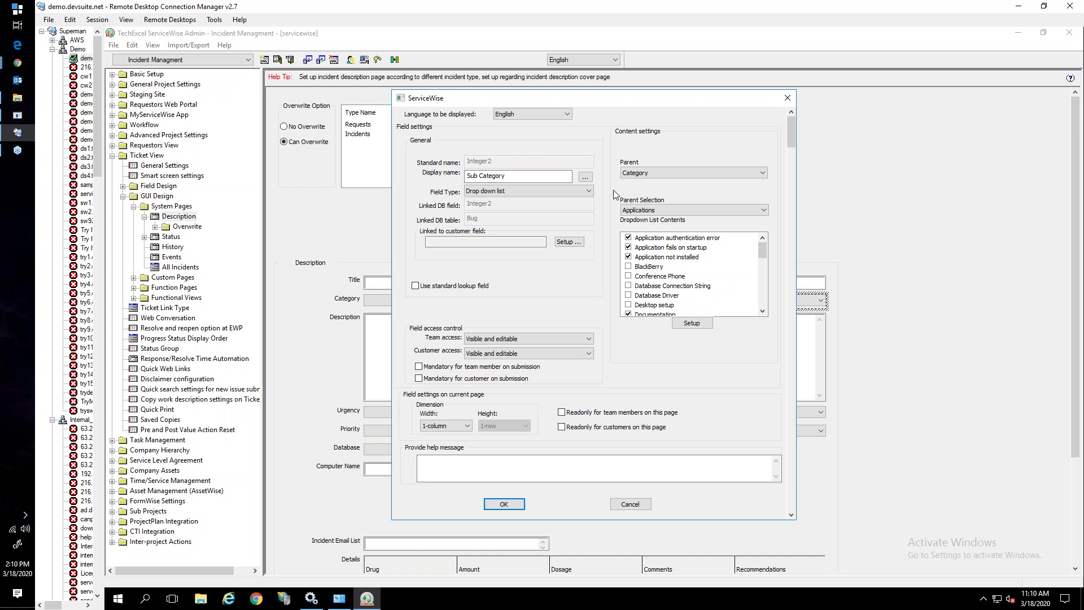
left_click(640, 504)
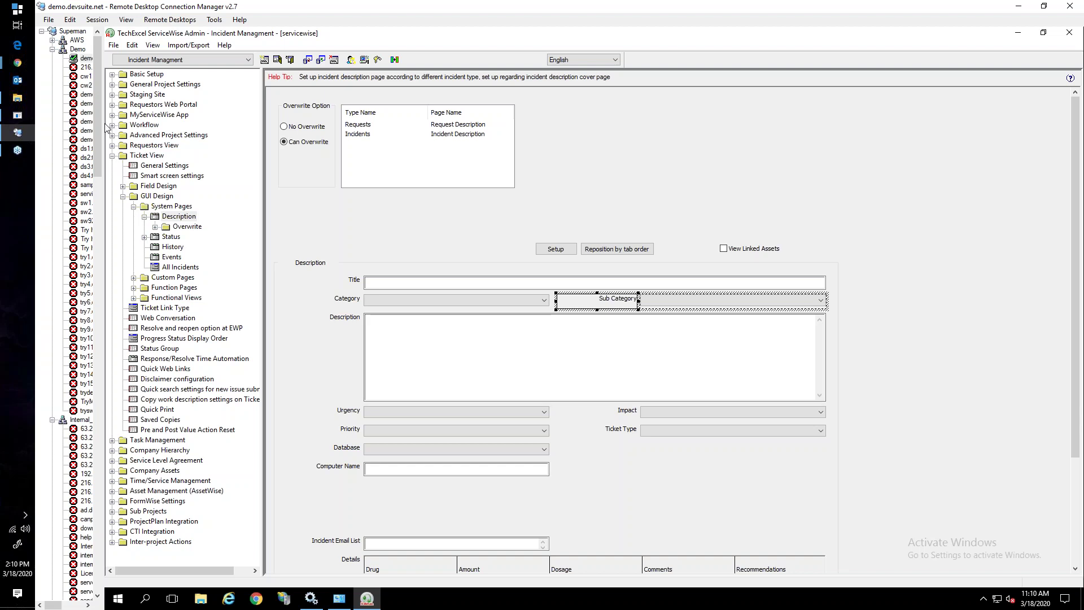
Reload the Incident Managment ticket list in the web client, keeping Incident Managment as project
mouse_move(19, 65)
left_click(96, 48)
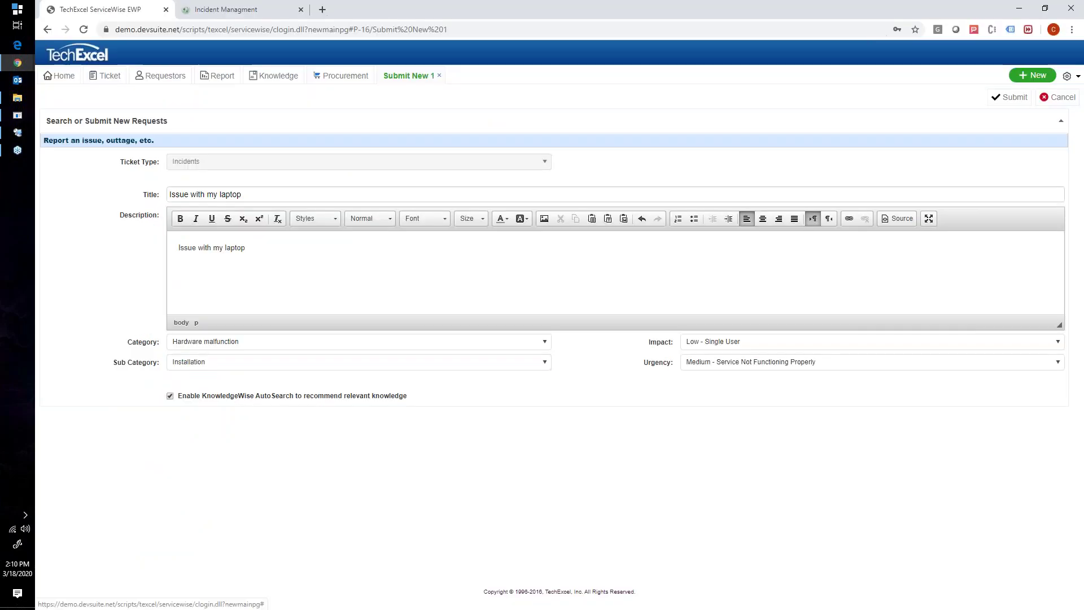
left_click(197, 10)
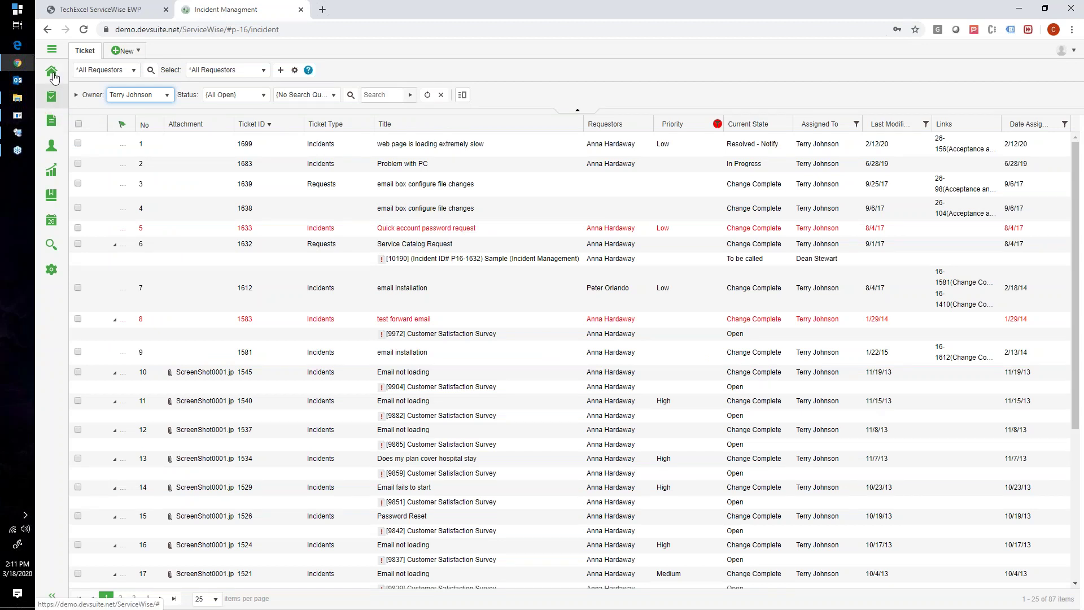
left_click(50, 98)
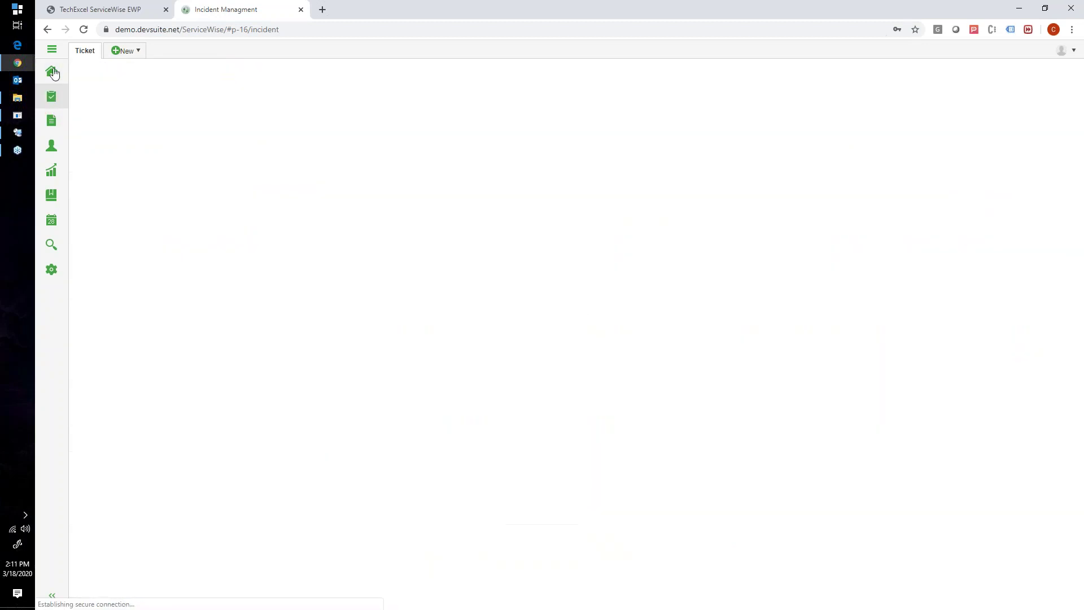
left_click(55, 50)
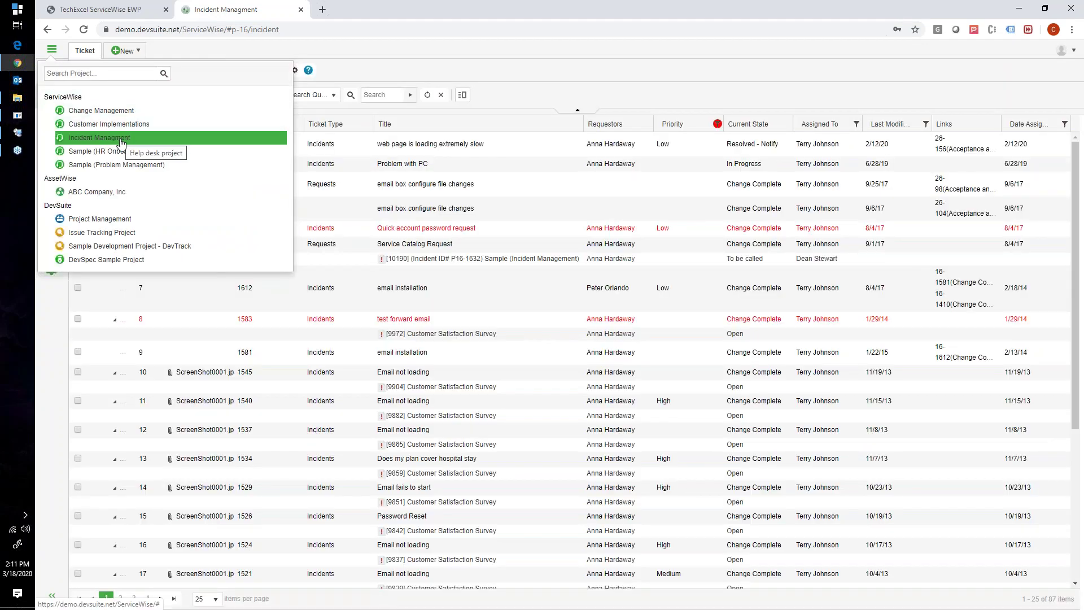
left_click(90, 138)
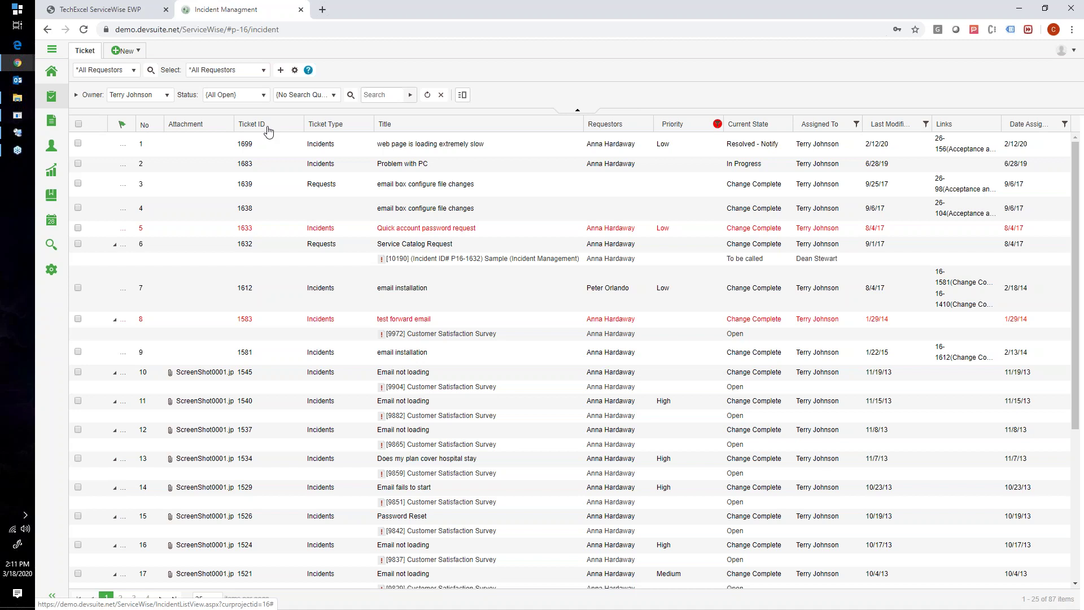
Set Owner to *All Members and sort the 414 tickets by Ticket ID, newest first
left_click(268, 130)
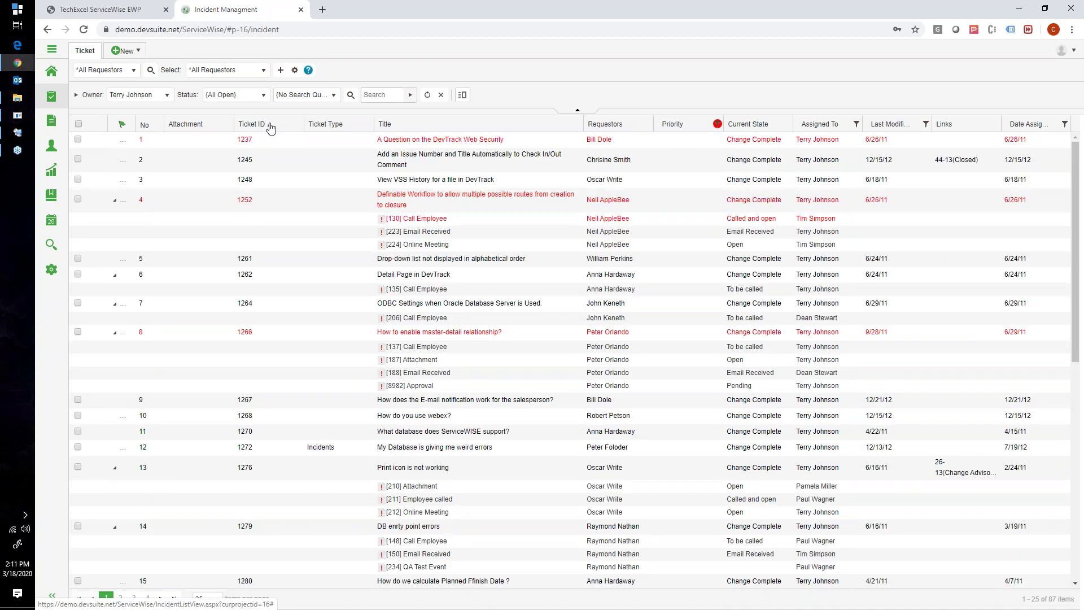
left_click(270, 129)
left_click(138, 94)
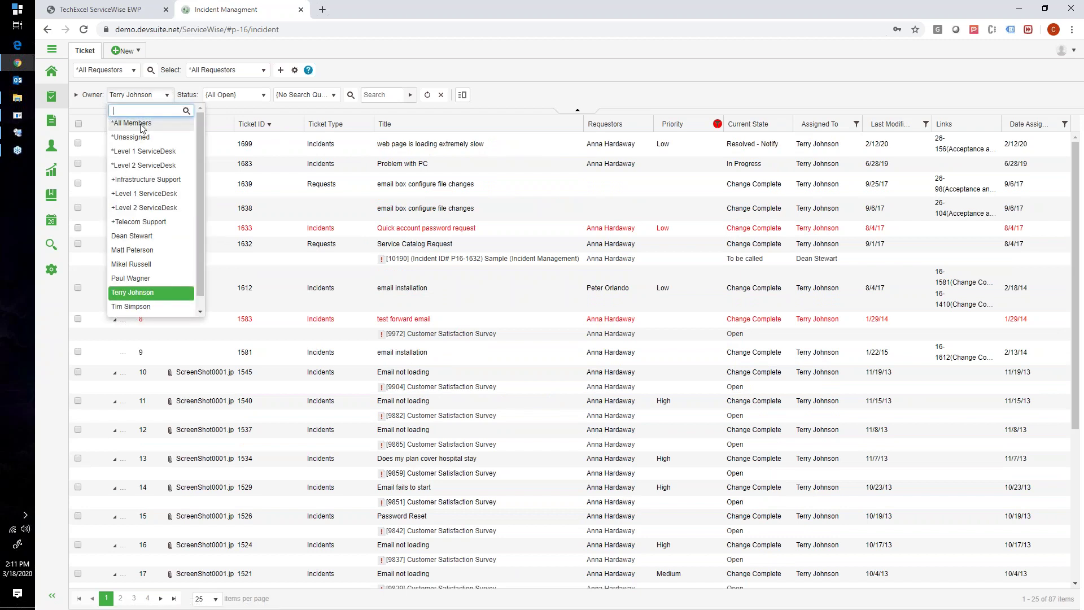
left_click(136, 123)
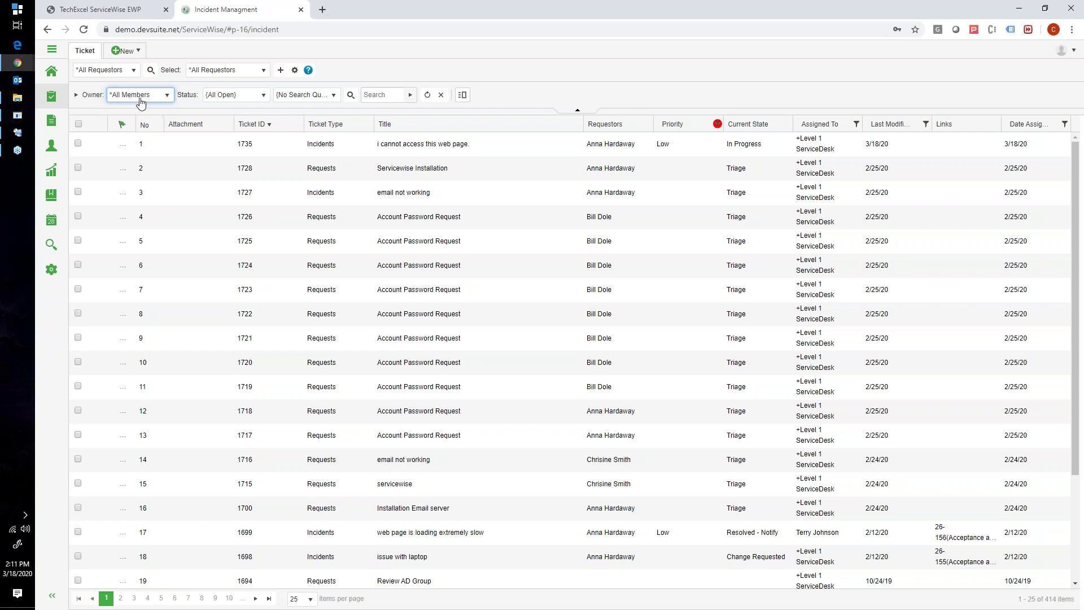
left_click(269, 131)
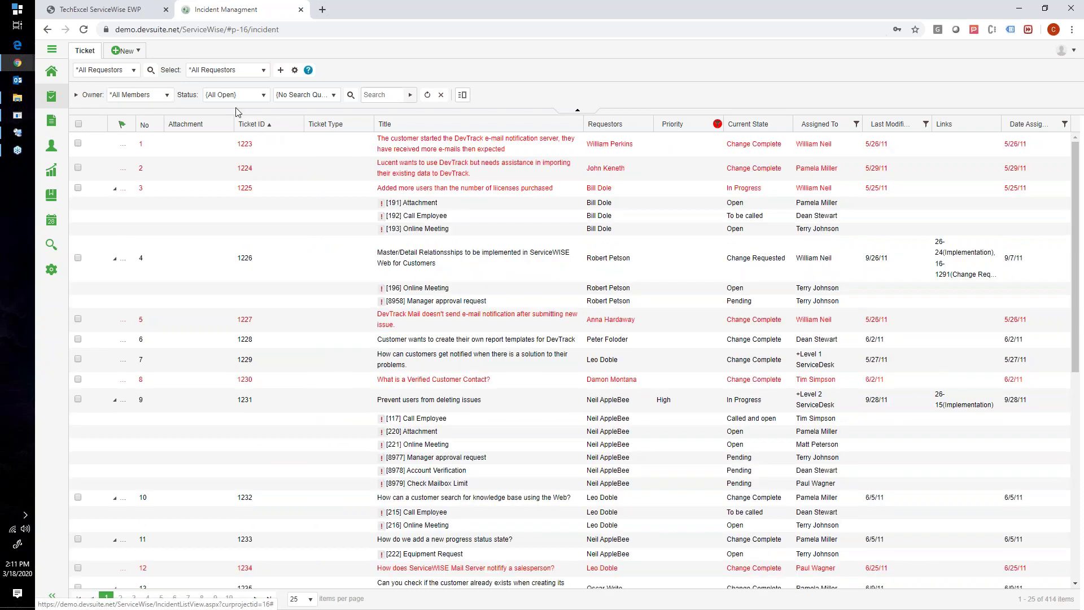
left_click(269, 128)
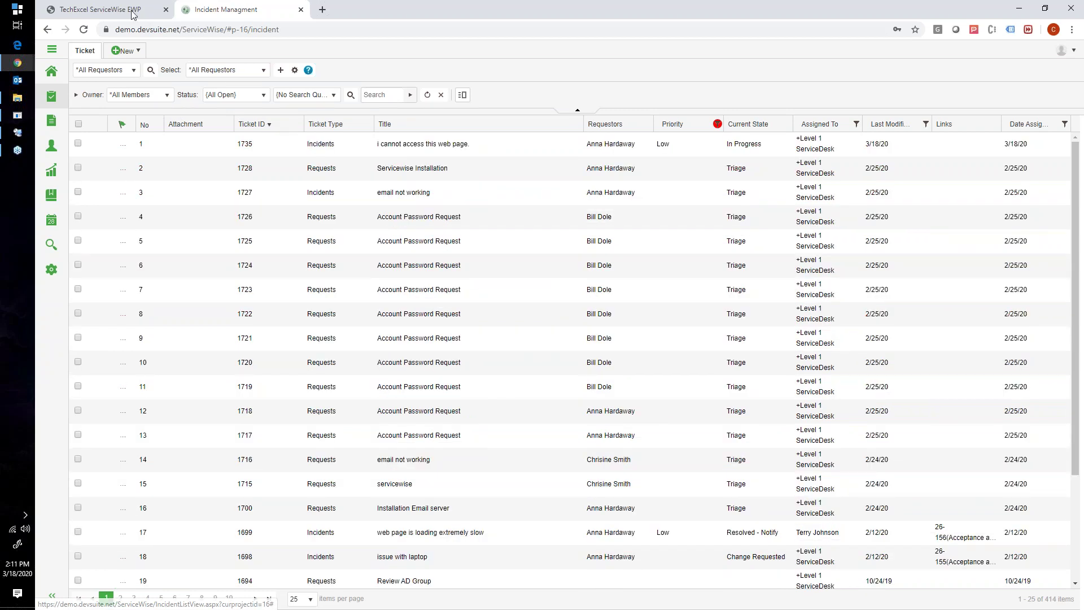
left_click(133, 10)
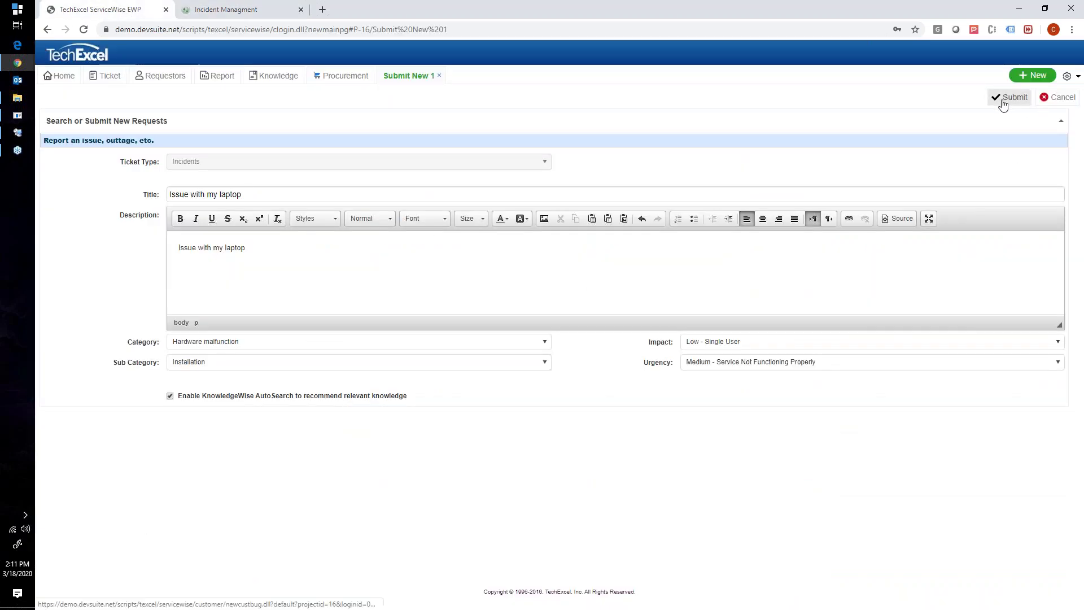
Submit the laptop request, refresh the Incident Managment list, and open new ticket 1736
left_click(1006, 98)
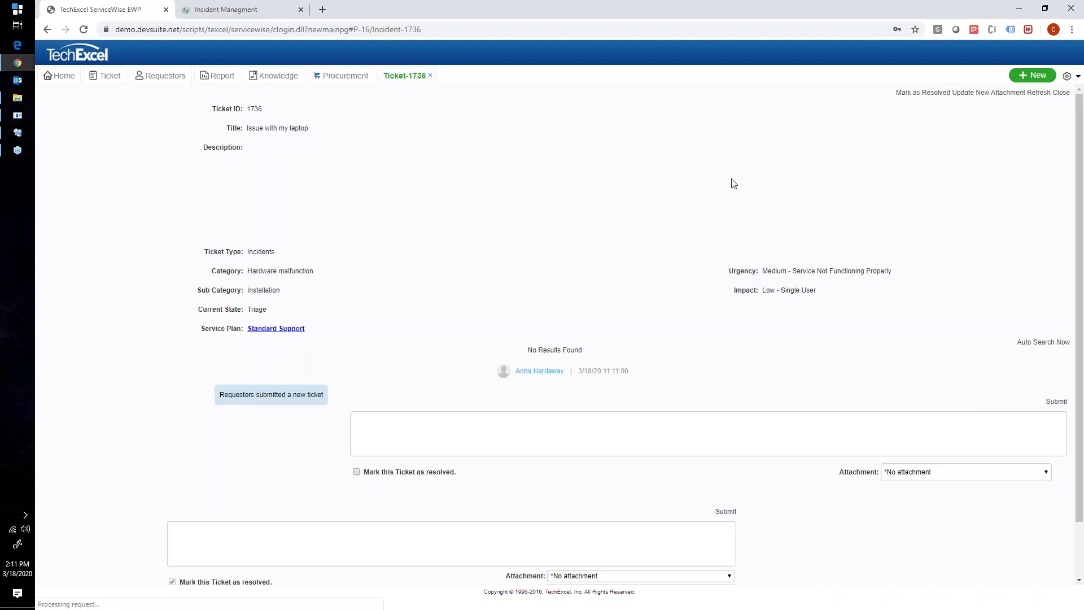
left_click(237, 9)
left_click(51, 98)
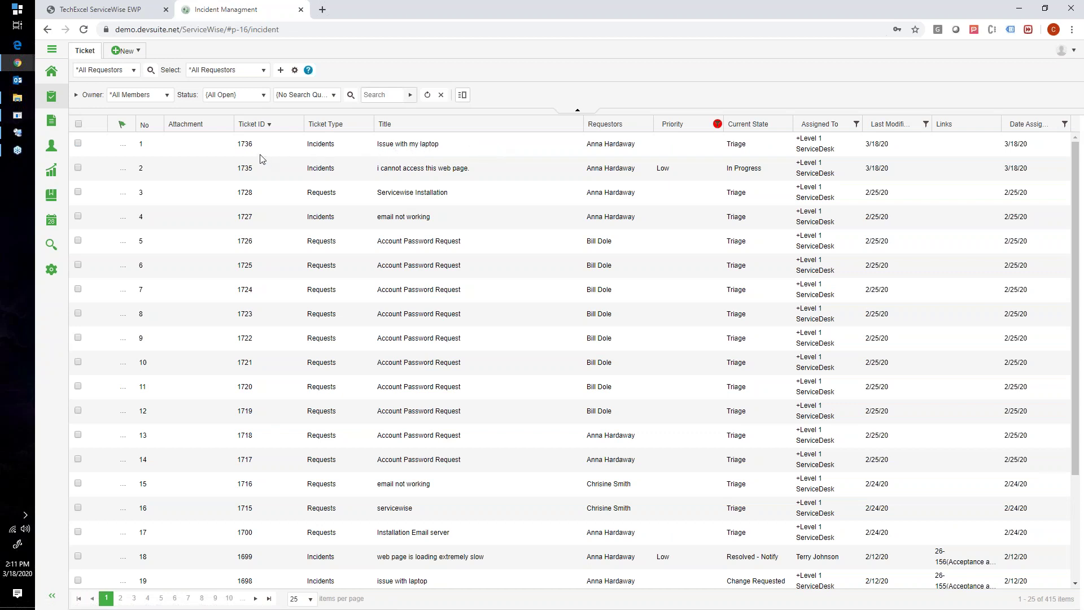
left_click(248, 144)
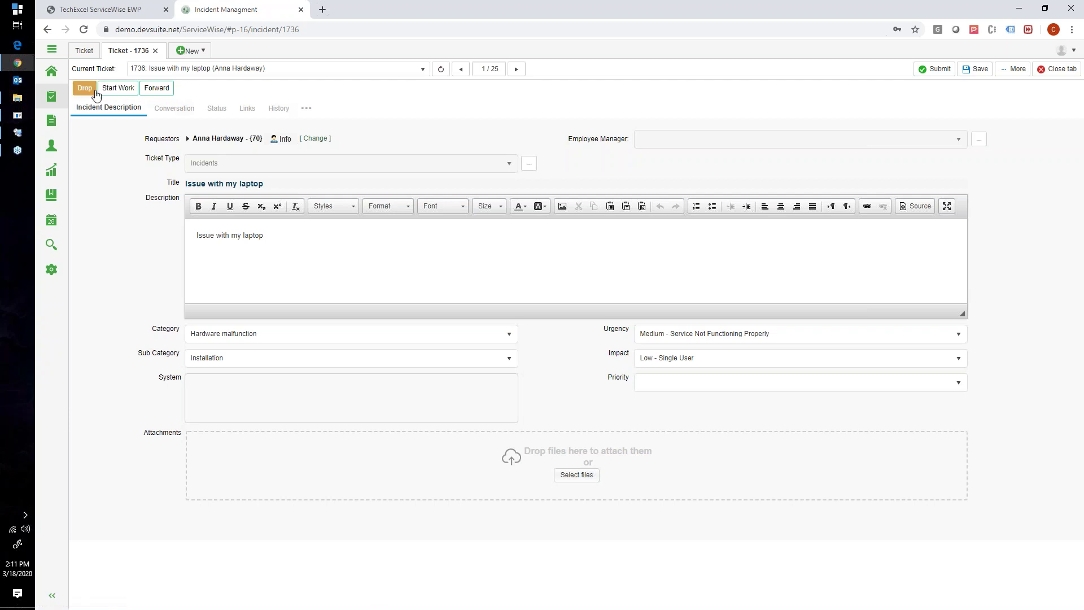
left_click(28, 132)
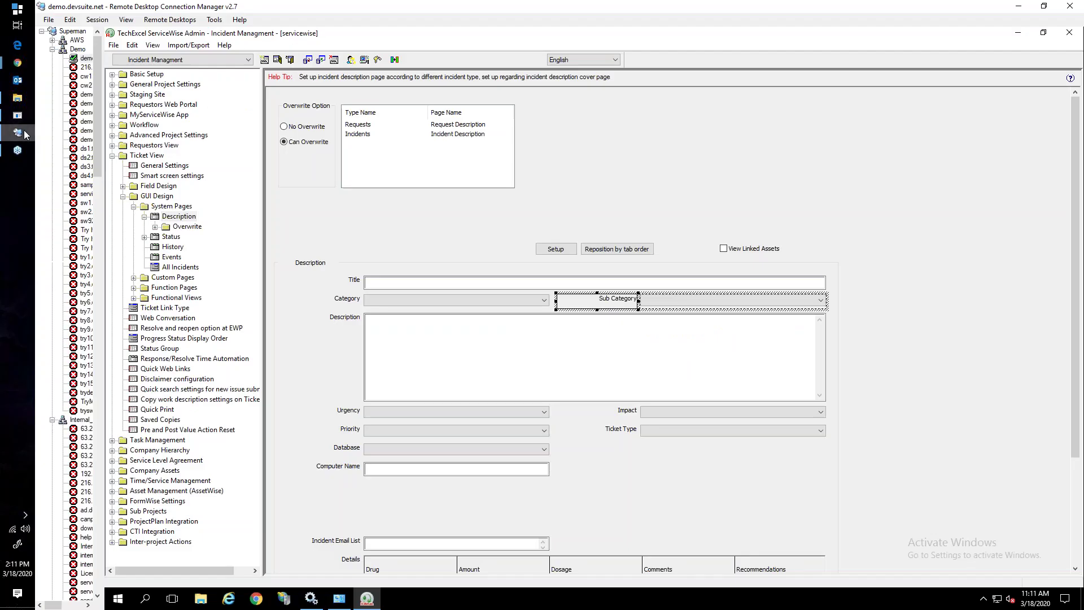
Show the Incident Managment Workflow Design and select the Triage state and Drop transition
left_click(141, 124)
left_click(112, 126)
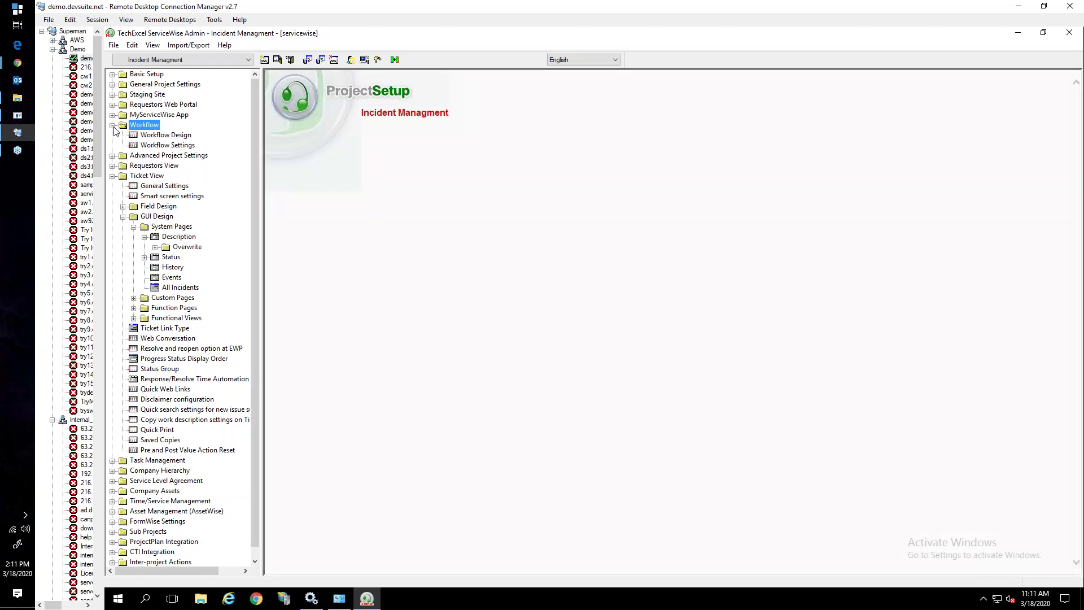
left_click(155, 136)
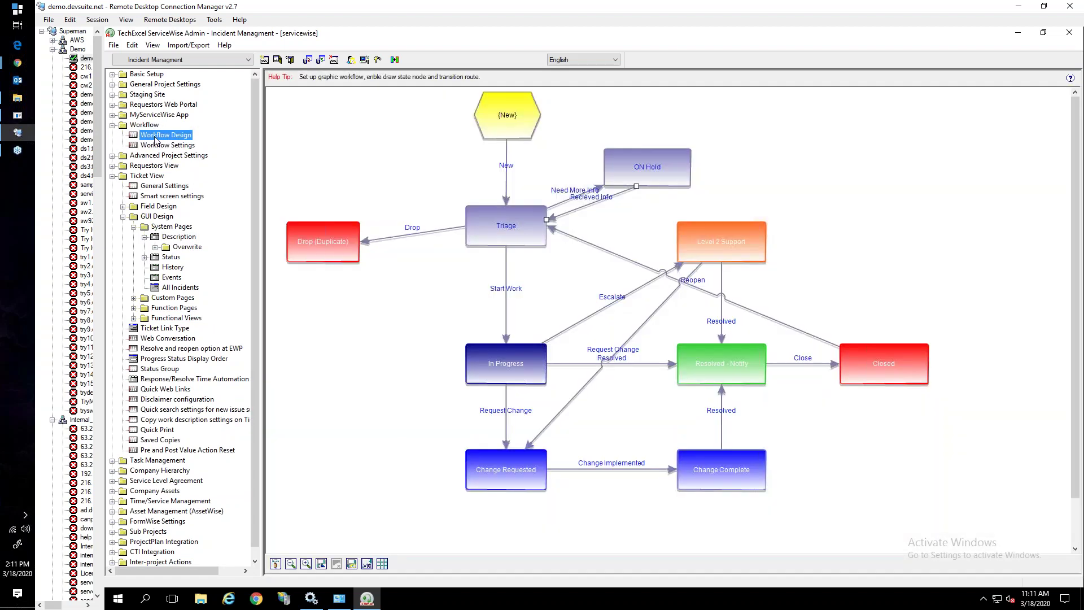
left_click(517, 224)
left_click(442, 230)
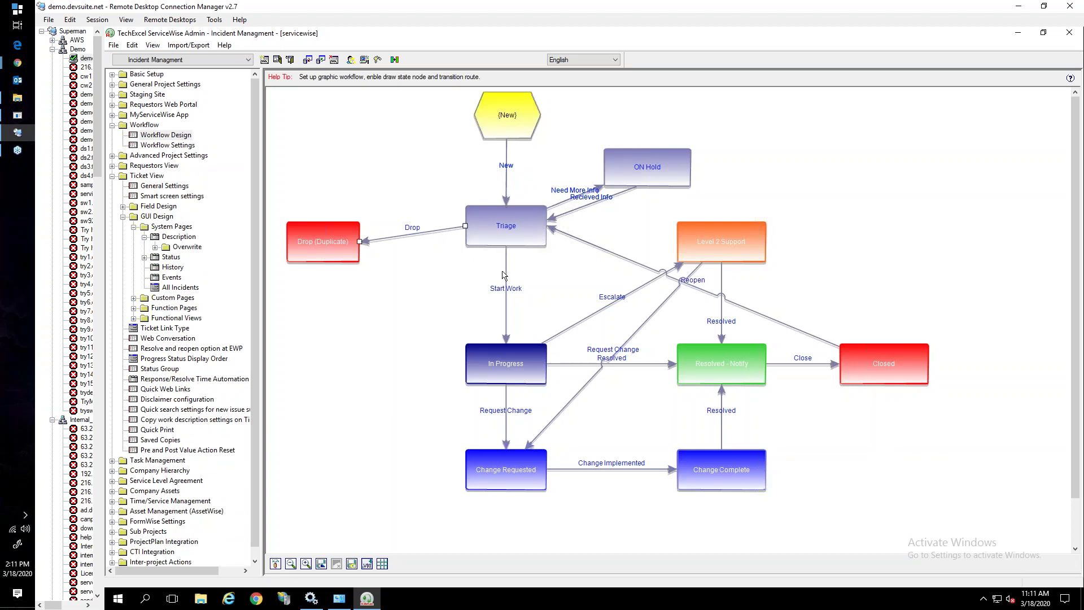
Select the On Hold state, then set ticket 1736's priority to Low and save
left_click(645, 173)
mouse_move(17, 63)
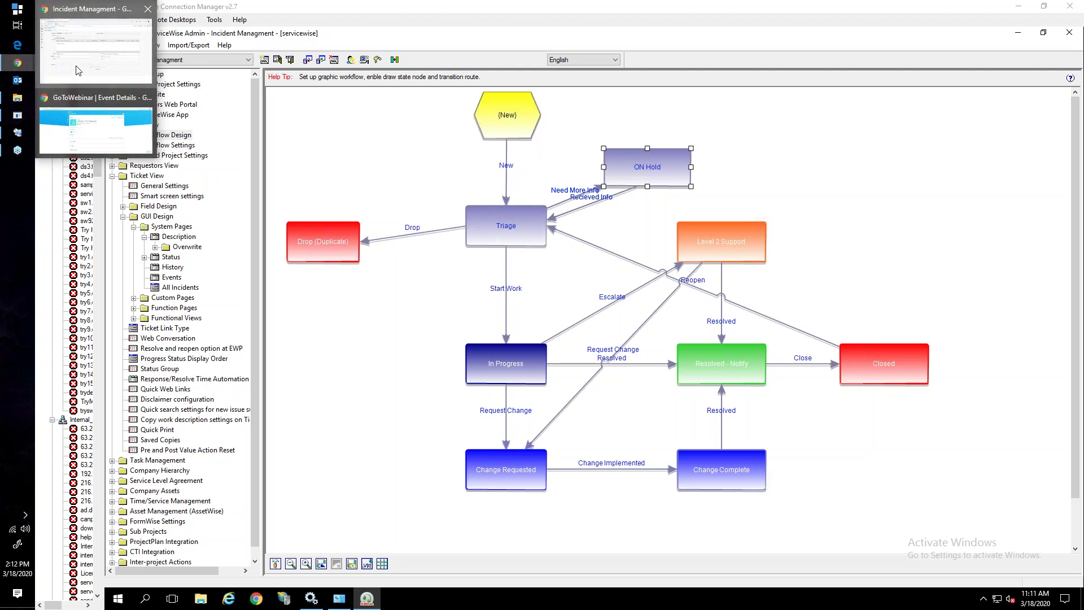
left_click(52, 73)
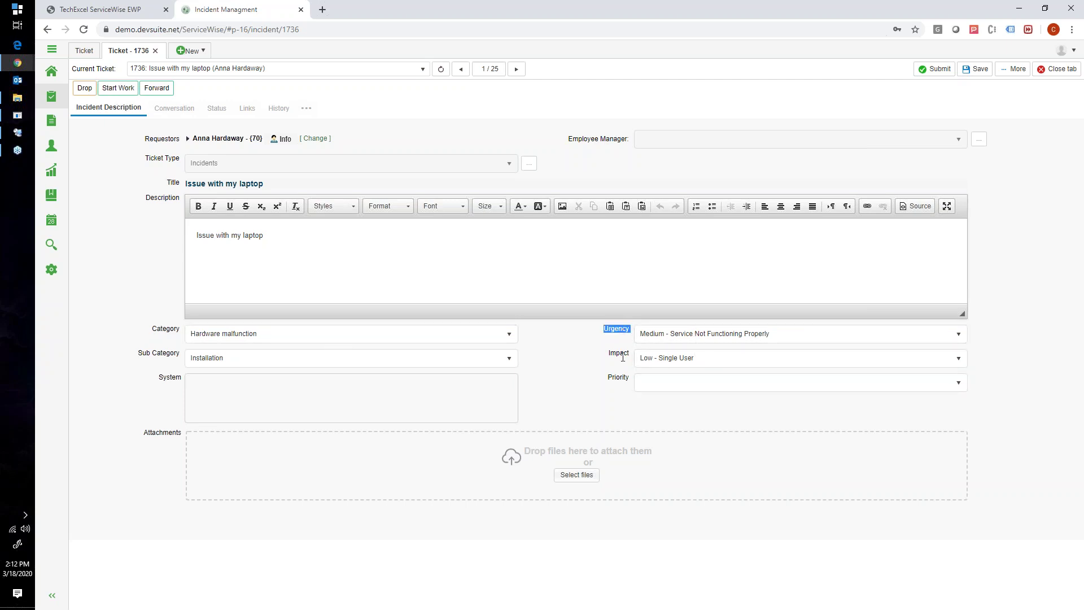
left_click(645, 383)
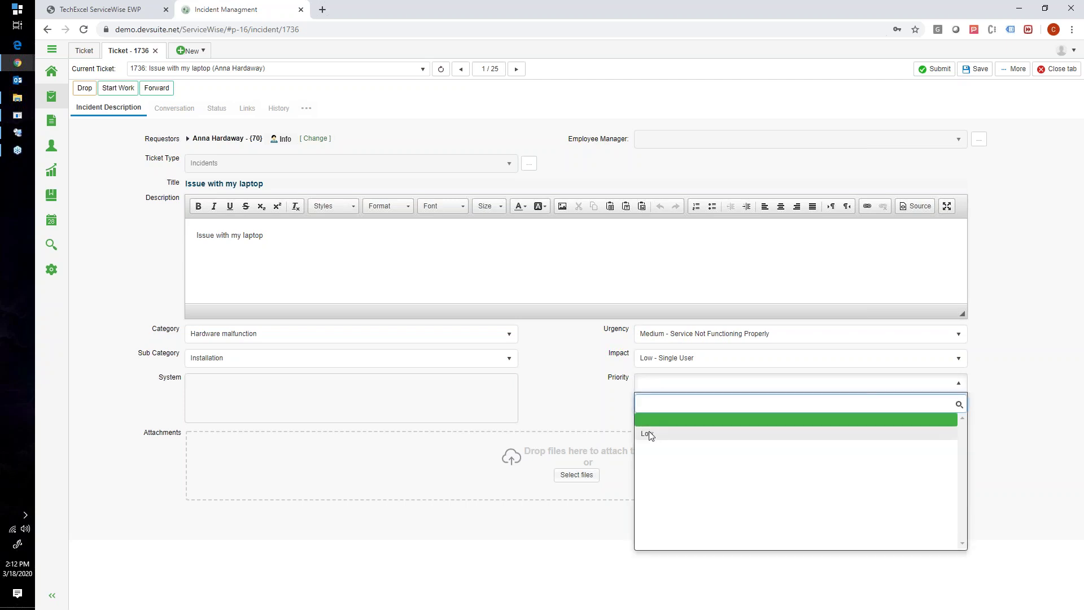
left_click(651, 433)
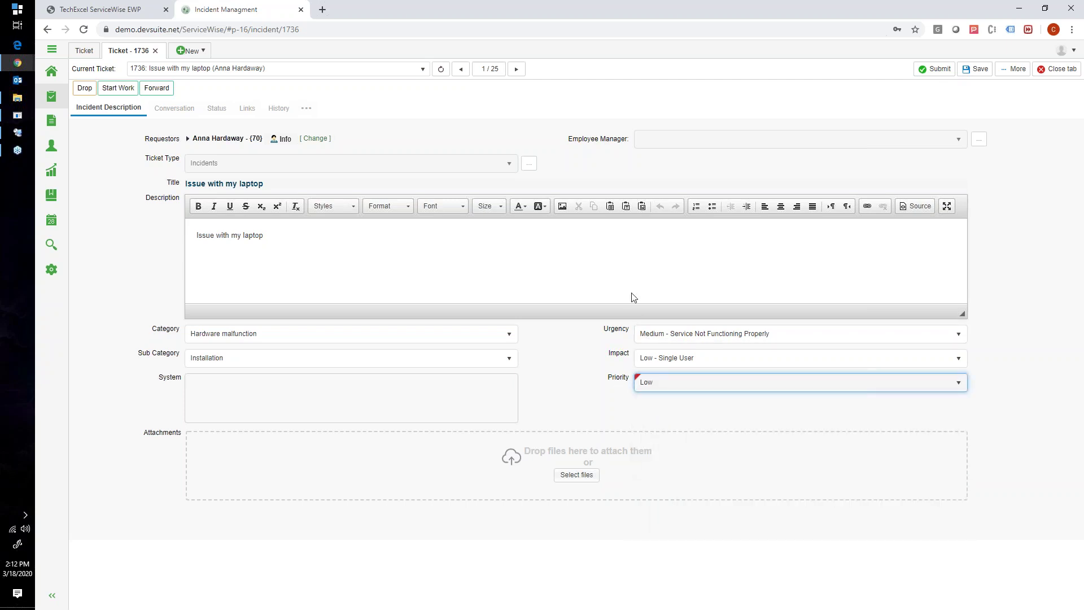
left_click(976, 68)
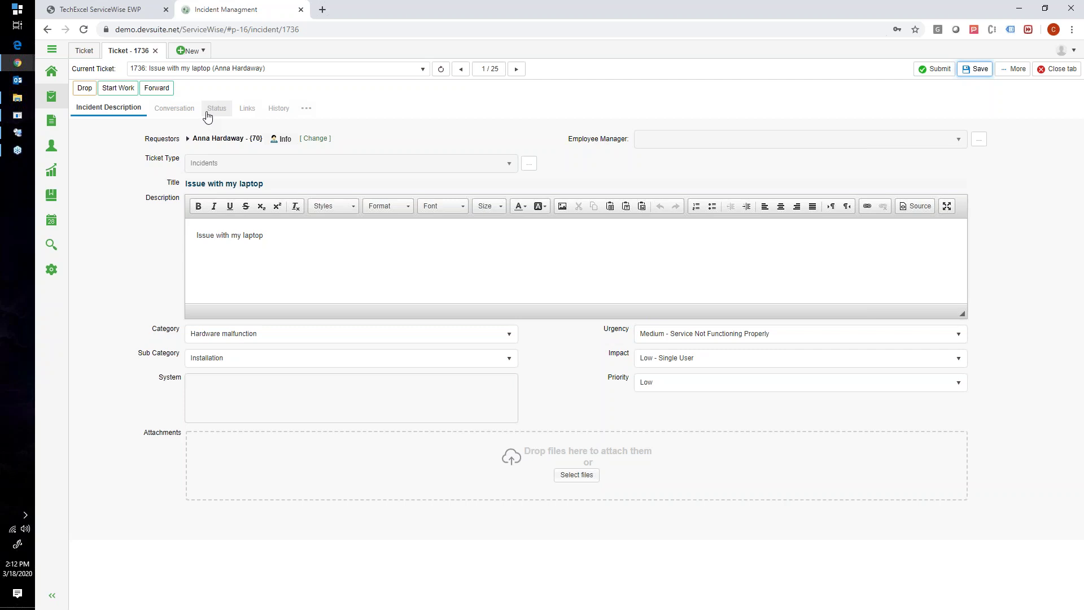
Set urgency to Urgent - Core Service Unavailable and impact to High - Department/VIPs/Call Center, keeping Critical priority; save
left_click(666, 384)
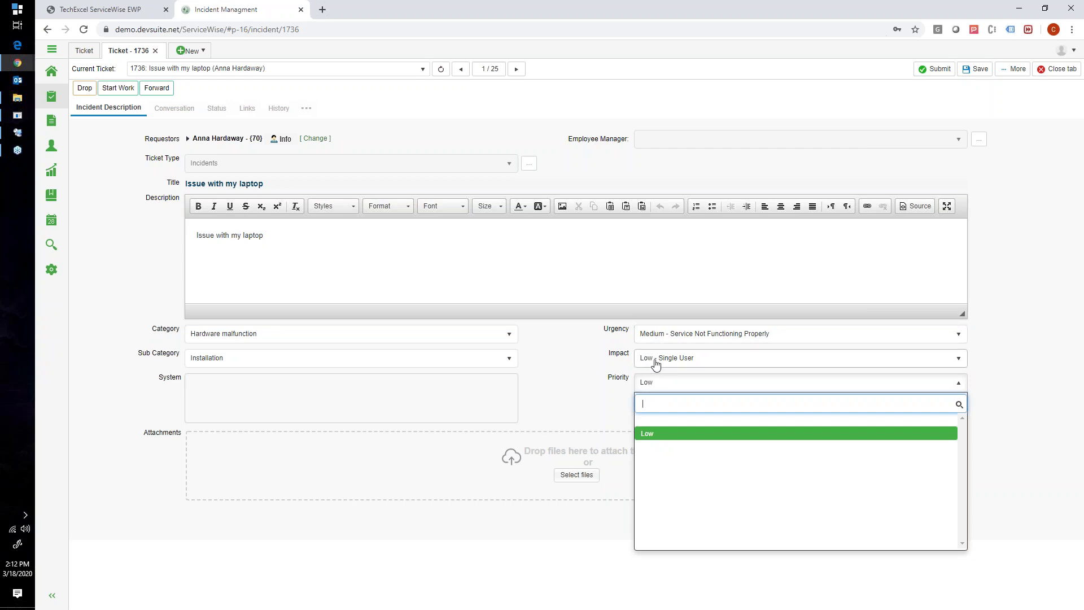
left_click(654, 335)
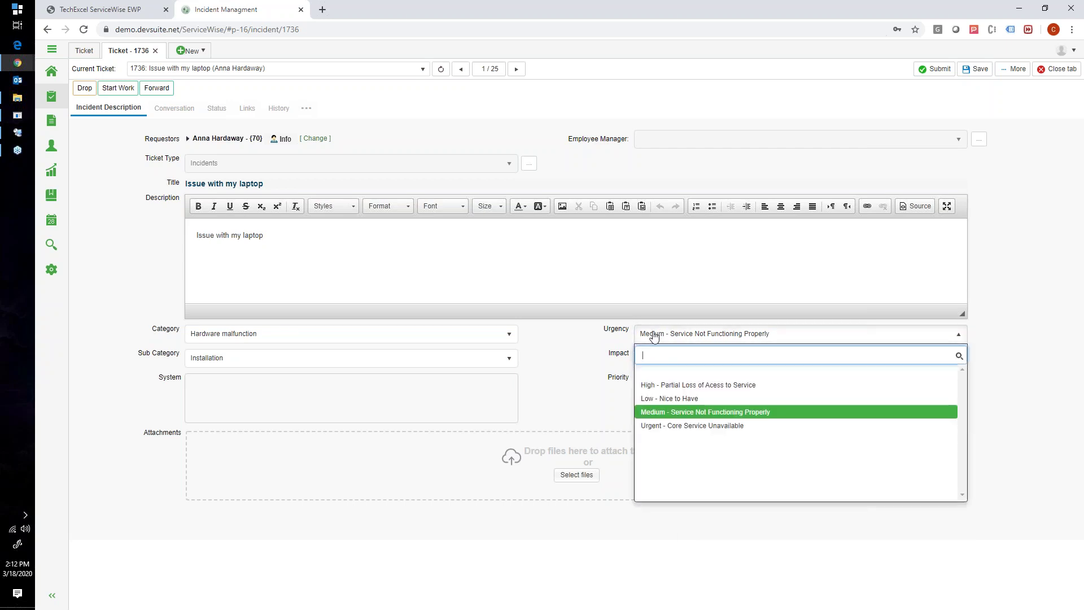
left_click(655, 425)
left_click(658, 360)
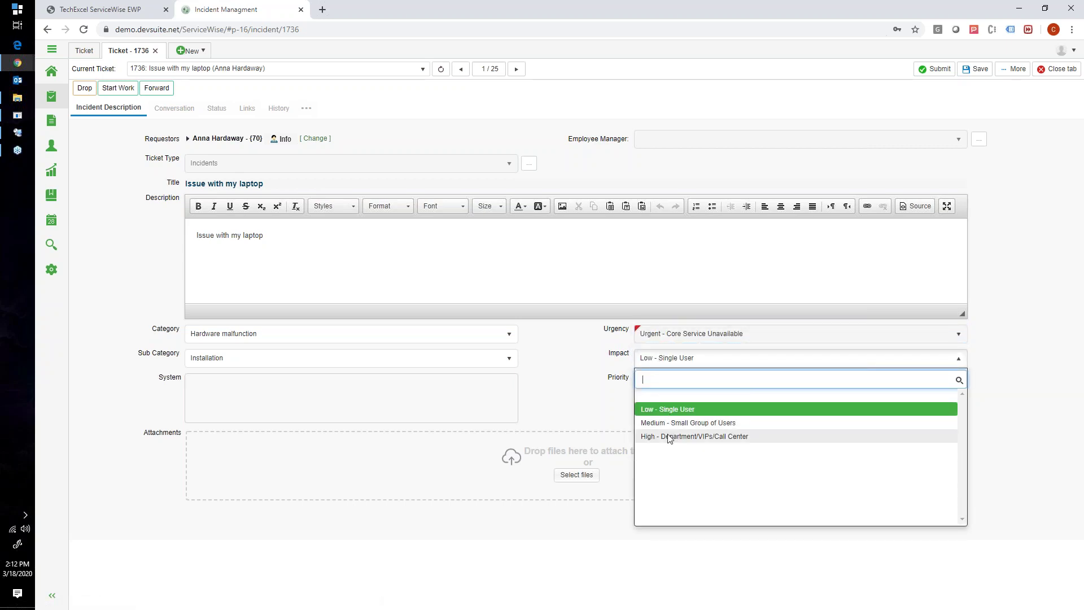
left_click(665, 435)
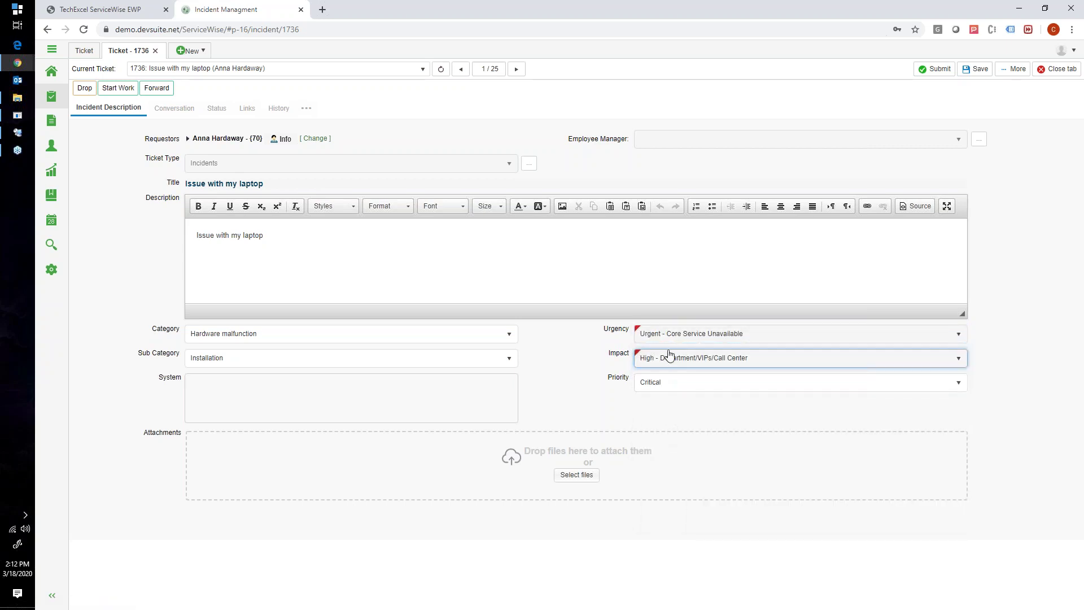
left_click(655, 386)
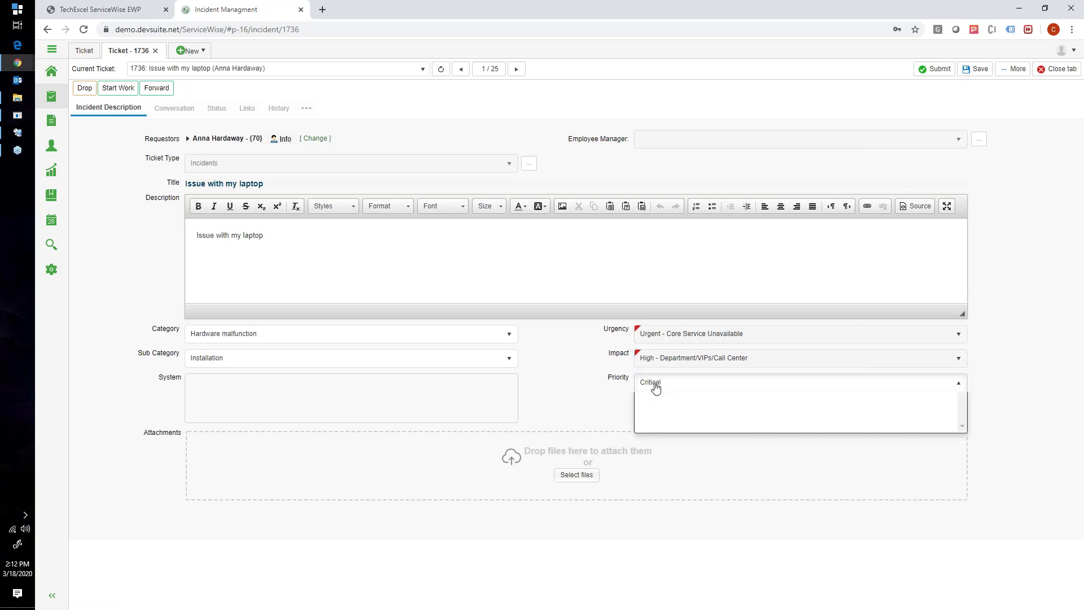
left_click(652, 434)
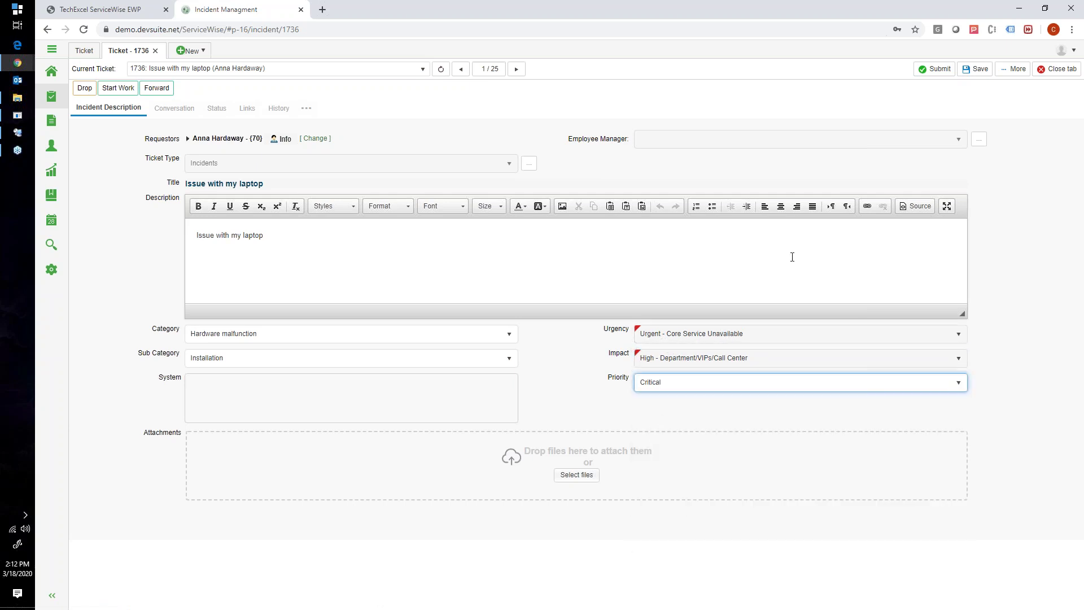
left_click(974, 69)
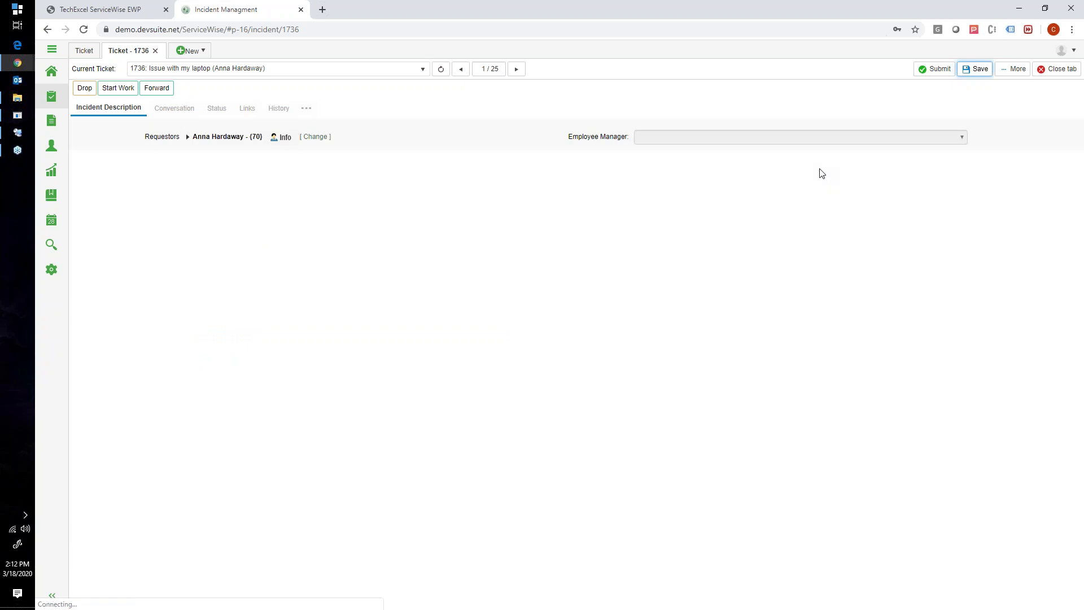
left_click(84, 52)
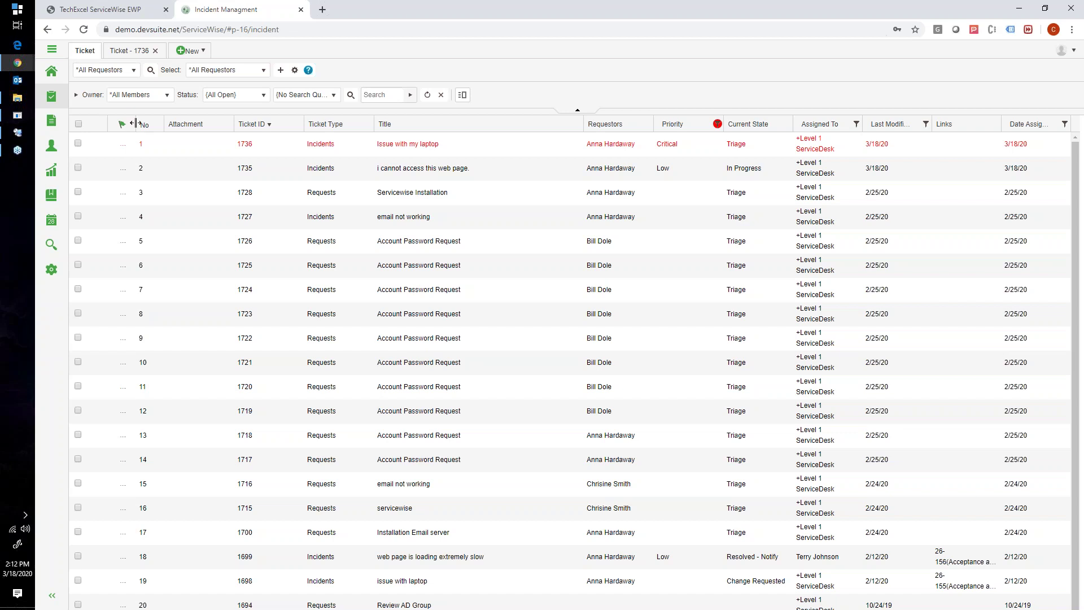
Widen the ticket list's flag column so an icon appears beside every ticket
left_click_drag(136, 123, 160, 123)
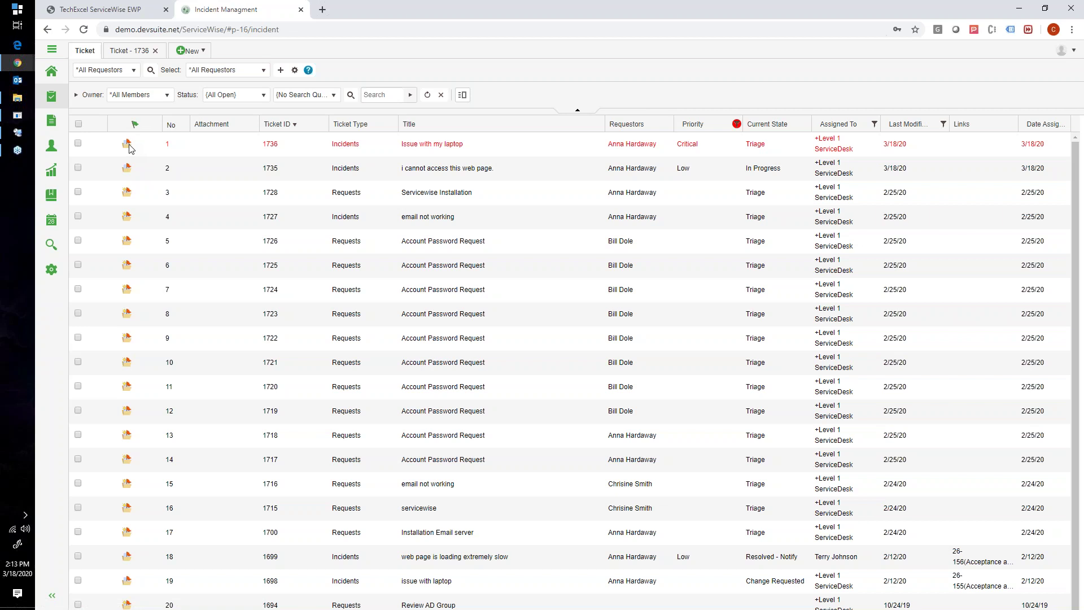
scroll(134, 206, "down", 1)
scroll(134, 186, "up", 2)
left_click(127, 147)
left_click(293, 534)
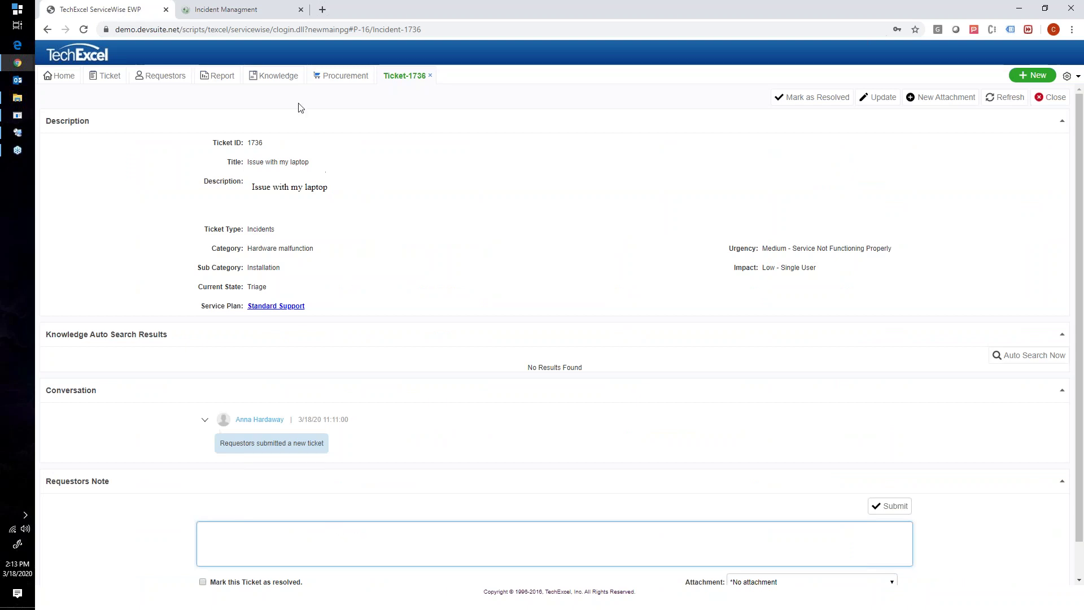
left_click(236, 12)
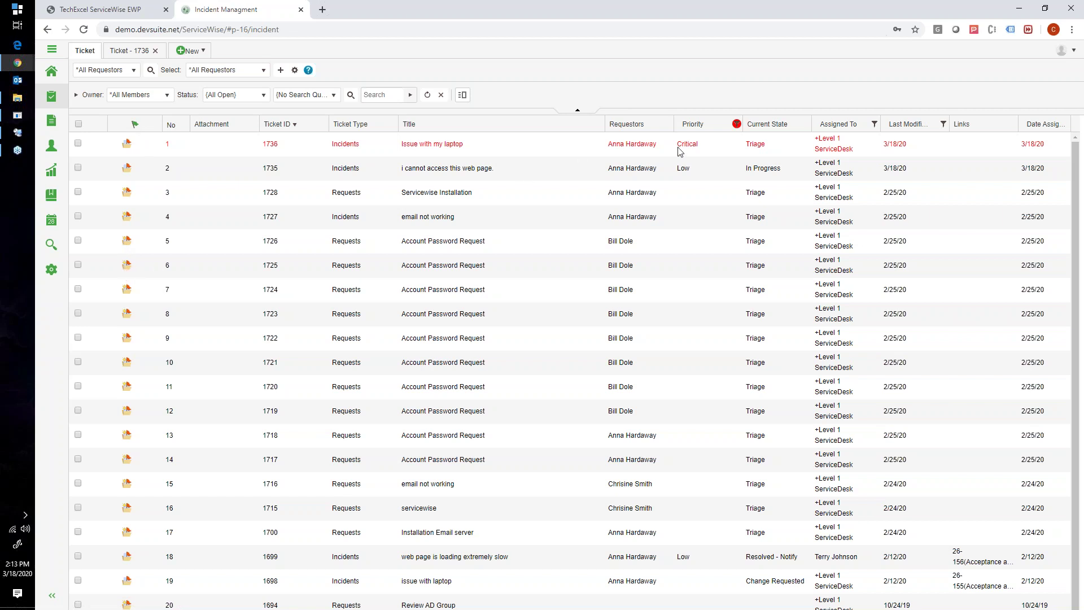
Sort tickets by Priority with Critical first and open ticket 1736
left_click(694, 125)
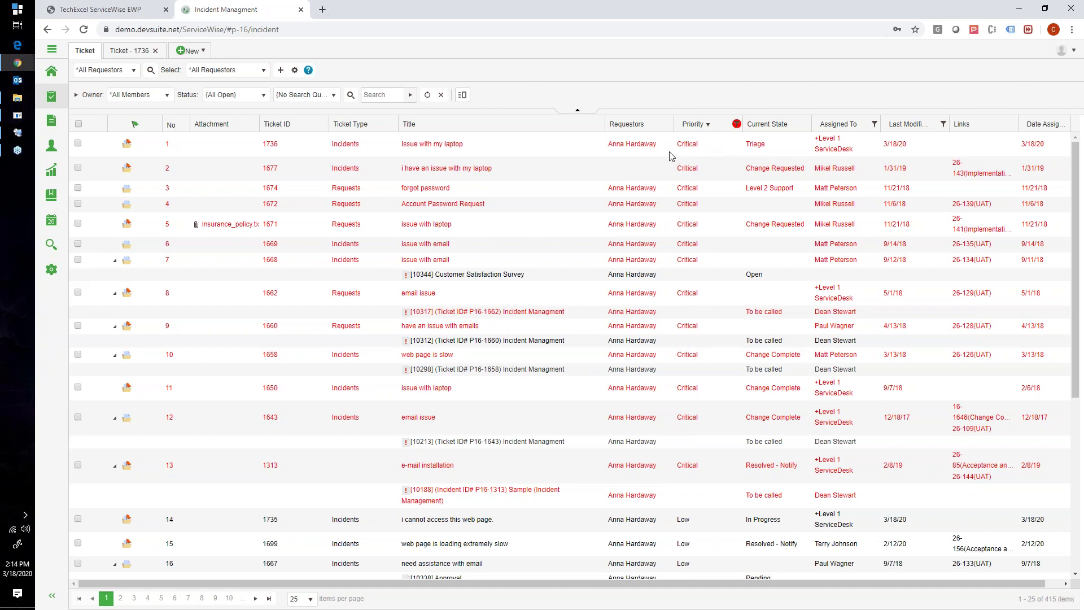
left_click(425, 146)
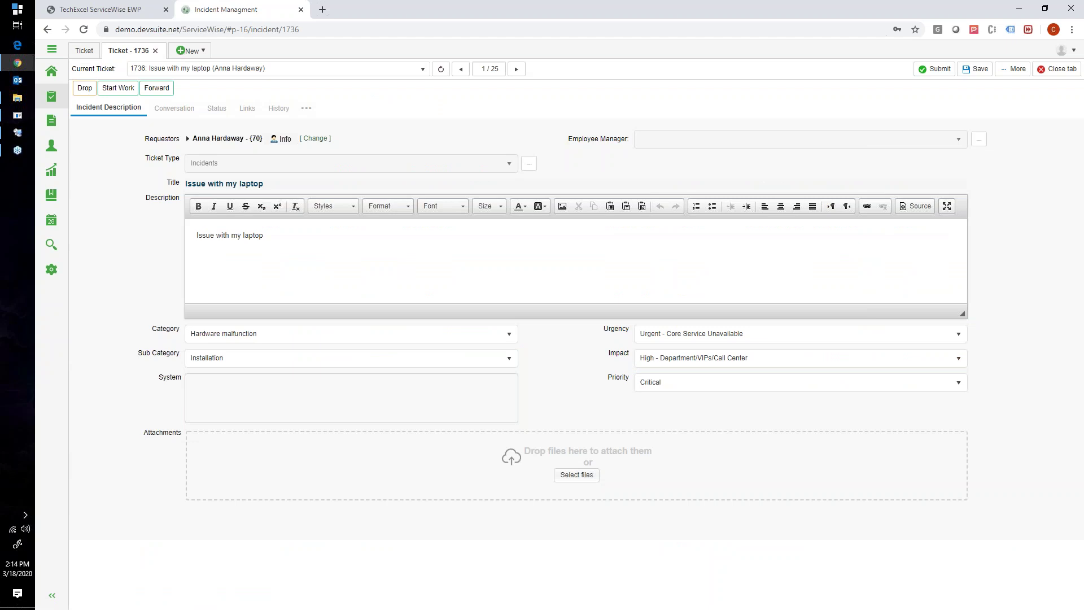
On ticket 1736's Status page, set the response time level to Critical and save
left_click(215, 113)
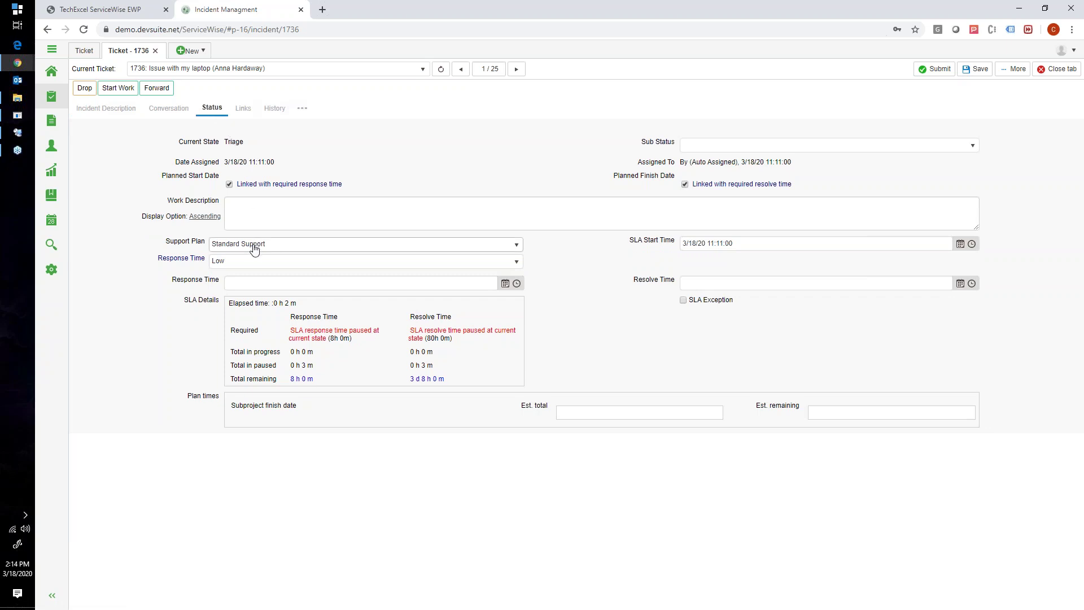
left_click(233, 262)
left_click(229, 303)
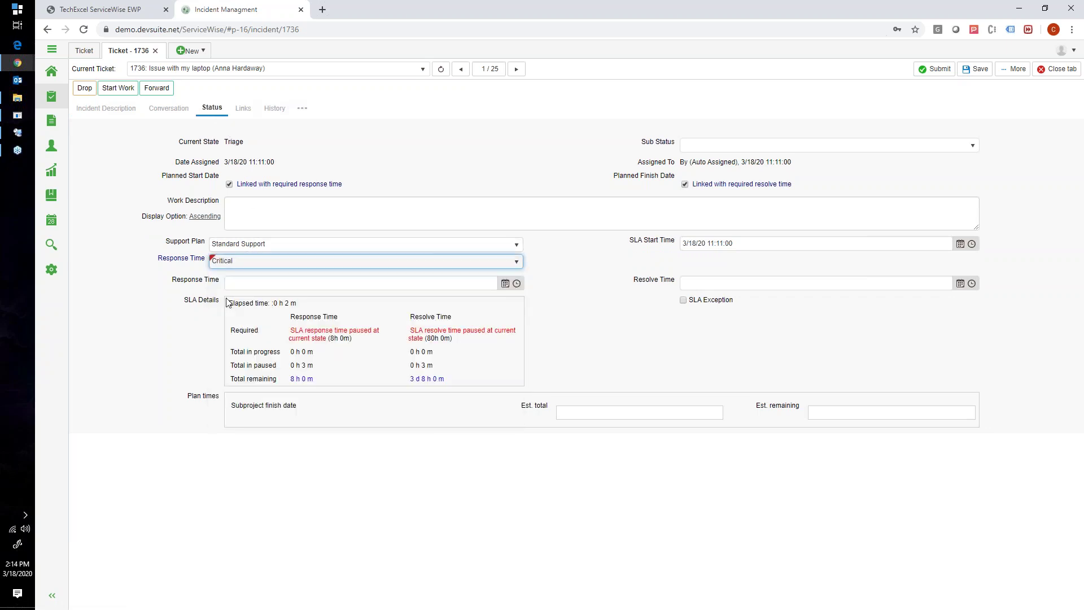
left_click(265, 248)
left_click(265, 247)
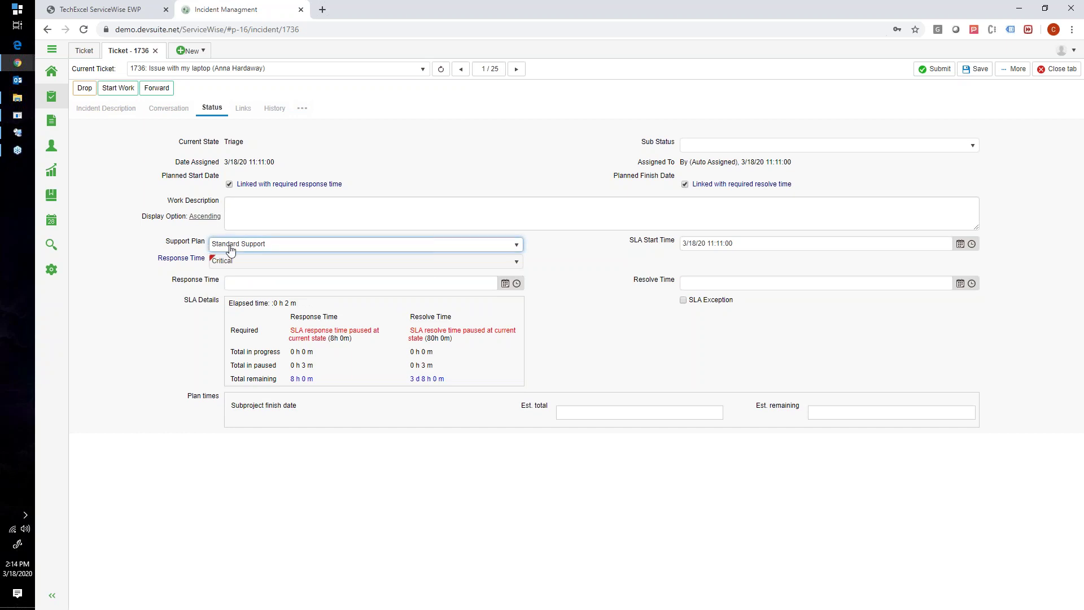
double_click(173, 258)
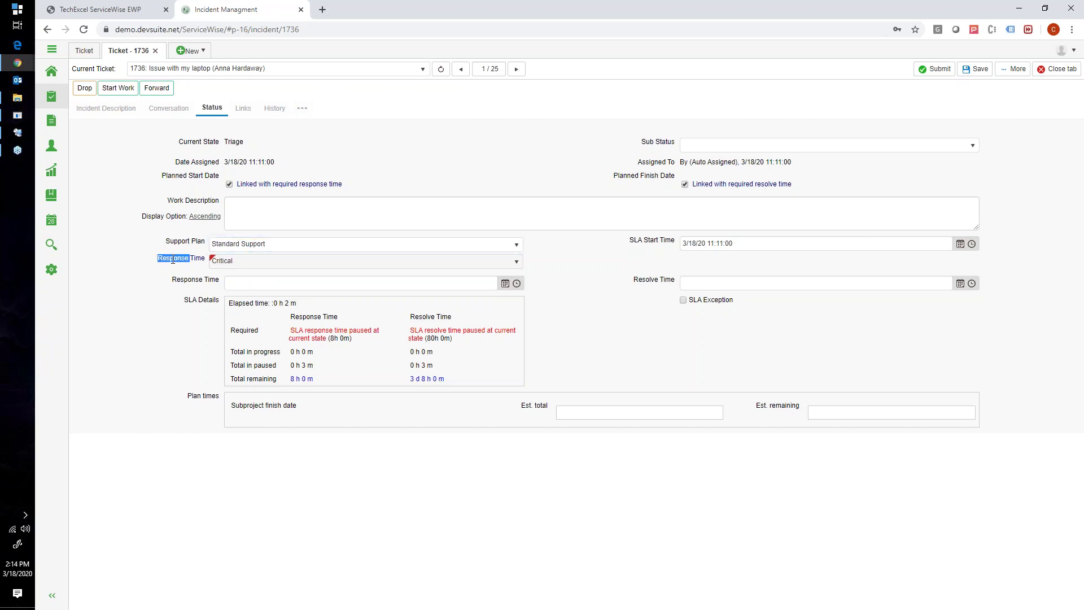
left_click(237, 266)
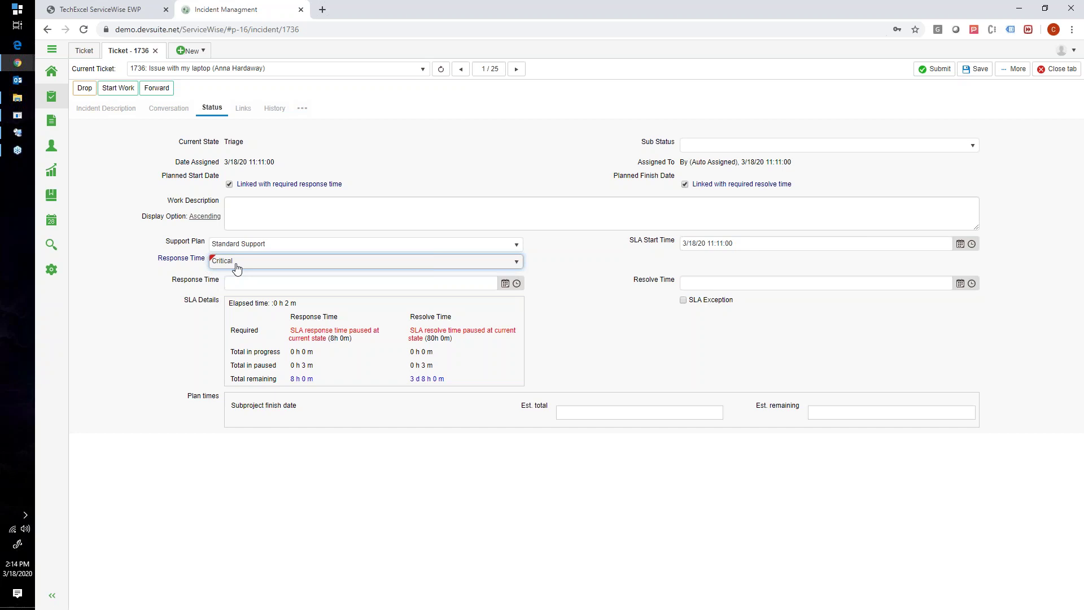
left_click(975, 68)
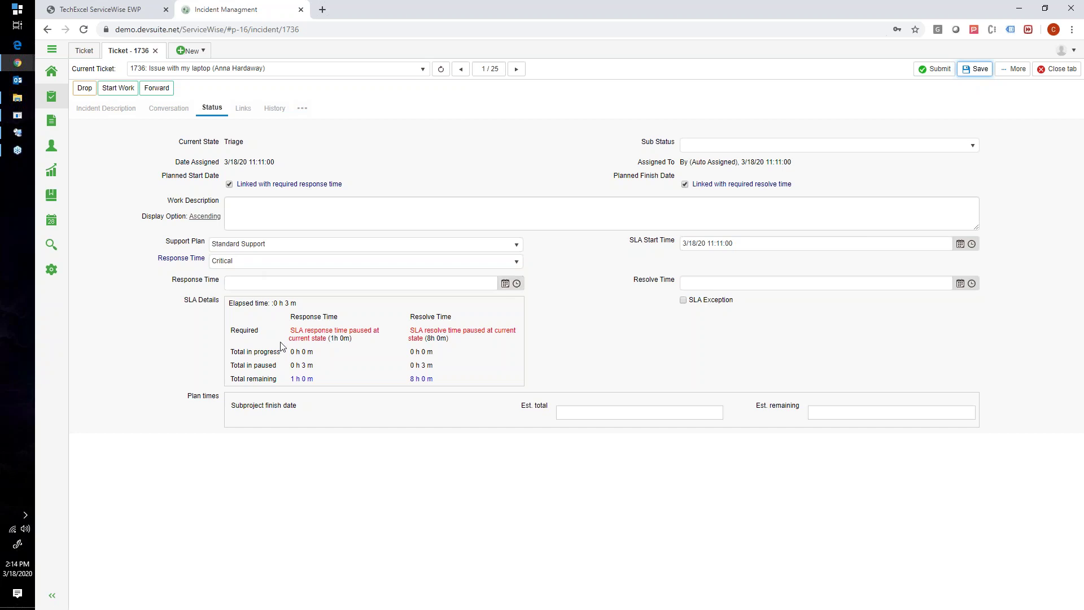
Review the recalculated SLA figures: 1 h response and 8 h resolve time
left_click_drag(289, 317, 329, 318)
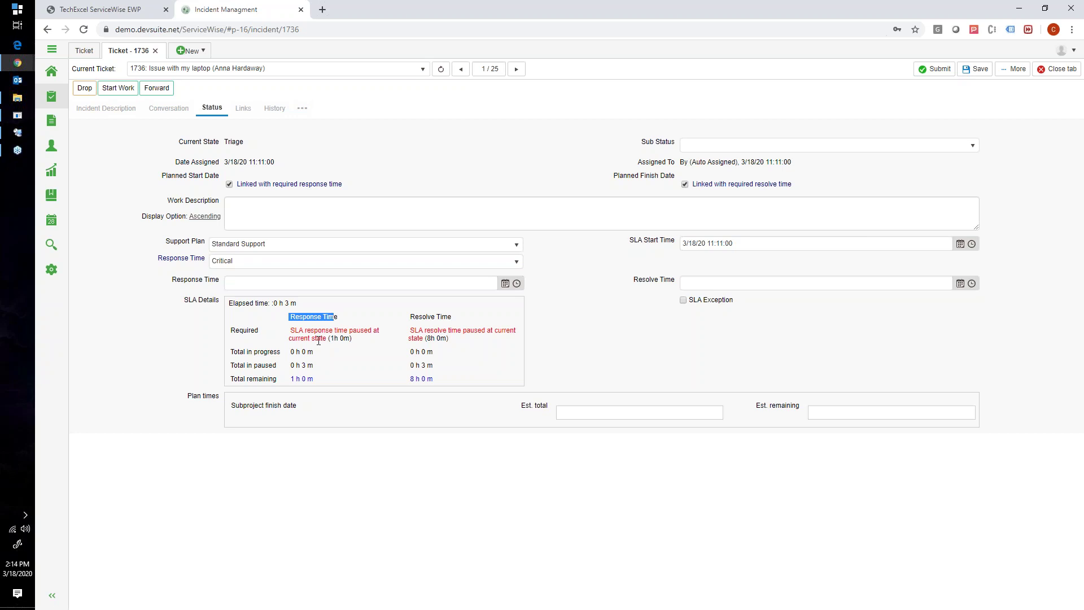
left_click(306, 385)
triple_click(416, 319)
left_click_drag(433, 382, 409, 383)
left_click_drag(314, 380, 289, 379)
left_click(29, 132)
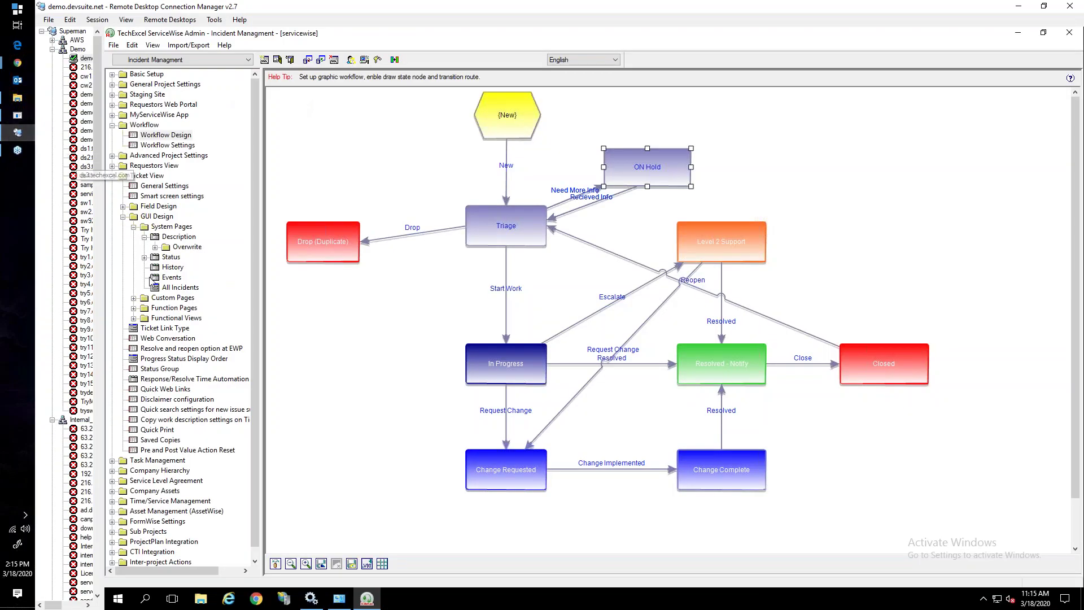
Collapse the Workflow and Ticket View branches and expand Service Level Agreement
left_click(113, 125)
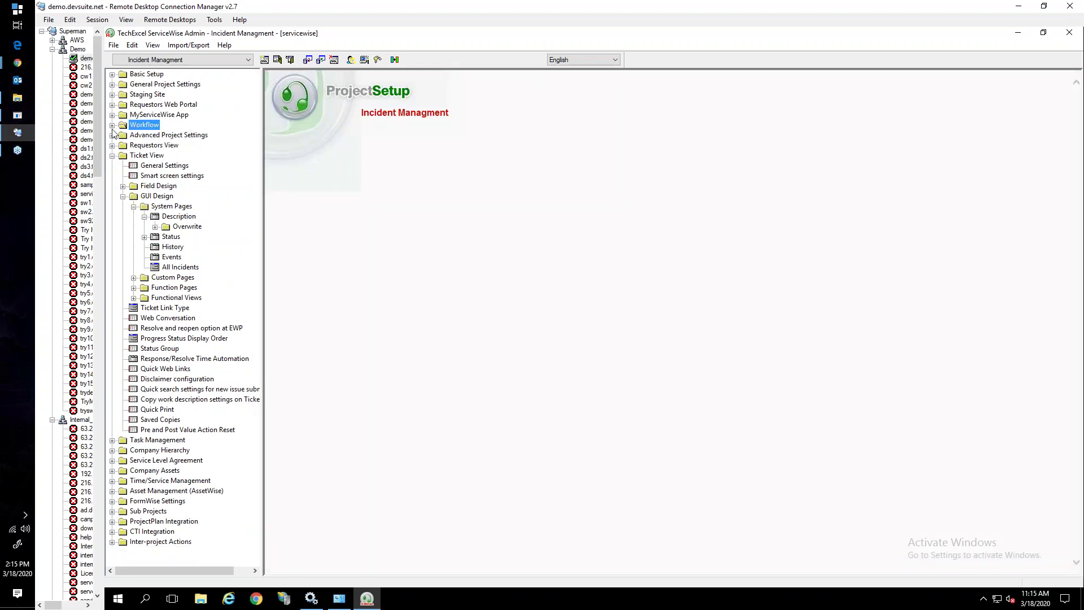
left_click(112, 155)
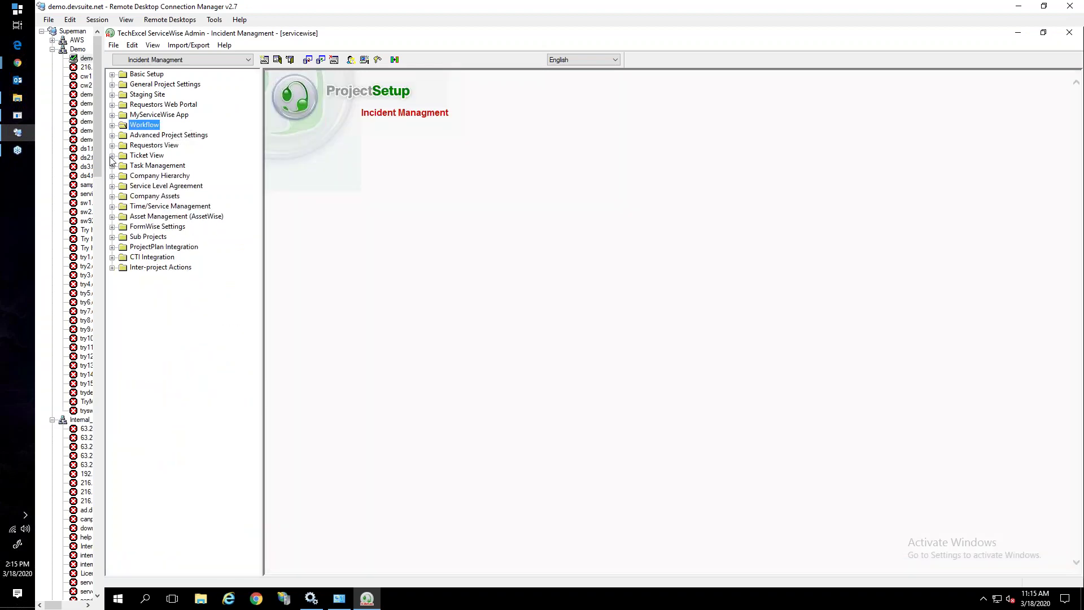
double_click(131, 187)
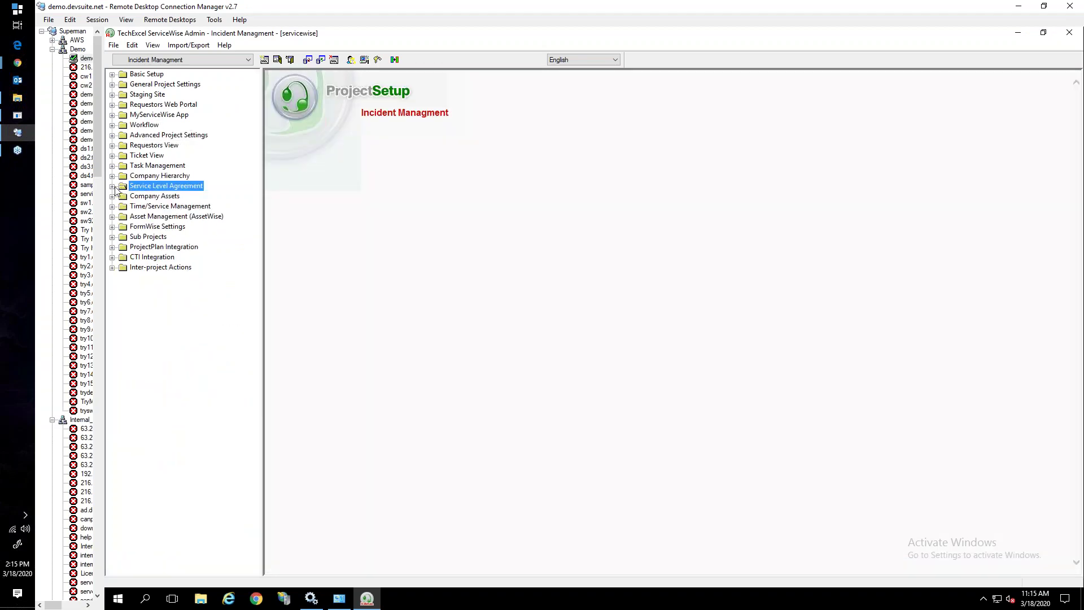
Check the Optional Features page under General Project Settings, then collapse that branch
left_click(113, 84)
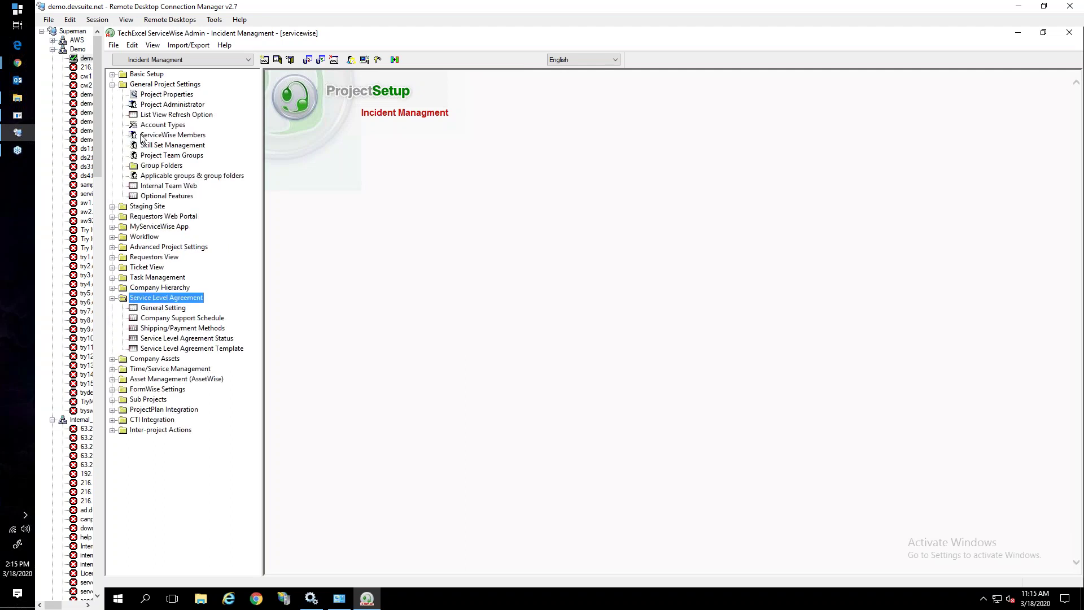
left_click(156, 197)
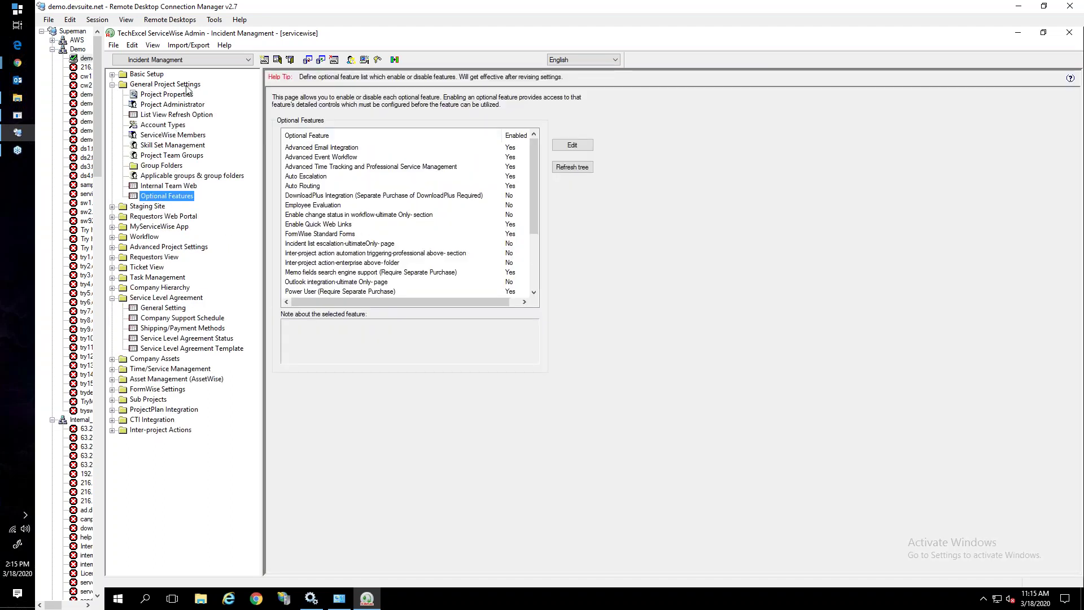
left_click_drag(534, 230, 524, 290)
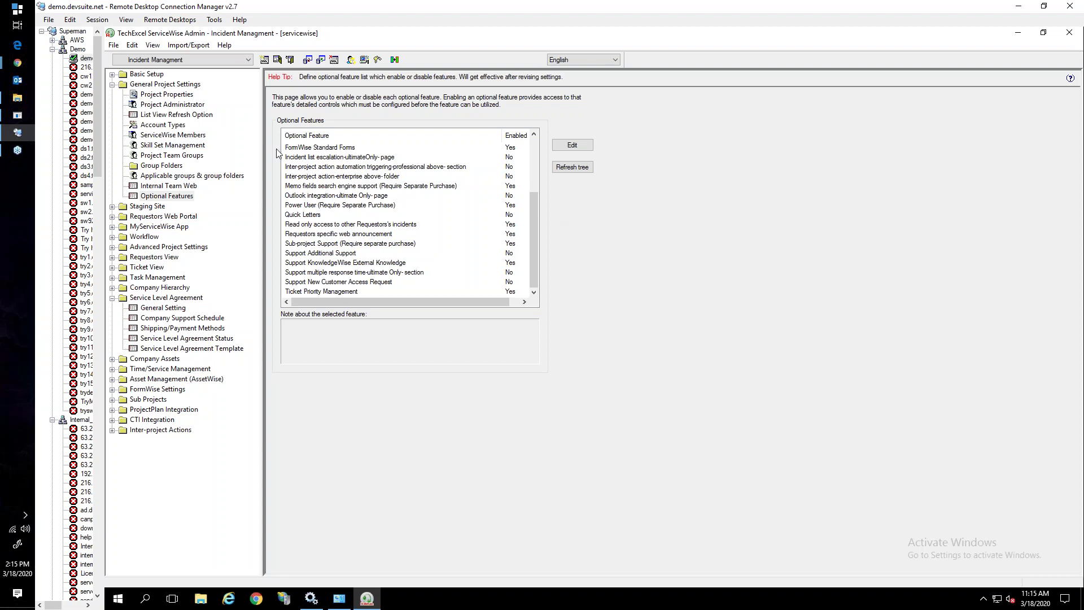
left_click(112, 84)
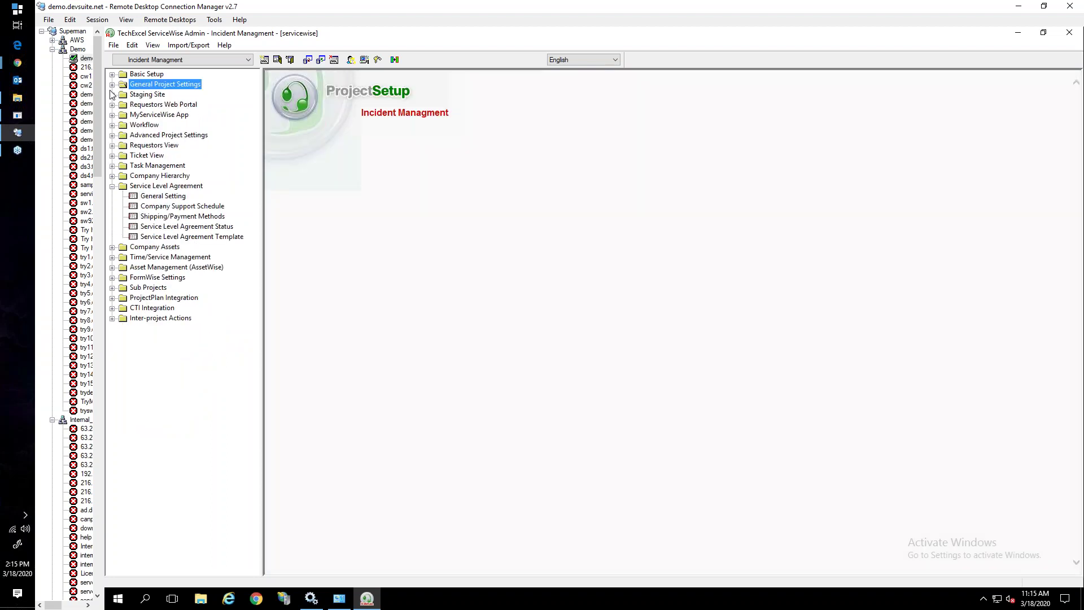
left_click(151, 186)
Open the Standard Support SLA template under Incident Managment and view its Response Time settings
left_click(154, 238)
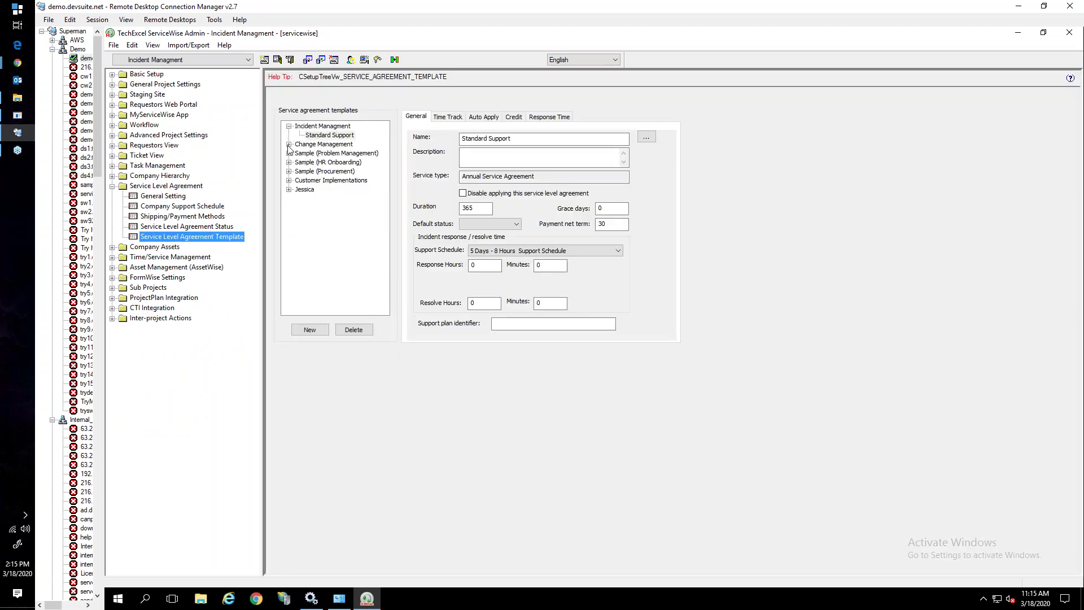
left_click(289, 146)
left_click(289, 145)
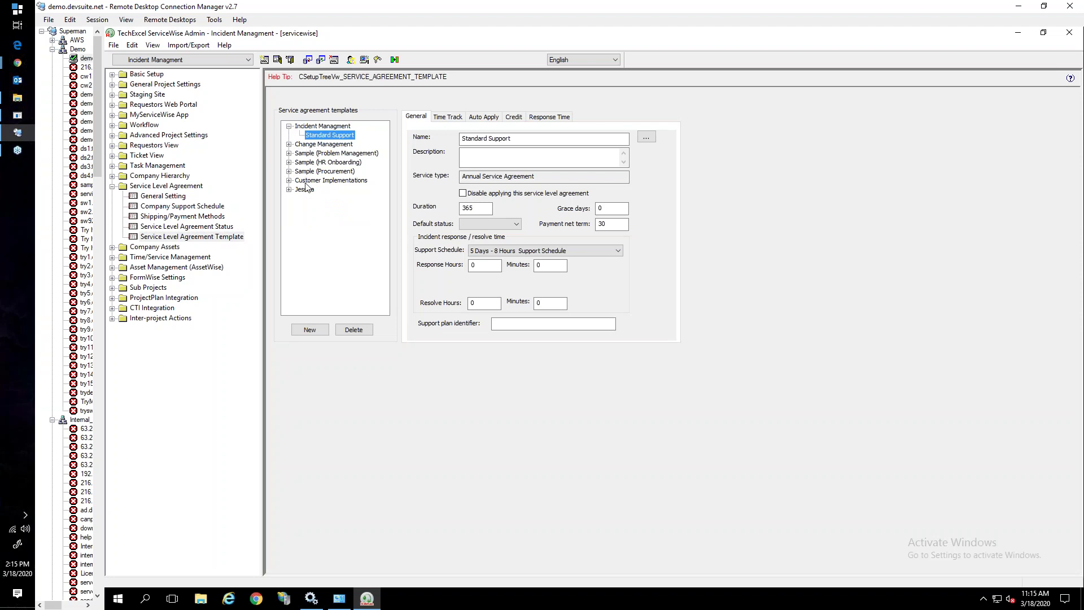
left_click(305, 128)
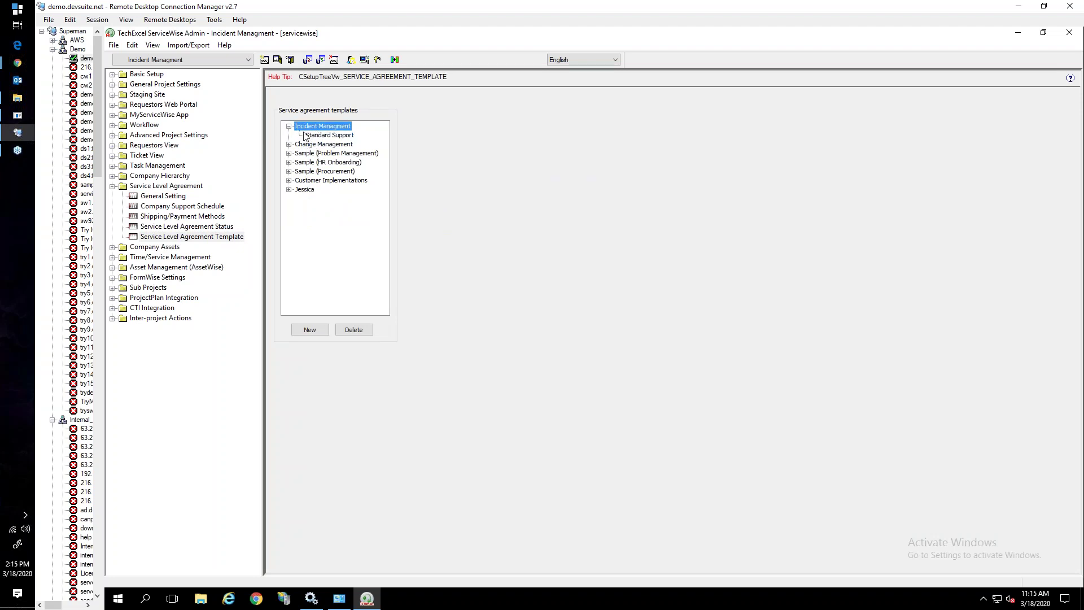
left_click(314, 137)
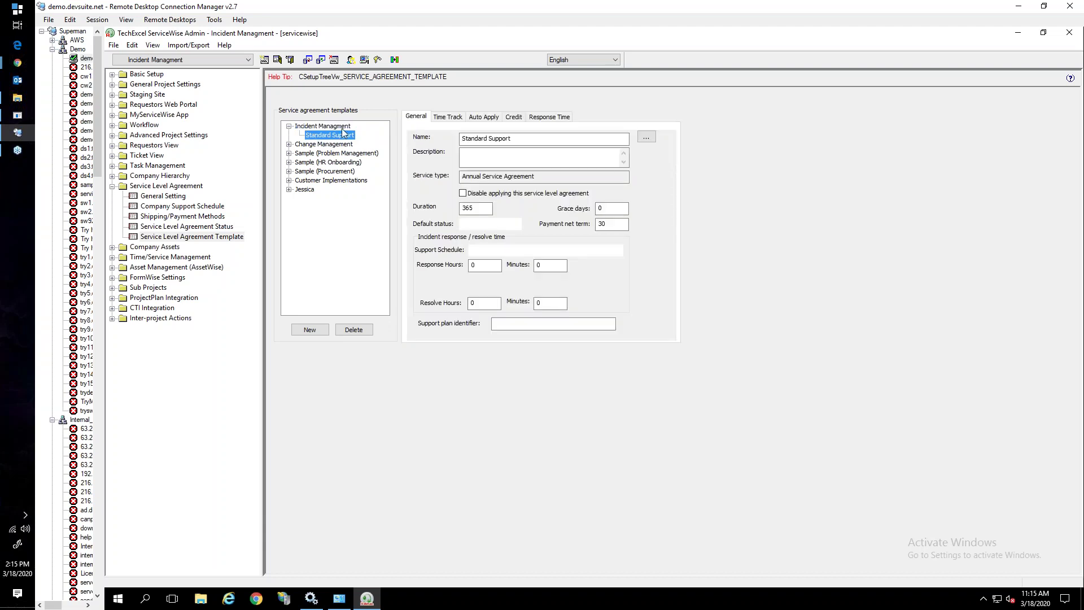
left_click(472, 208)
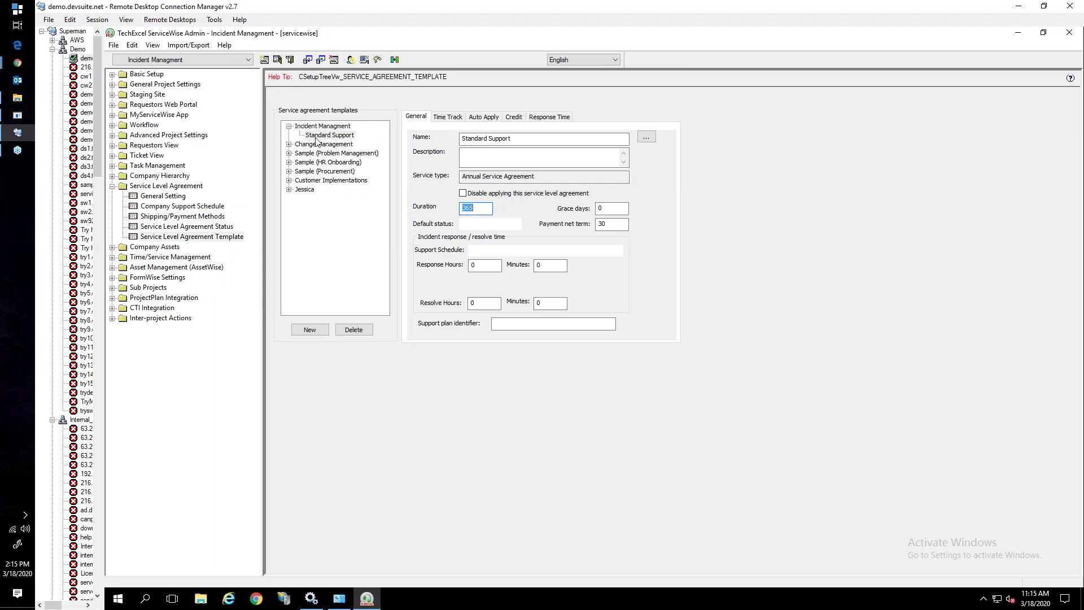
left_click(485, 119)
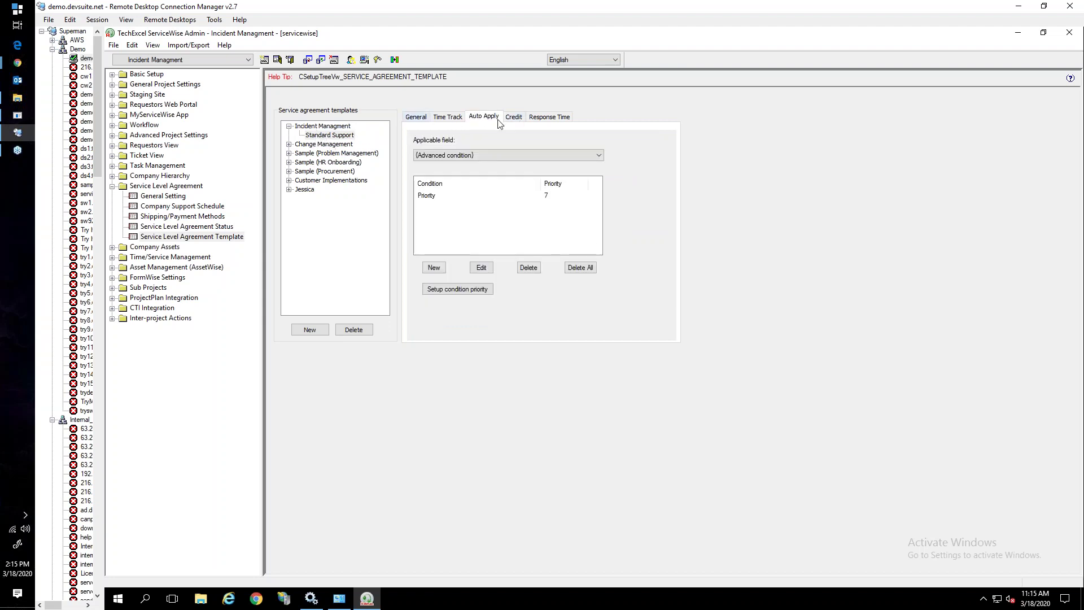
left_click(551, 120)
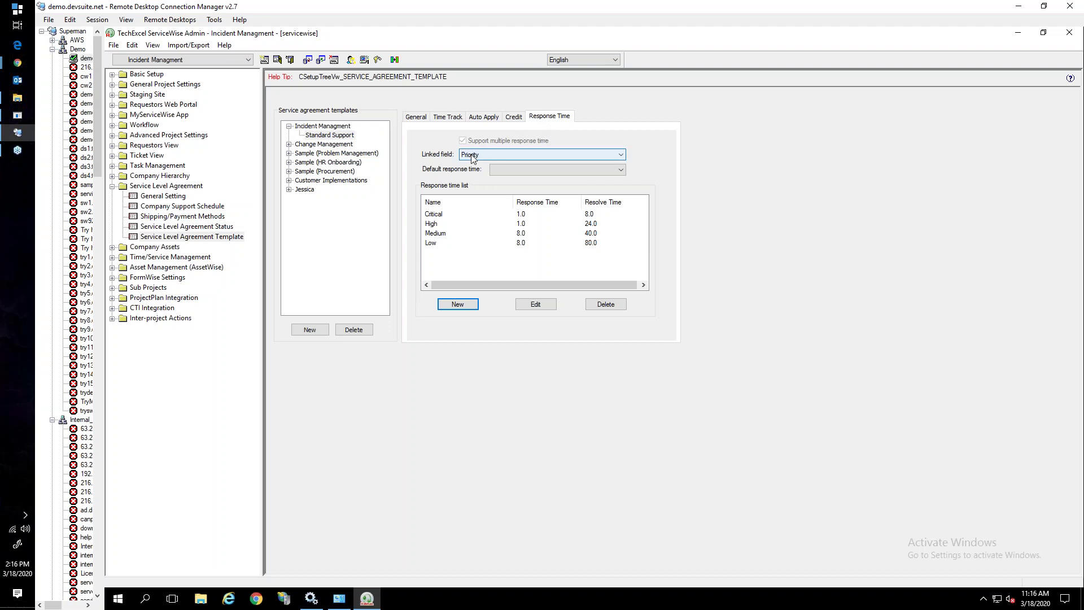
left_click(432, 214)
left_click(436, 222)
left_click(436, 231)
left_click(441, 215)
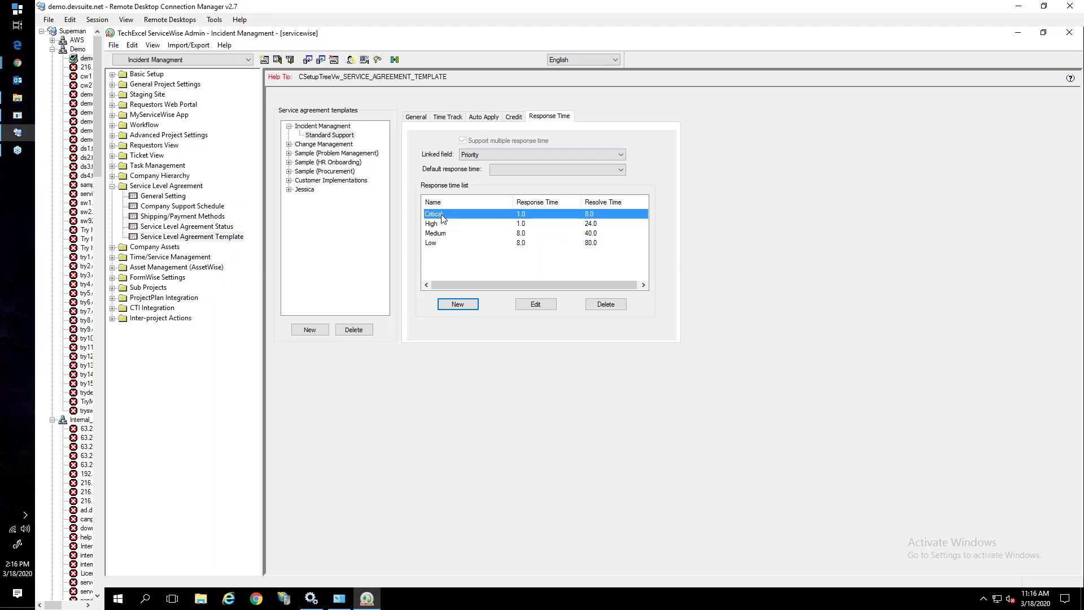
left_click(442, 225)
left_click(439, 233)
left_click(437, 242)
left_click(434, 234)
left_click(434, 243)
left_click(436, 214)
left_click(497, 244)
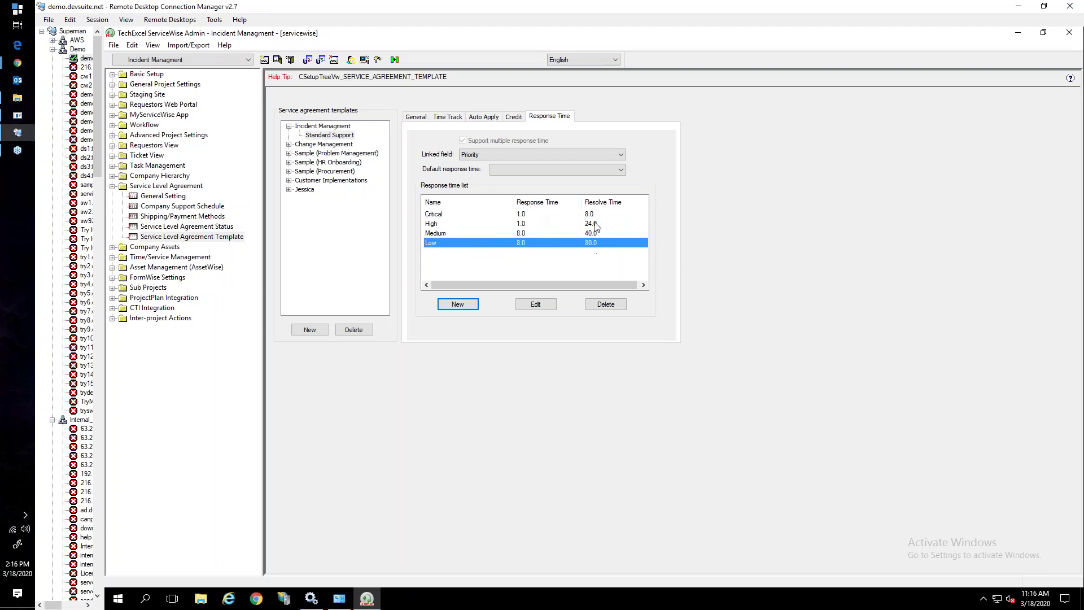
left_click(536, 303)
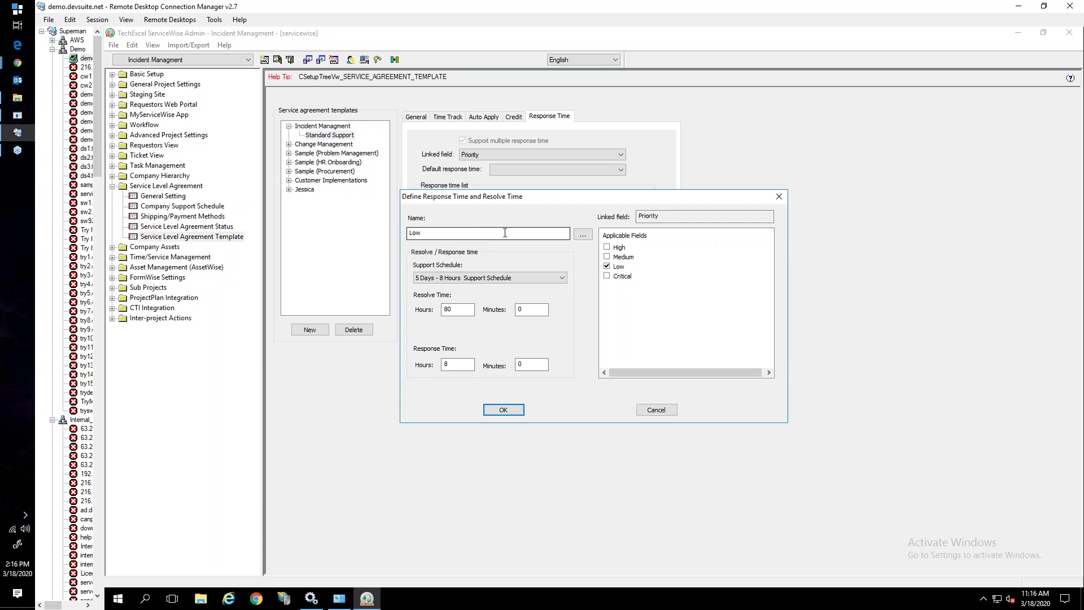
mouse_move(550, 197)
left_mouse_down()
mouse_move(562, 314)
mouse_move(558, 196)
mouse_move(542, 209)
left_mouse_up()
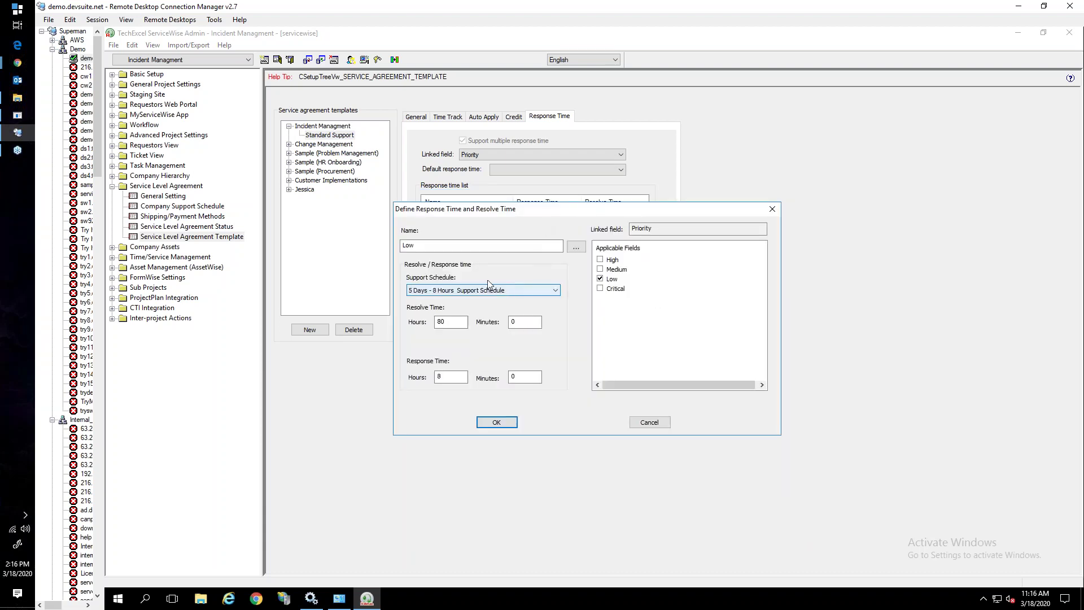
double_click(423, 240)
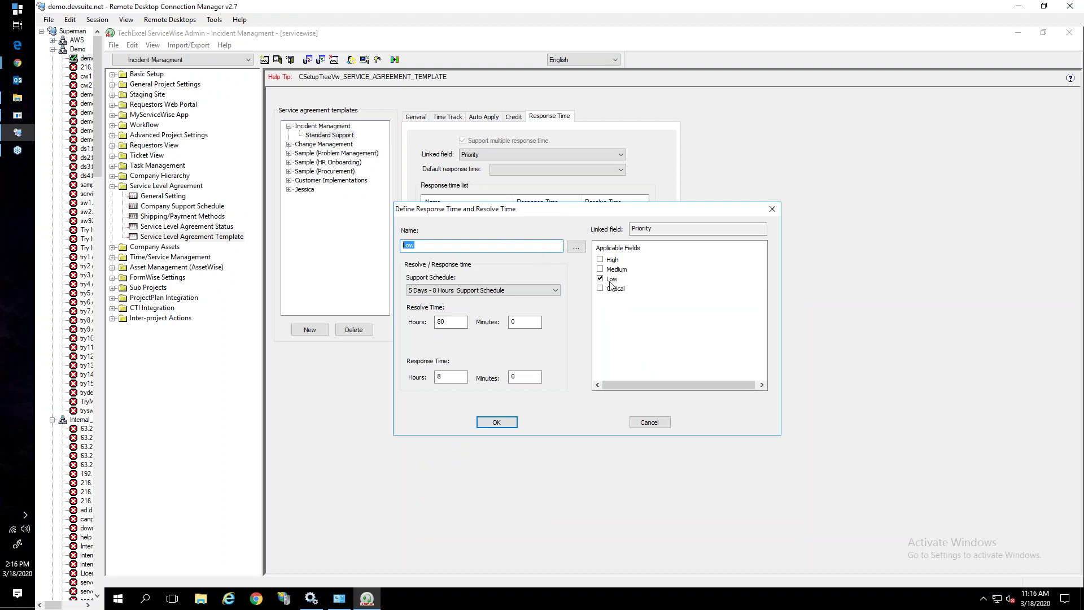
left_click(466, 291)
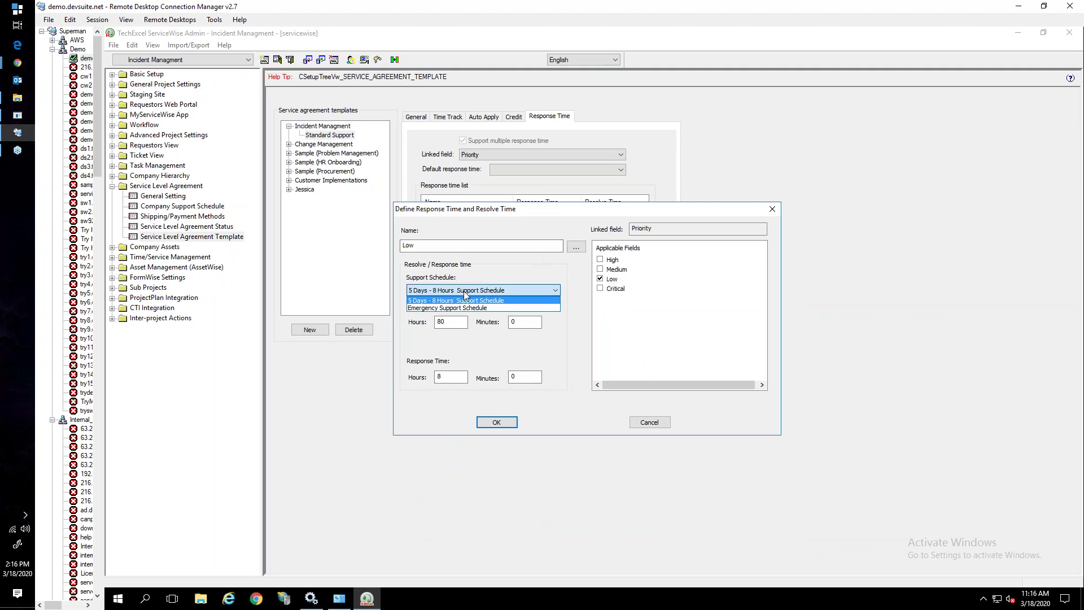
left_click(464, 292)
left_click(432, 291)
left_click(442, 293)
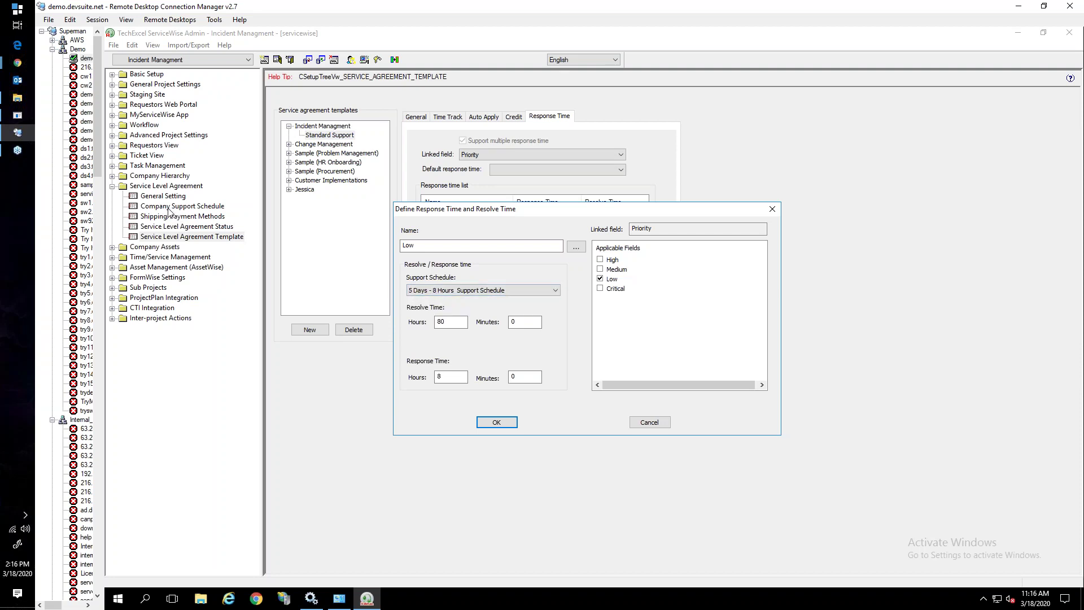
left_click(419, 291)
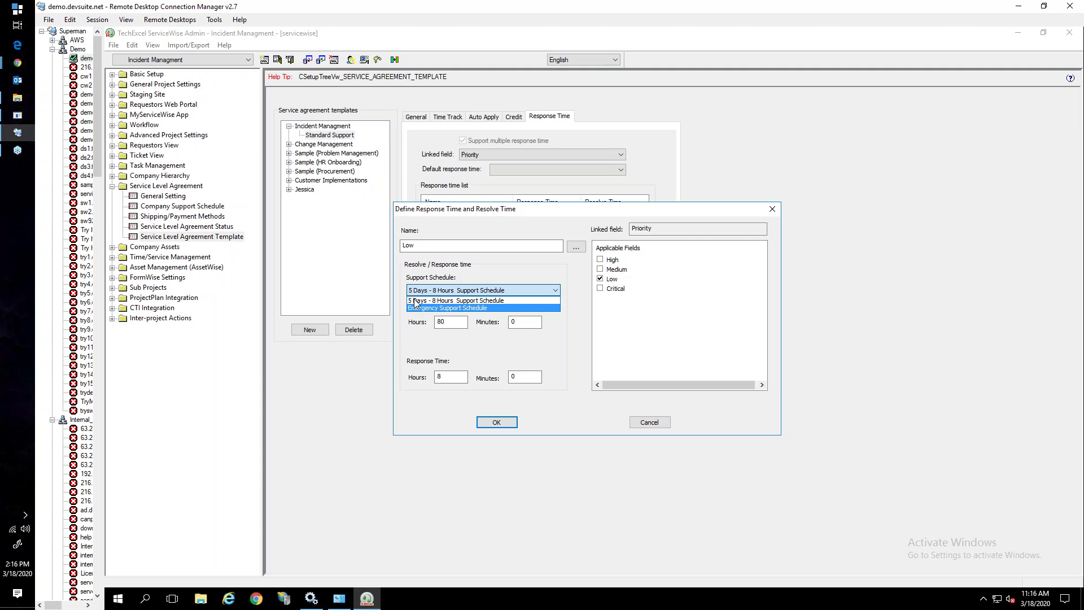
left_click(426, 281)
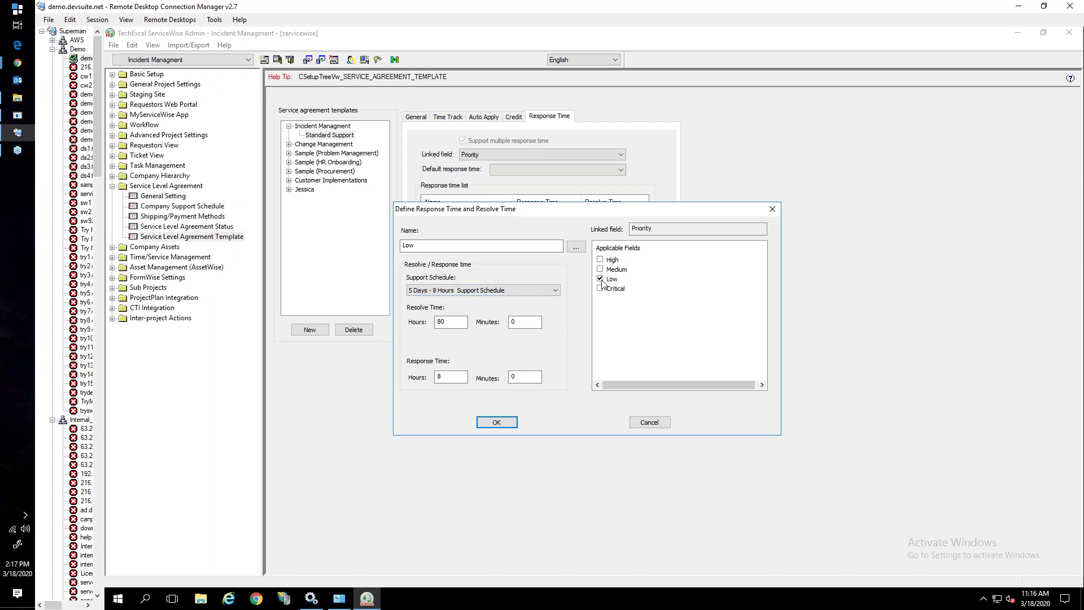
left_click(447, 321)
left_click(441, 376)
Cancel the response-time editor, view Standard Support's priority-7 Priority auto-apply rule, and check ticket 1736's response choices
left_click(648, 425)
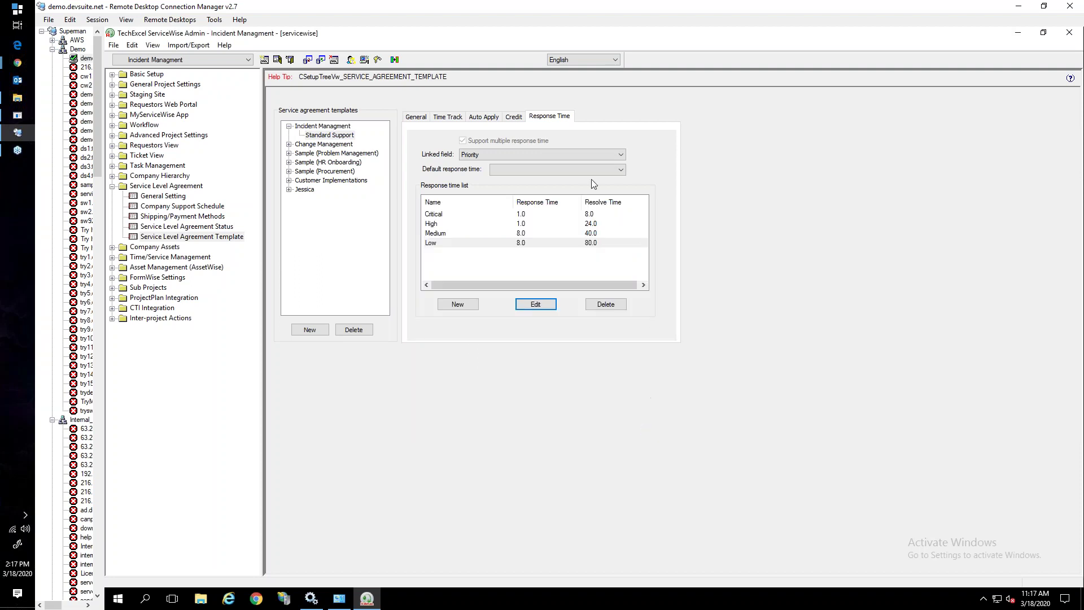
left_click(487, 119)
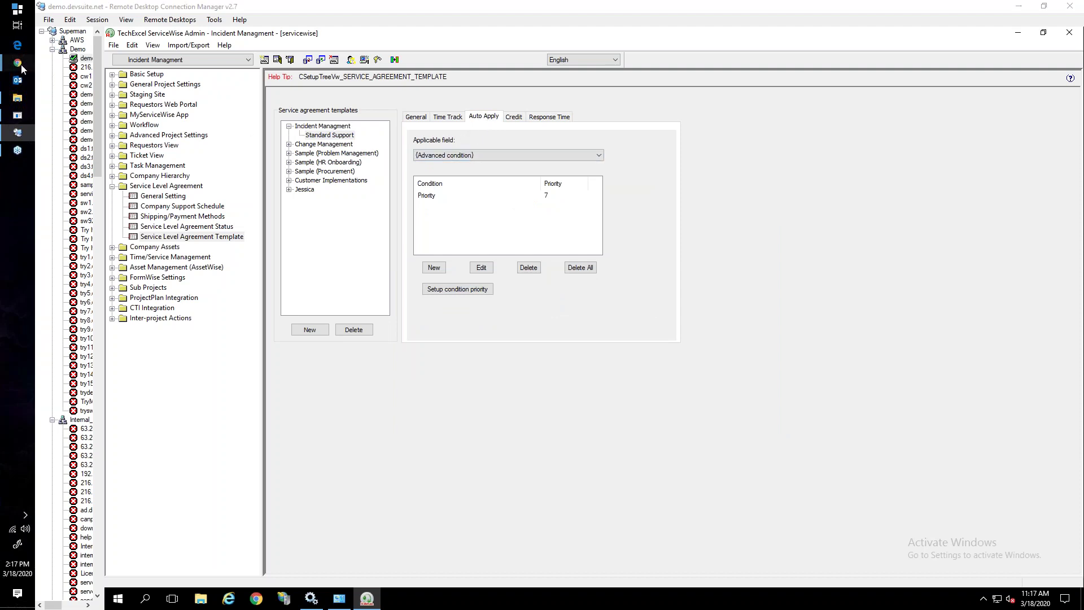
mouse_move(18, 63)
left_click(72, 70)
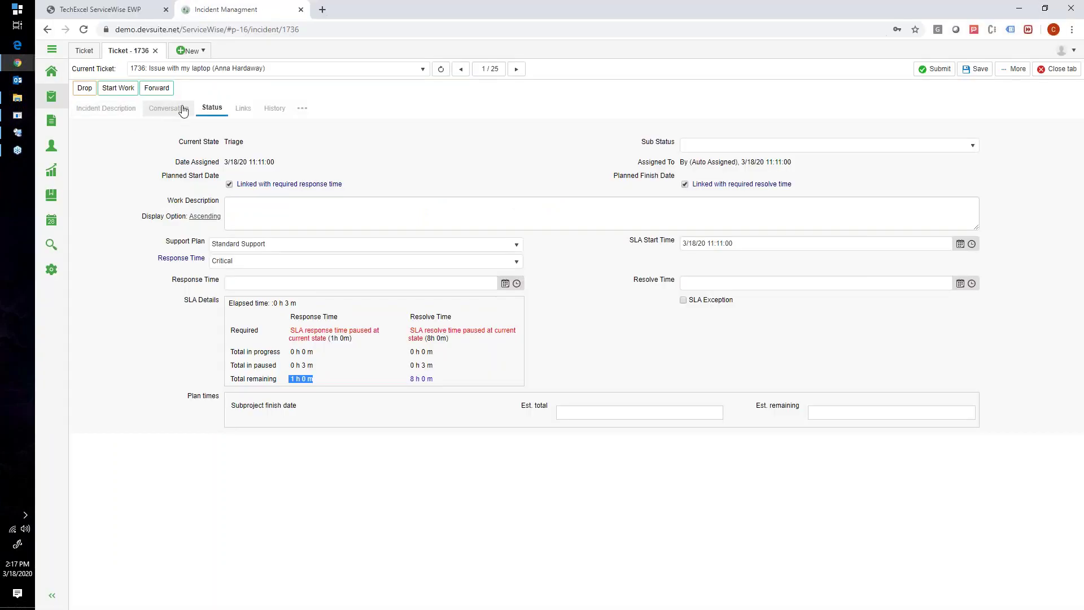
left_click(226, 260)
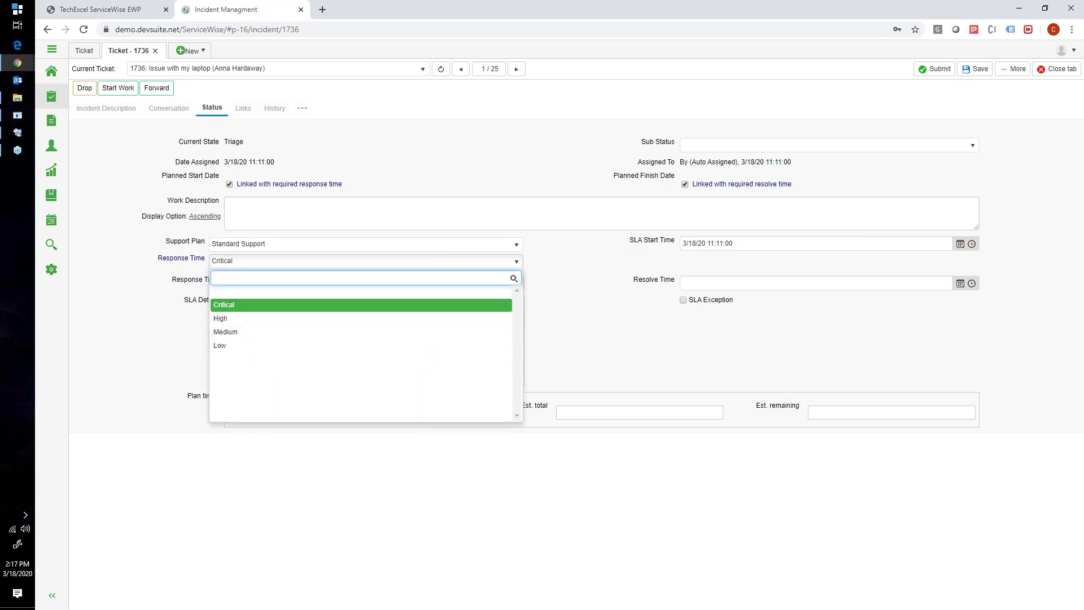
left_click(22, 137)
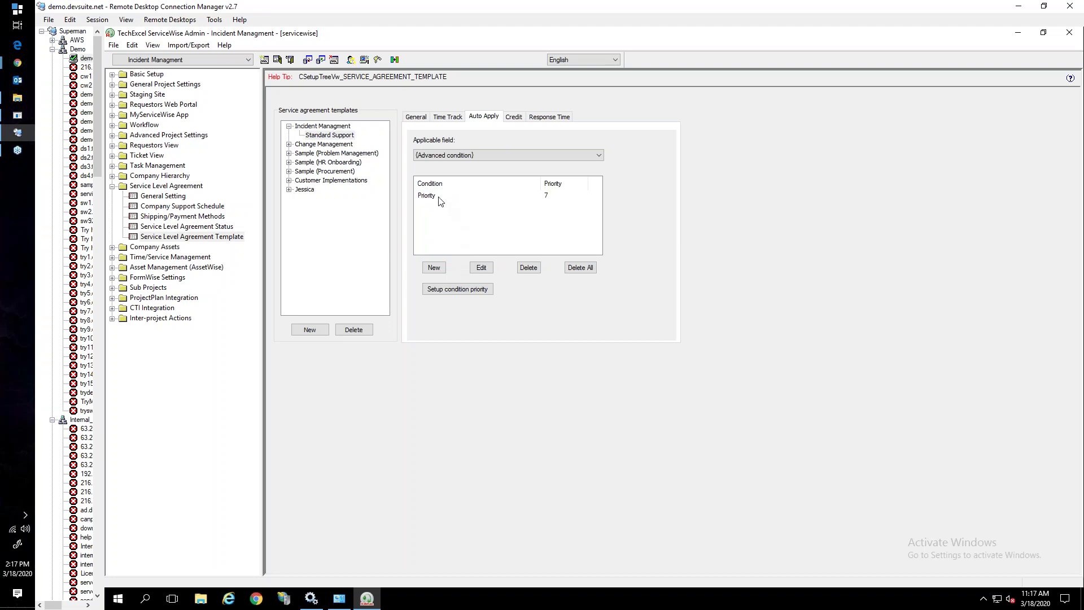
left_click(427, 196)
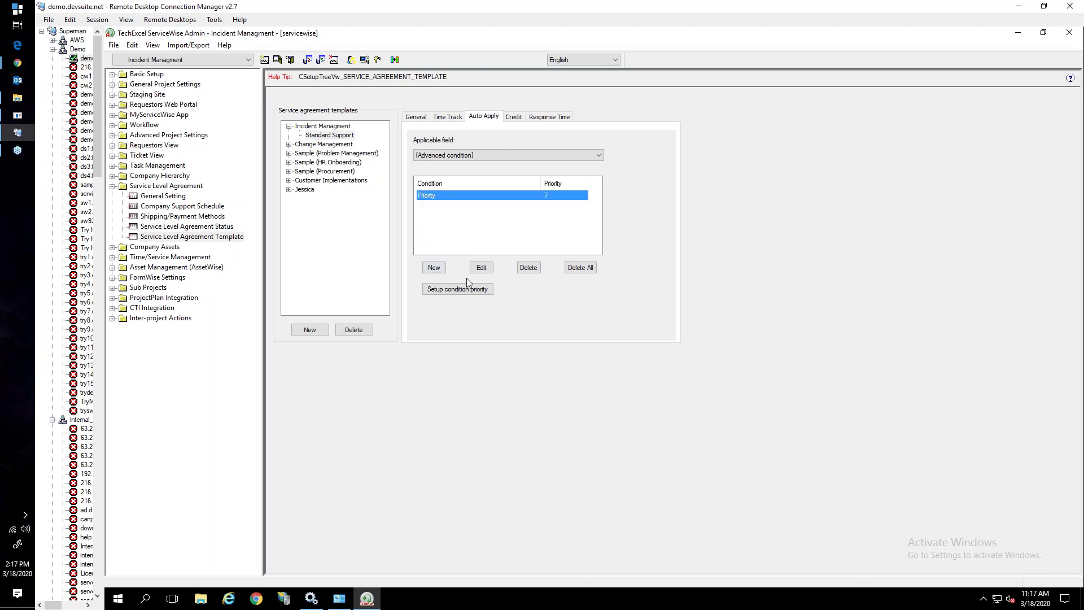
left_click(435, 269)
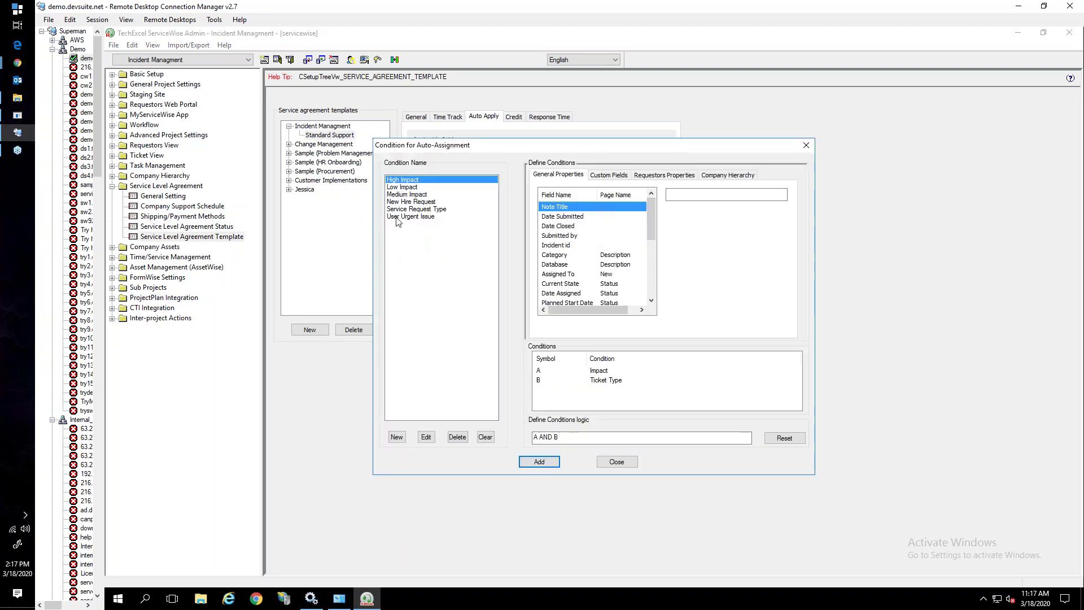
left_click(397, 437)
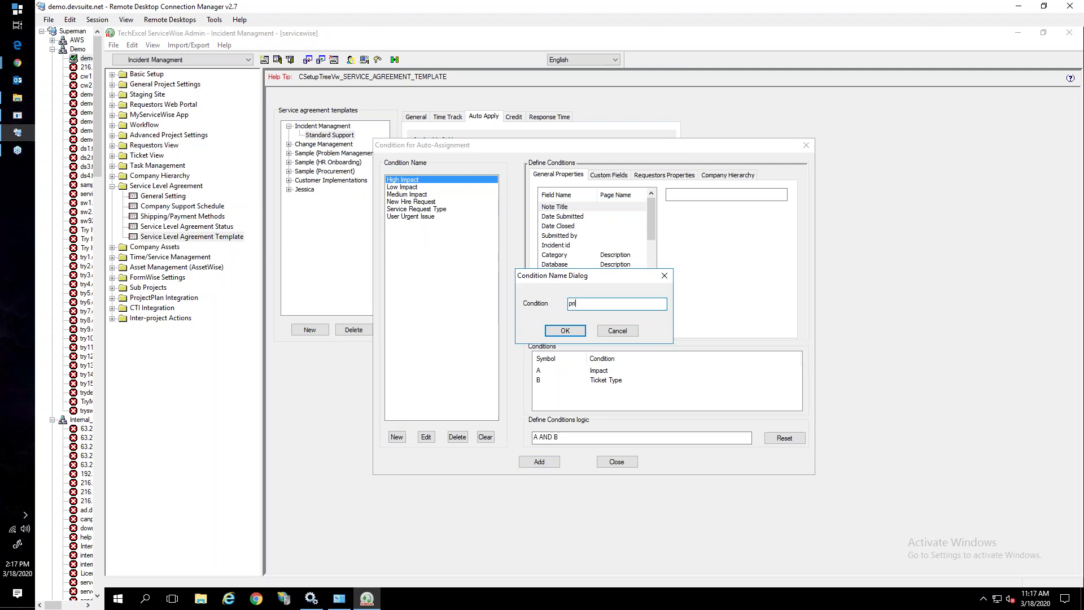
type("priority-test")
key("Return")
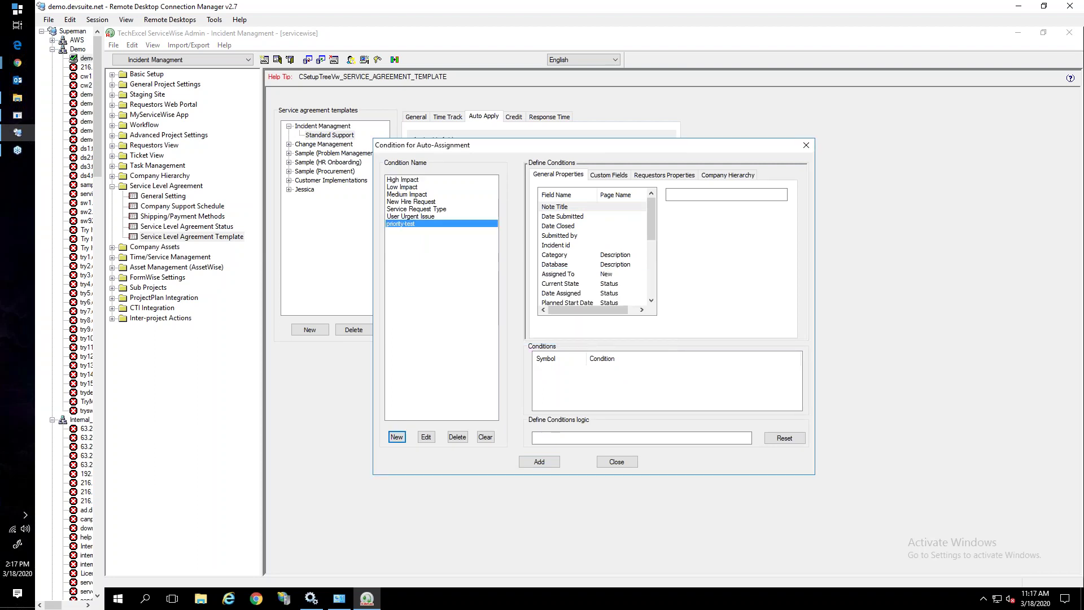
left_click(609, 174)
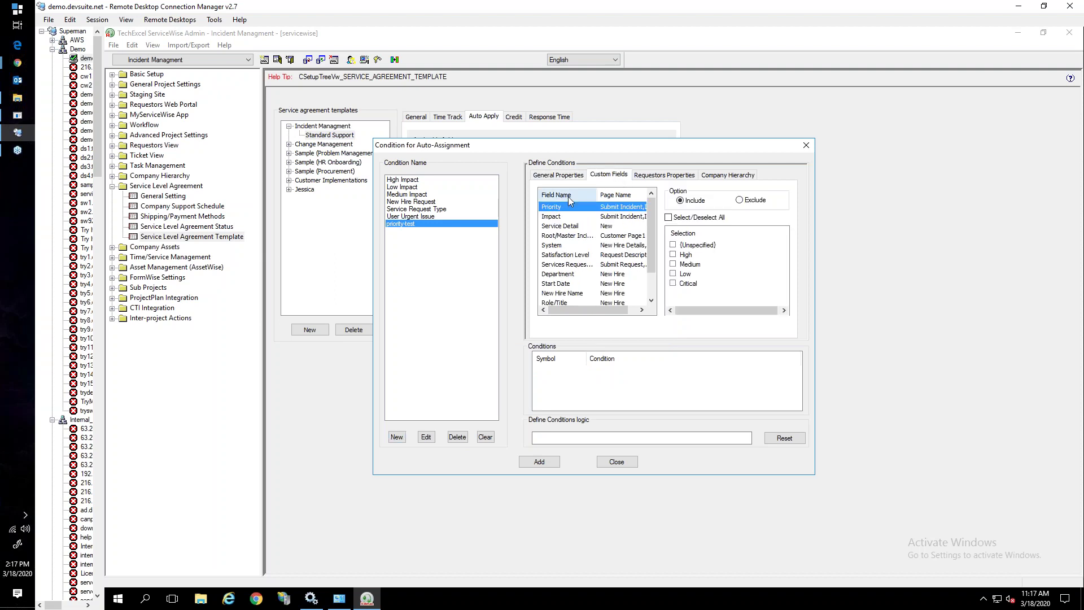
left_click(674, 255)
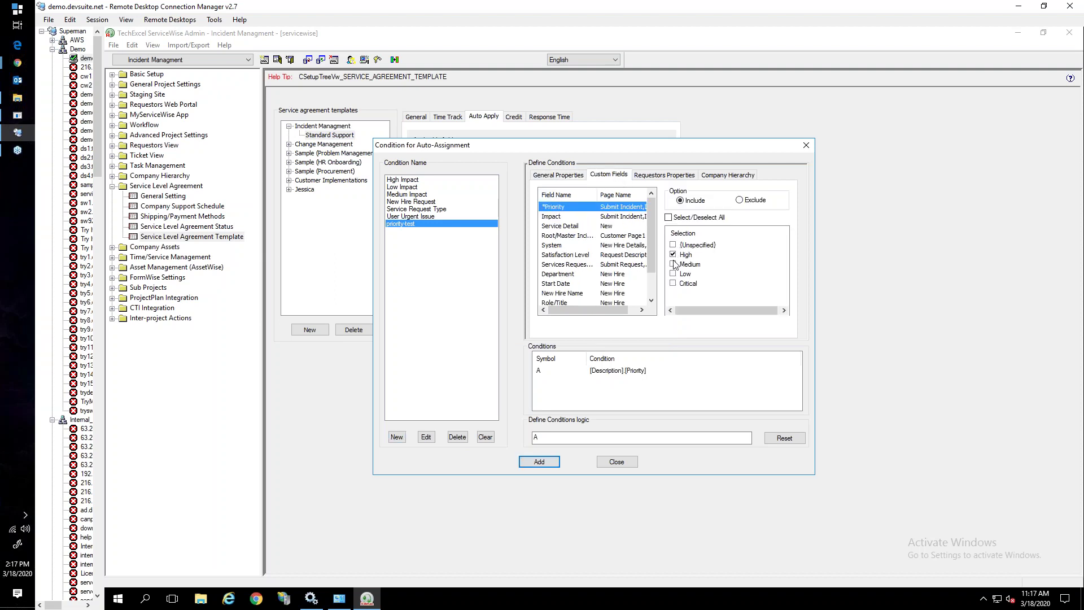
left_click(674, 274)
left_click(603, 464)
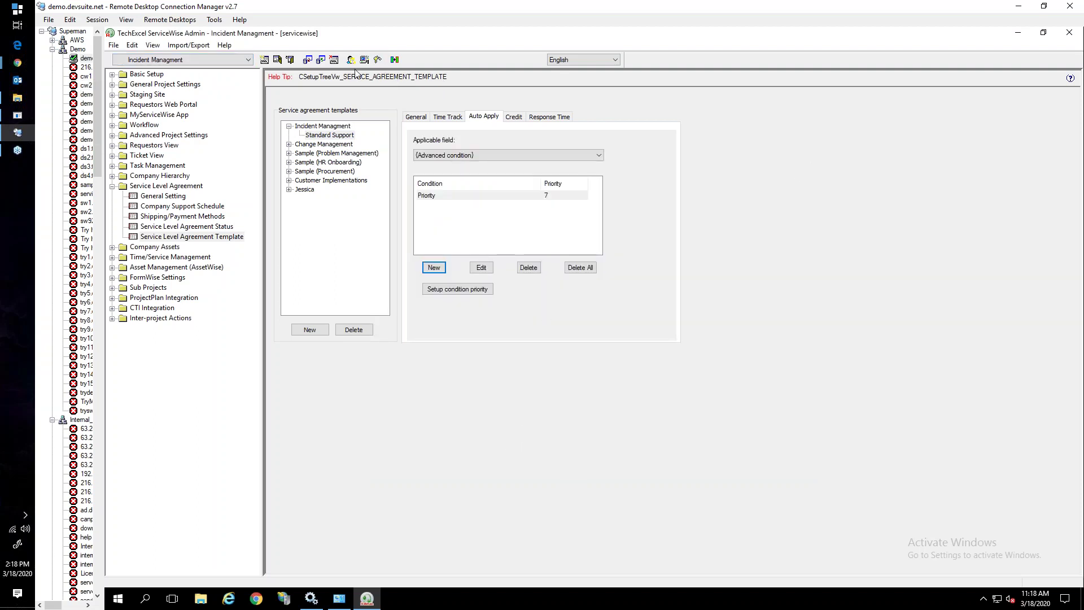
mouse_move(18, 63)
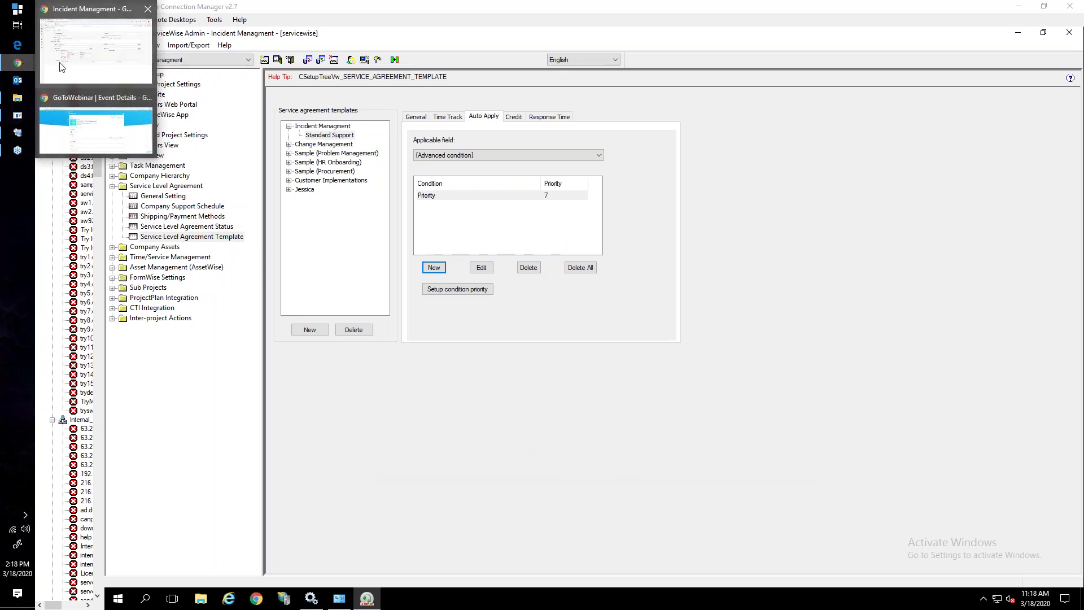
Close ticket 1736 and open Customize List View for the ticket list
left_click(64, 66)
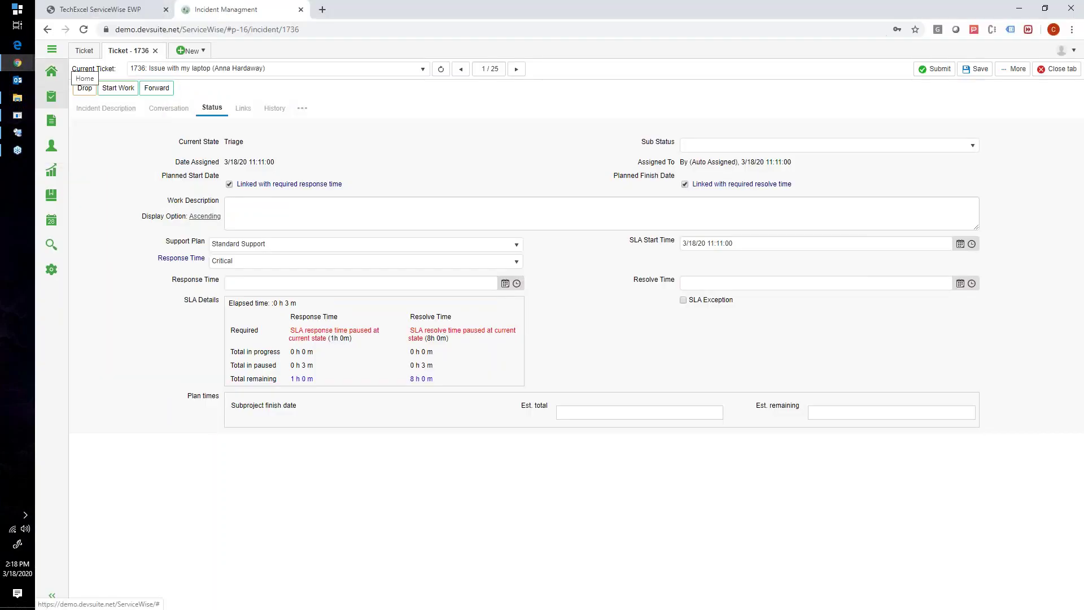
left_click(156, 50)
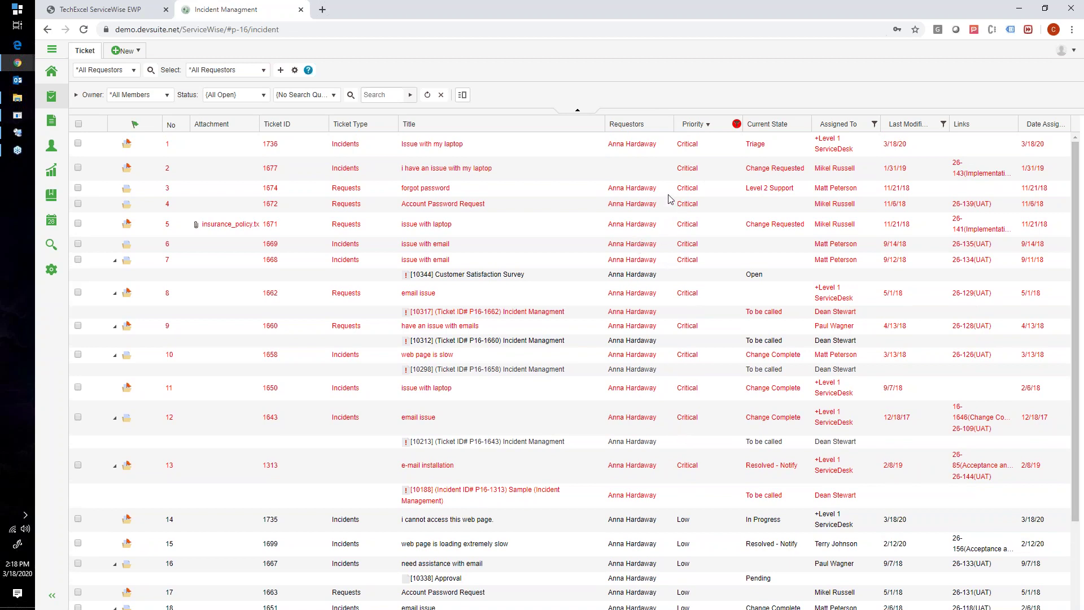
left_click(295, 72)
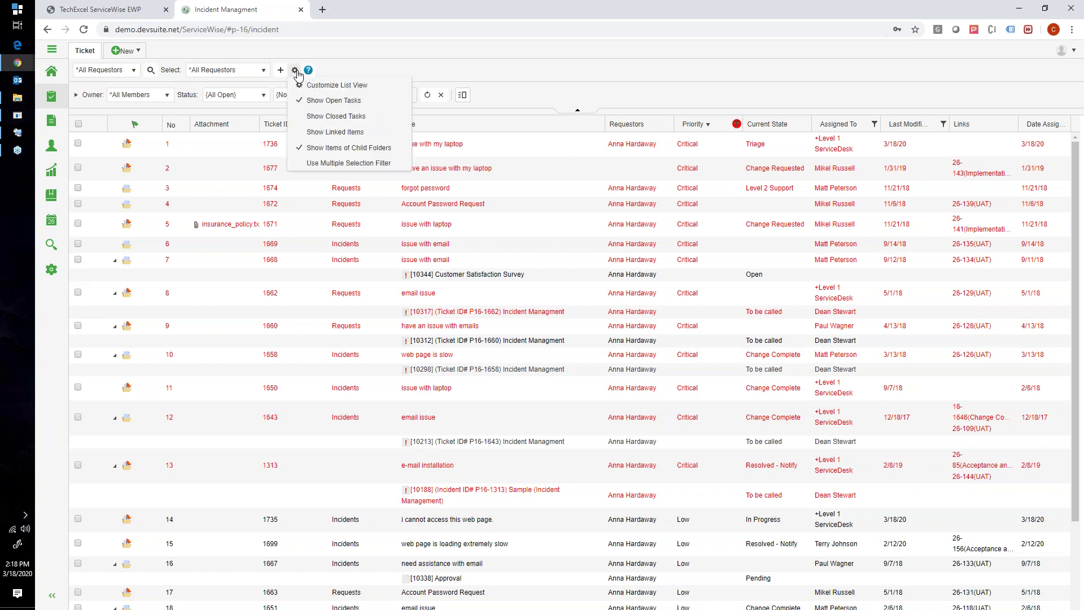
left_click(333, 85)
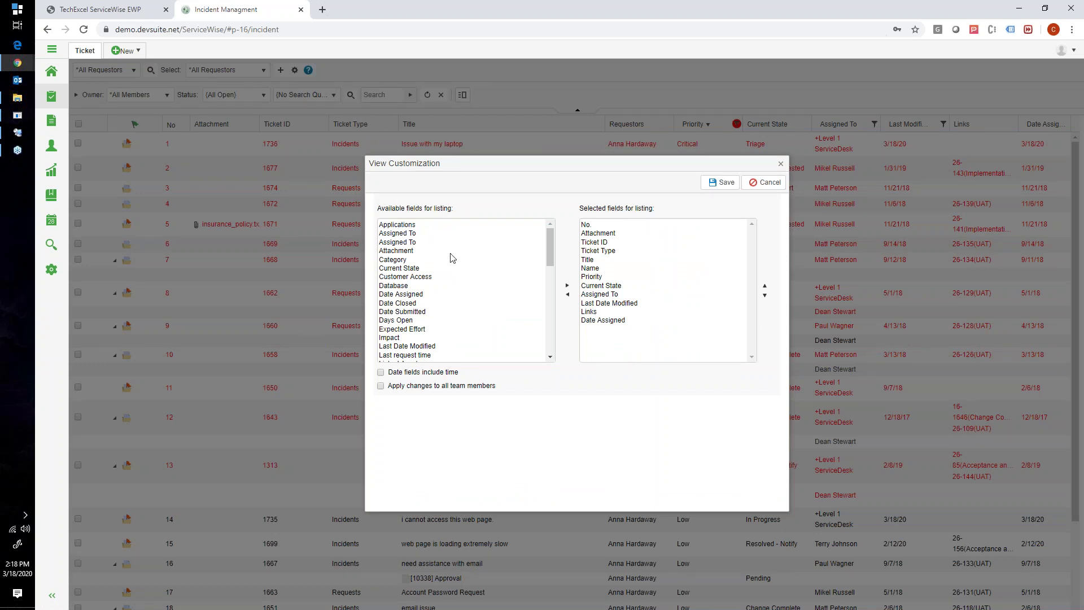
scroll(497, 263, "down", 5)
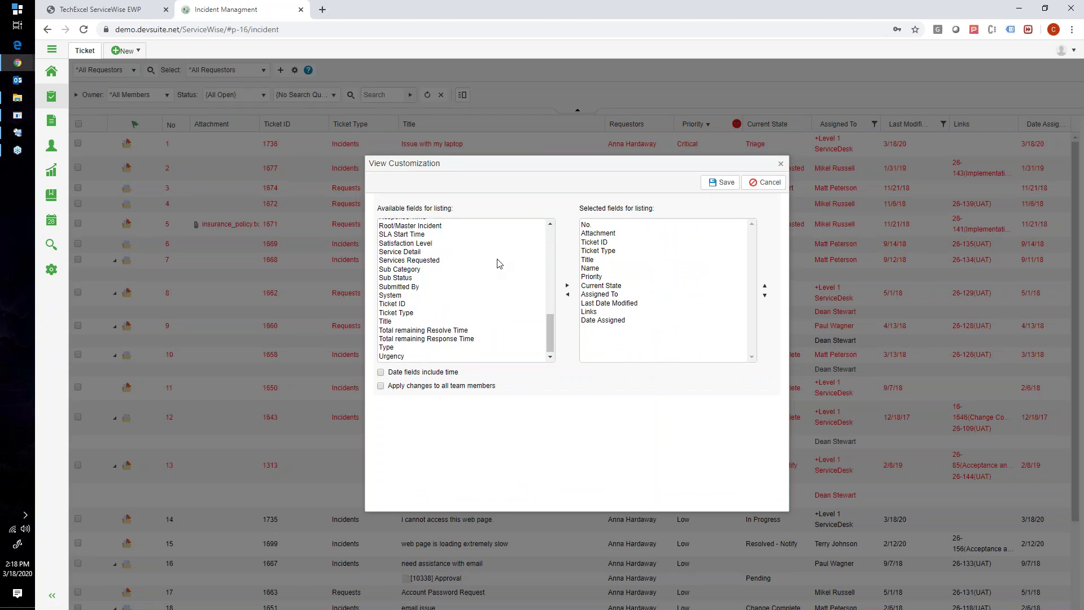
scroll(497, 262, "up", 2)
scroll(491, 257, "down", 3)
scroll(425, 252, "up", 3)
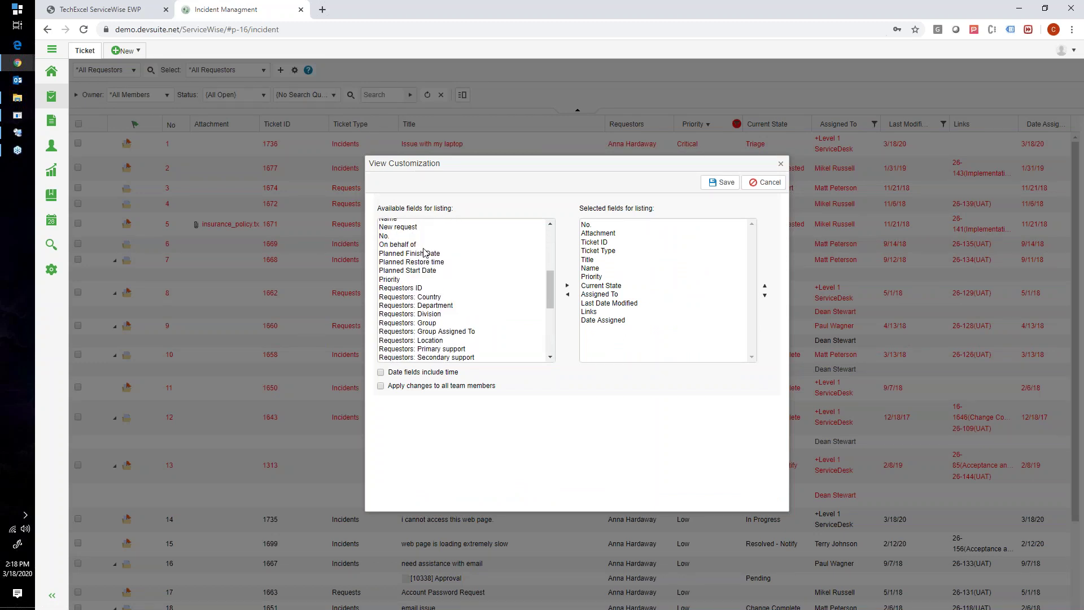
scroll(425, 252, "down", 5)
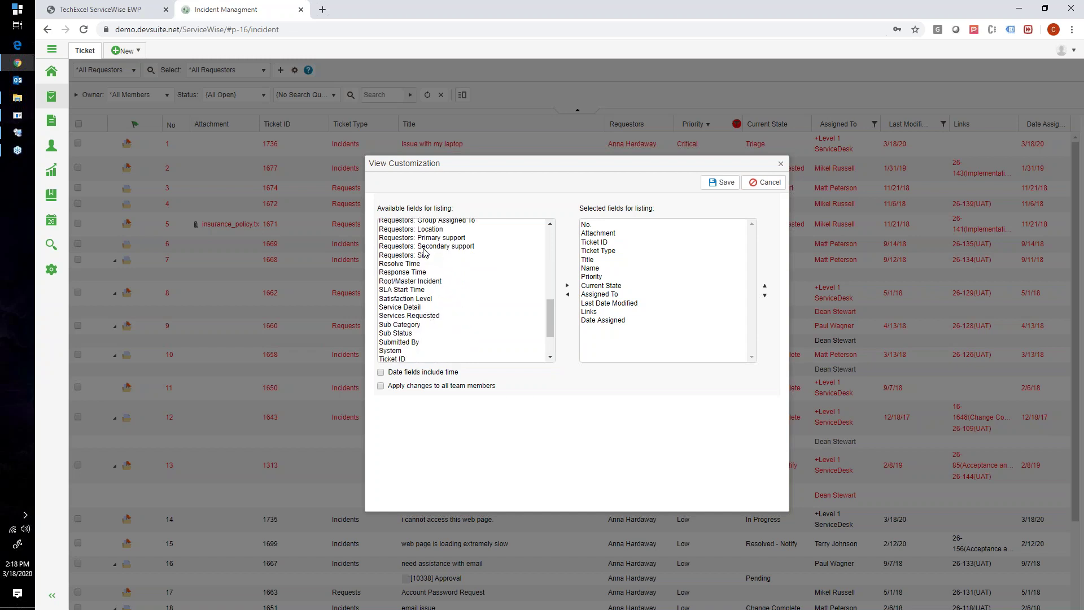
Add Total remaining Resolve Time and Total remaining Response Time to the list columns
left_click(422, 330)
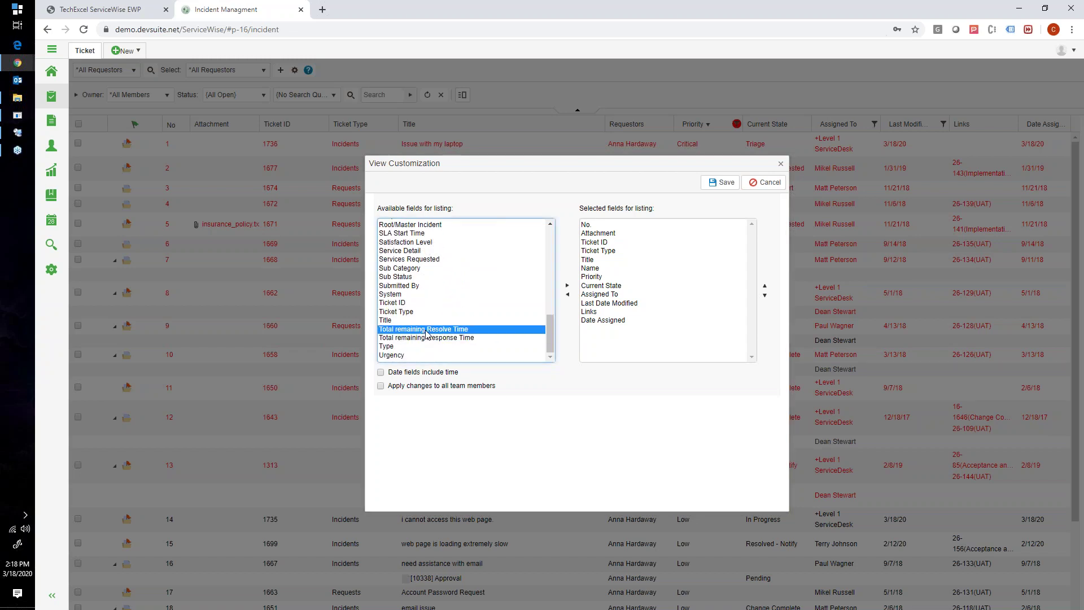
left_click(568, 286)
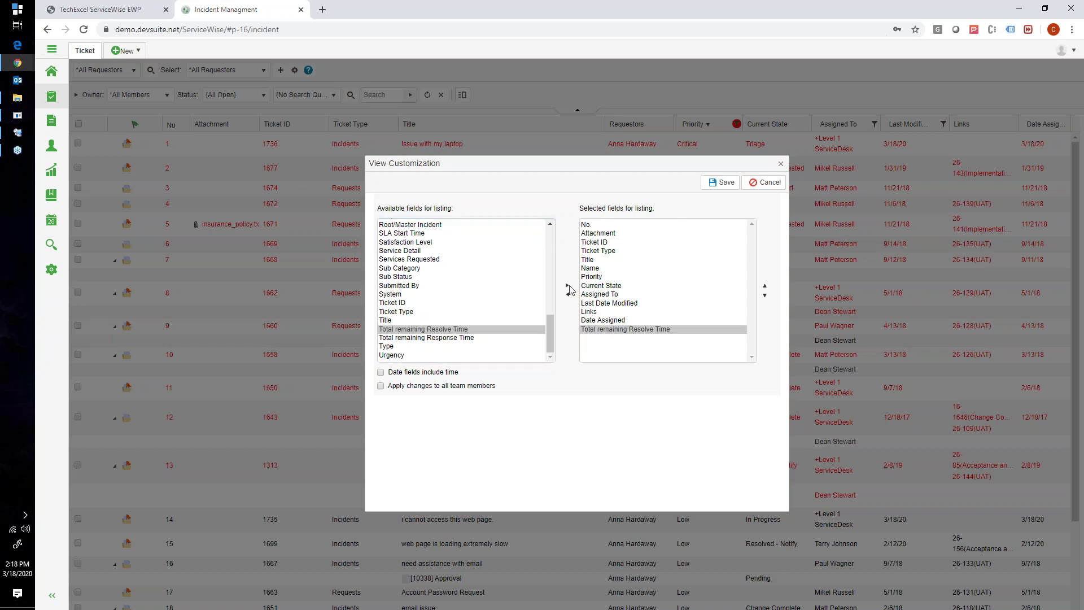
left_click(475, 338)
left_click(568, 286)
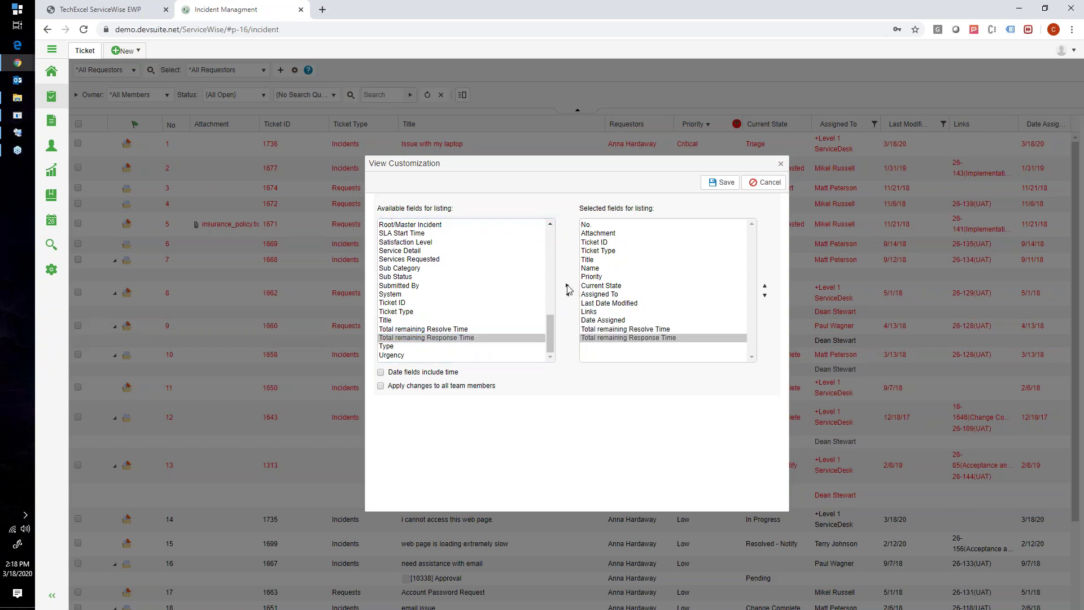
Move both remaining-time columns up to sit right after Title, then save the layout
left_click(632, 330)
left_click(765, 285)
left_click(765, 285)
left_click(765, 286)
left_click(765, 286)
left_click(665, 339)
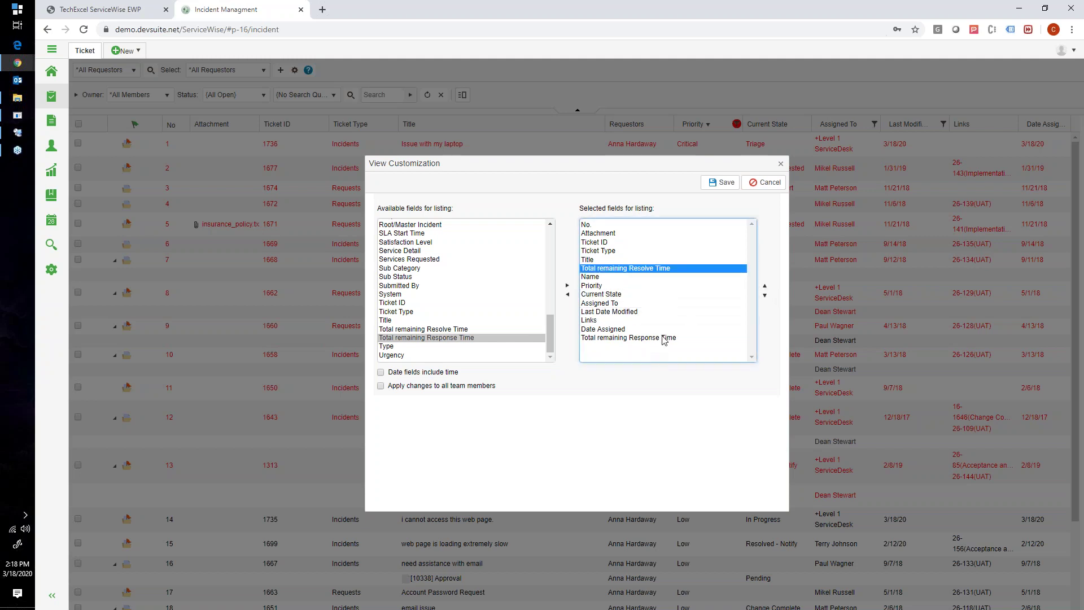
left_click(766, 287)
left_click(765, 286)
left_click(764, 286)
left_click(765, 286)
left_click(765, 286)
left_click(764, 286)
left_click(765, 286)
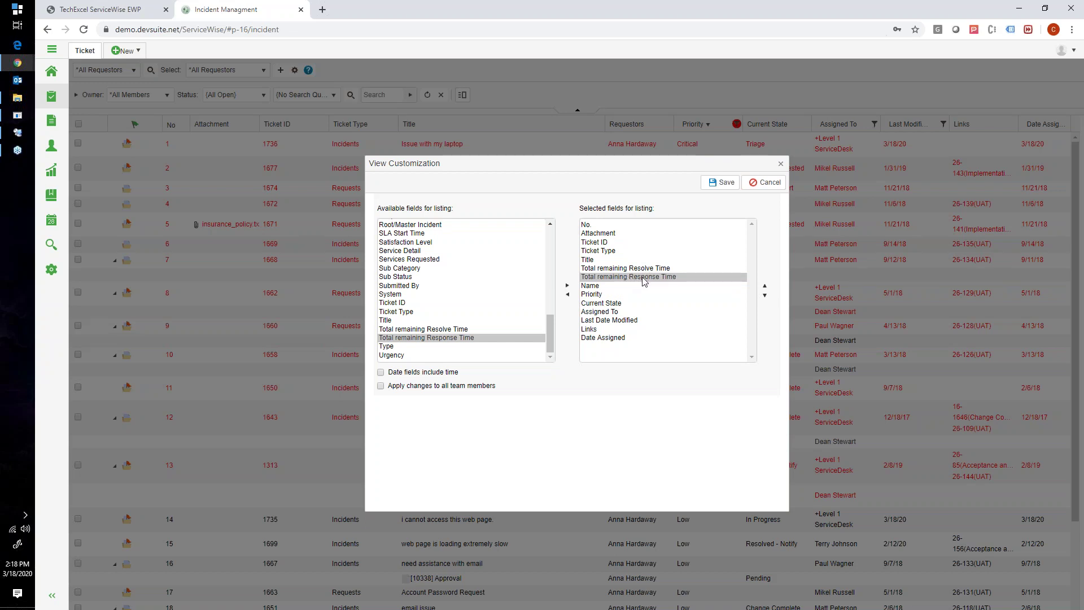
left_click(722, 181)
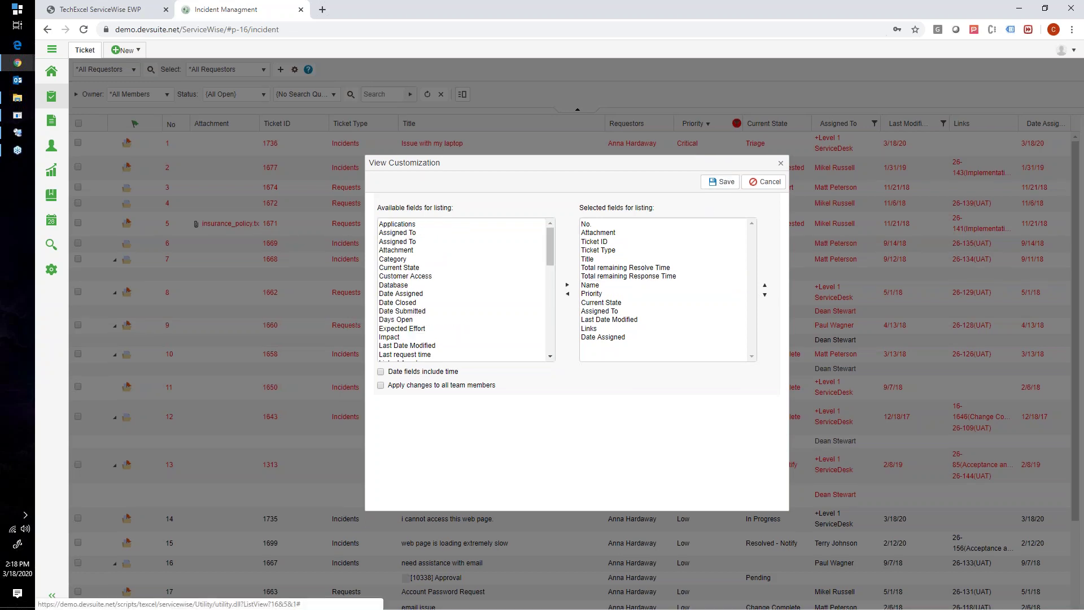
Widen both remaining-time columns, sort by remaining resolve time, then sort the list by Ticket ID
left_click(781, 163)
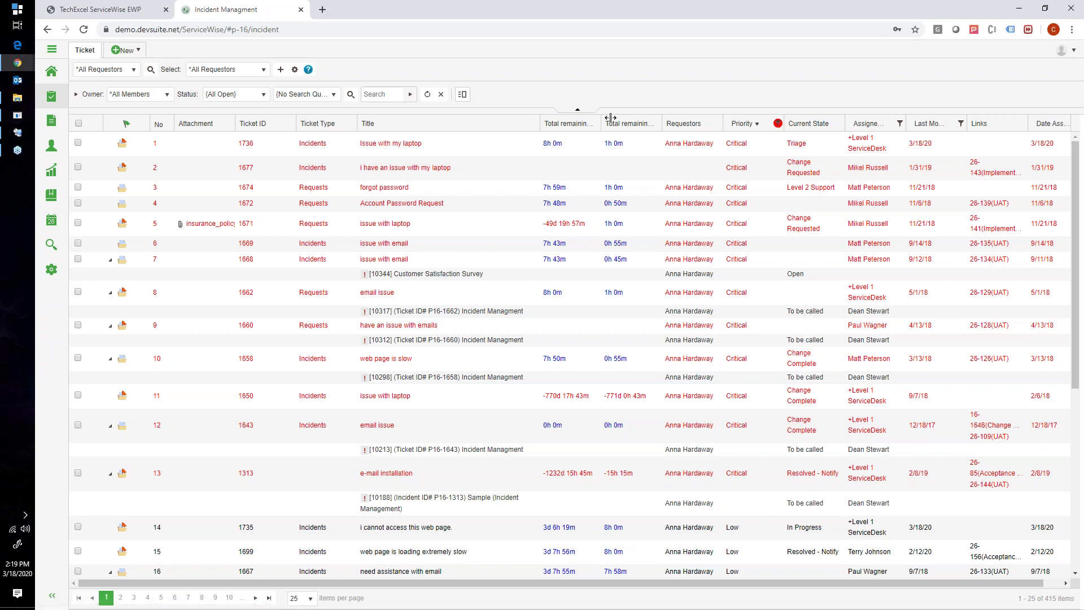
left_click_drag(604, 118, 643, 125)
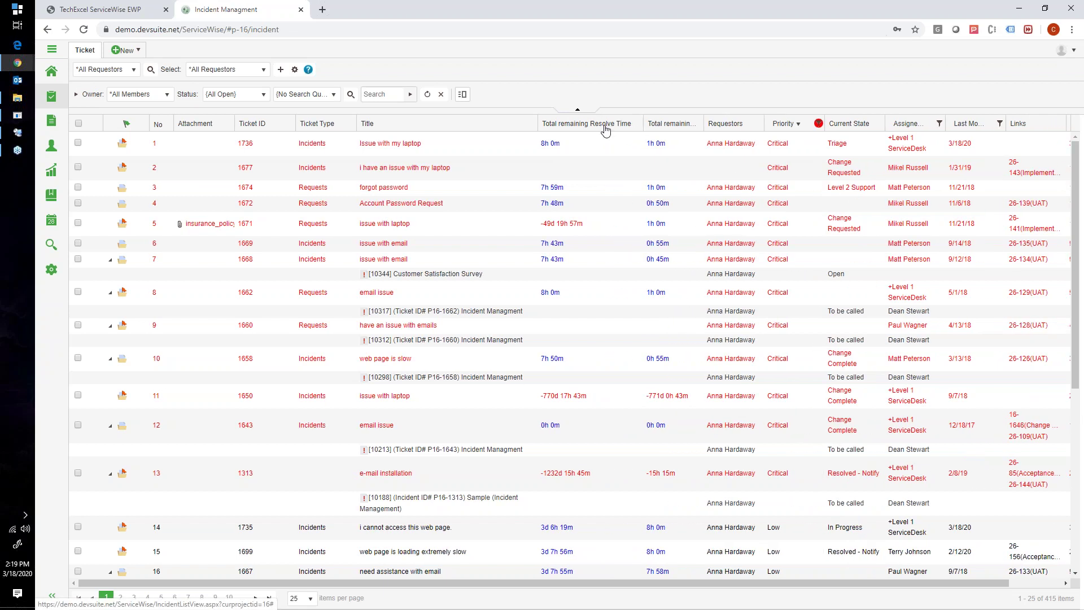
left_click(604, 126)
left_click(605, 128)
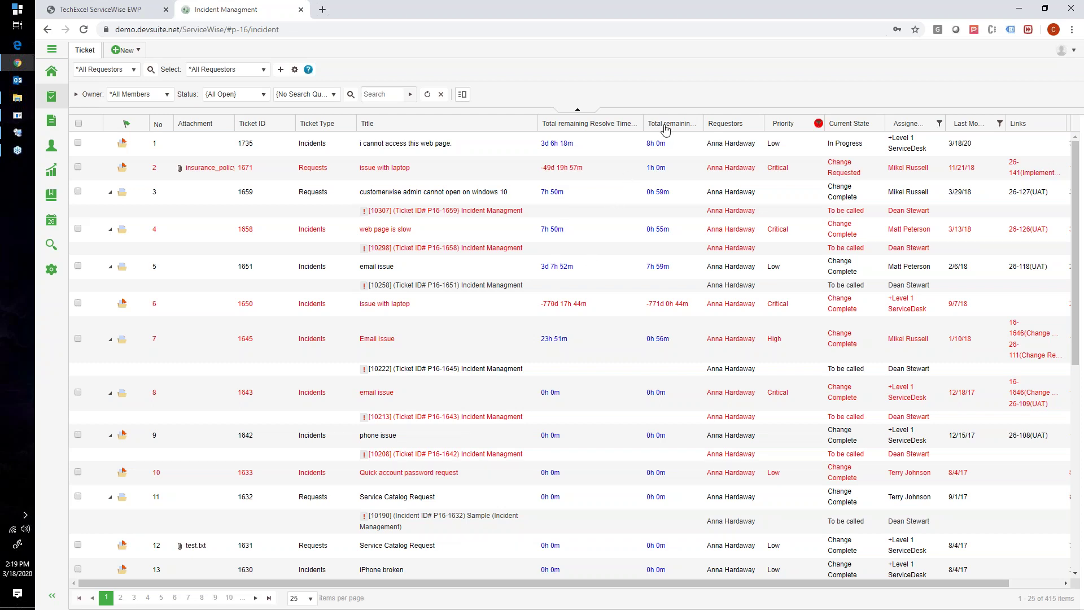
left_click_drag(703, 121, 766, 122)
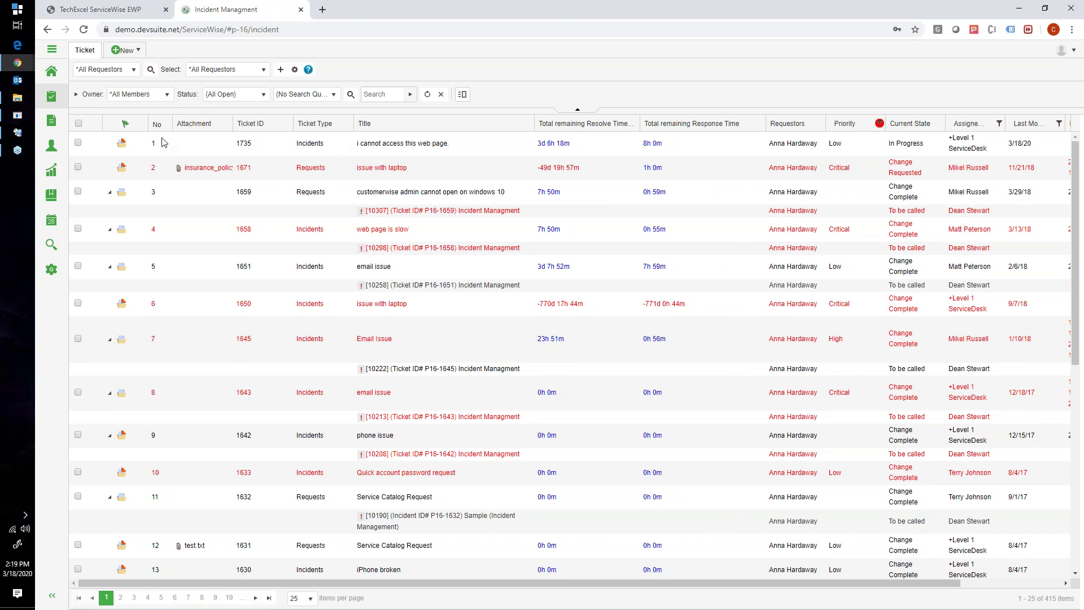
left_click(260, 124)
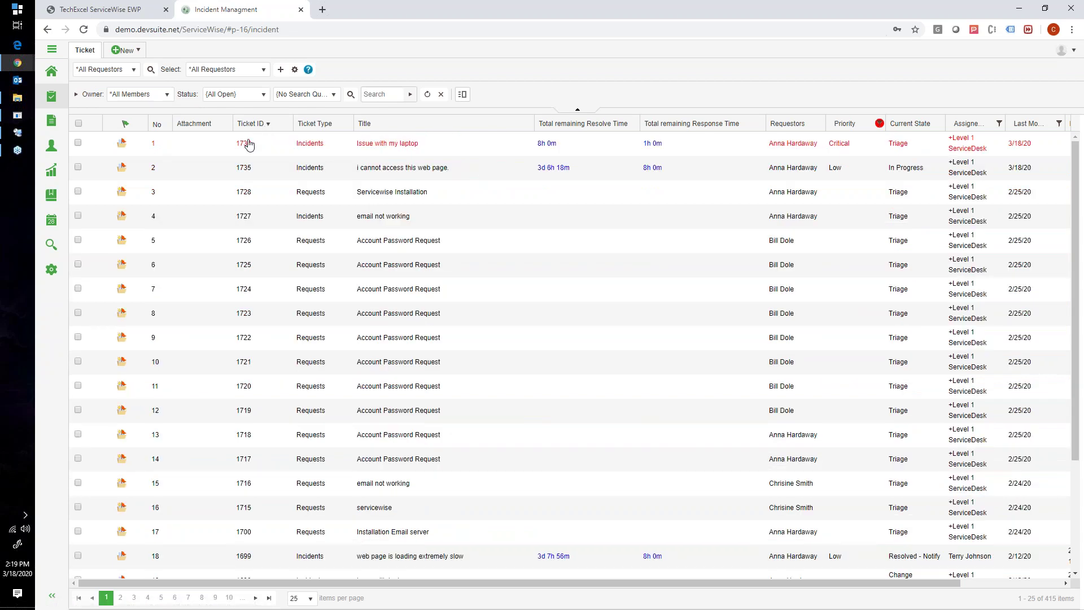
Start work on ticket 1736, keep Forward To as +Level 1 ServiceDesk, then open Settings
left_click(246, 144)
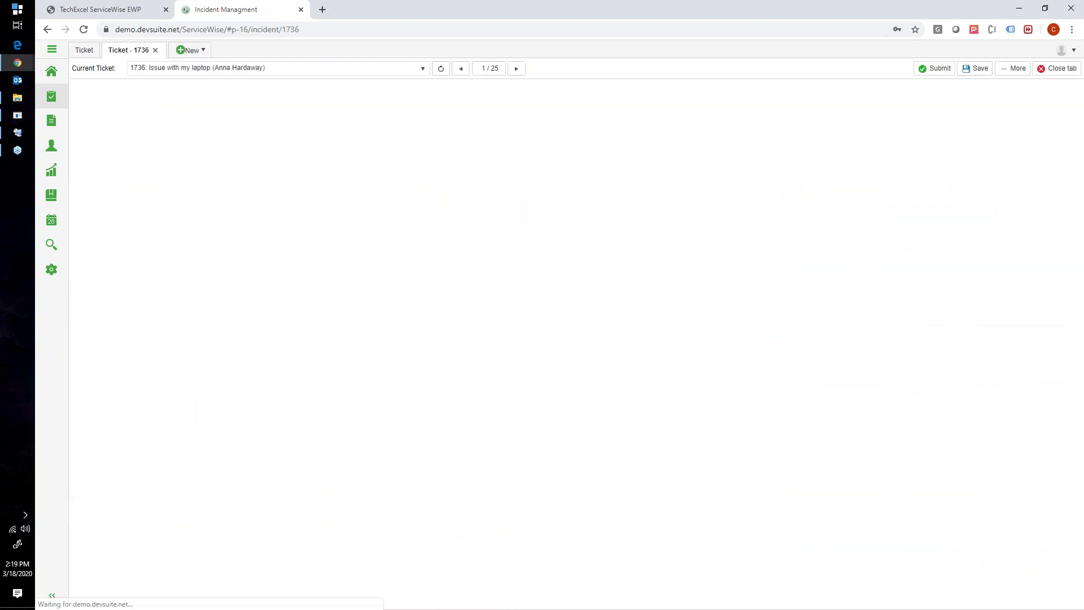
left_click(125, 91)
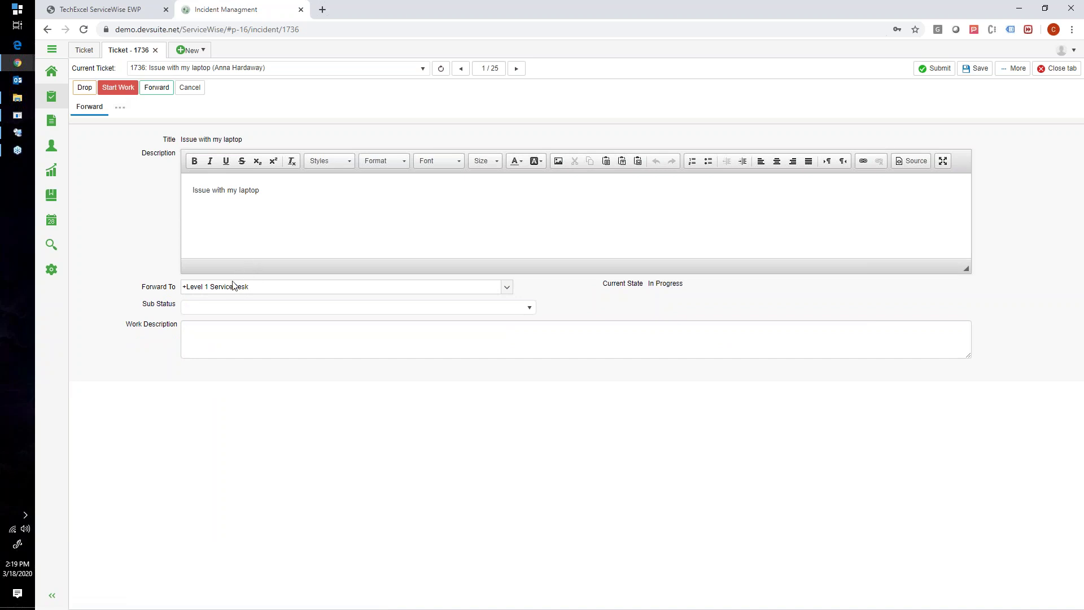
left_click(214, 287)
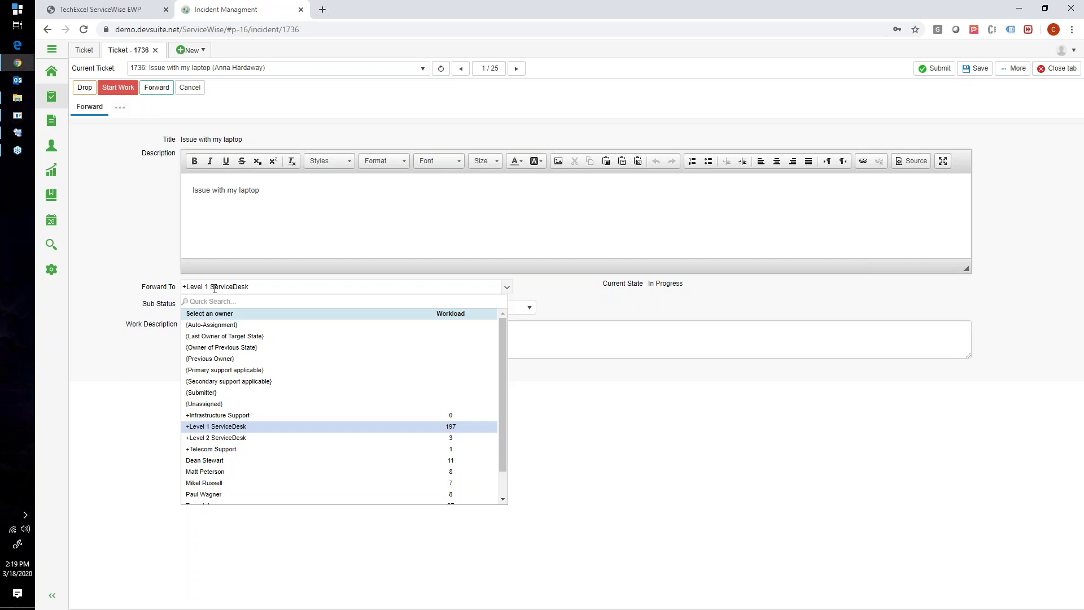
left_click(227, 252)
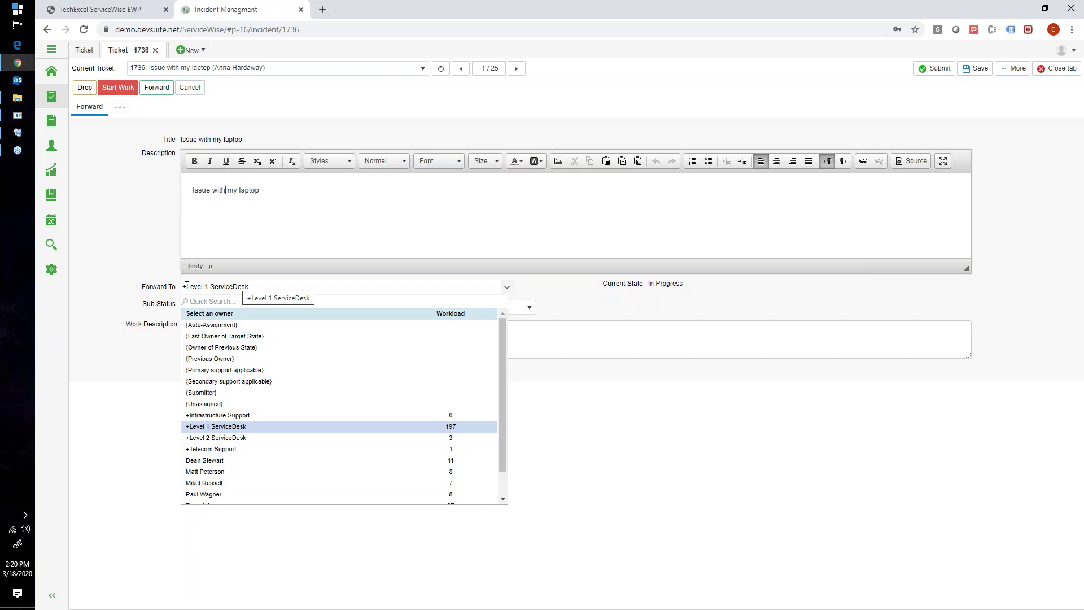
scroll(273, 402, "down", 1)
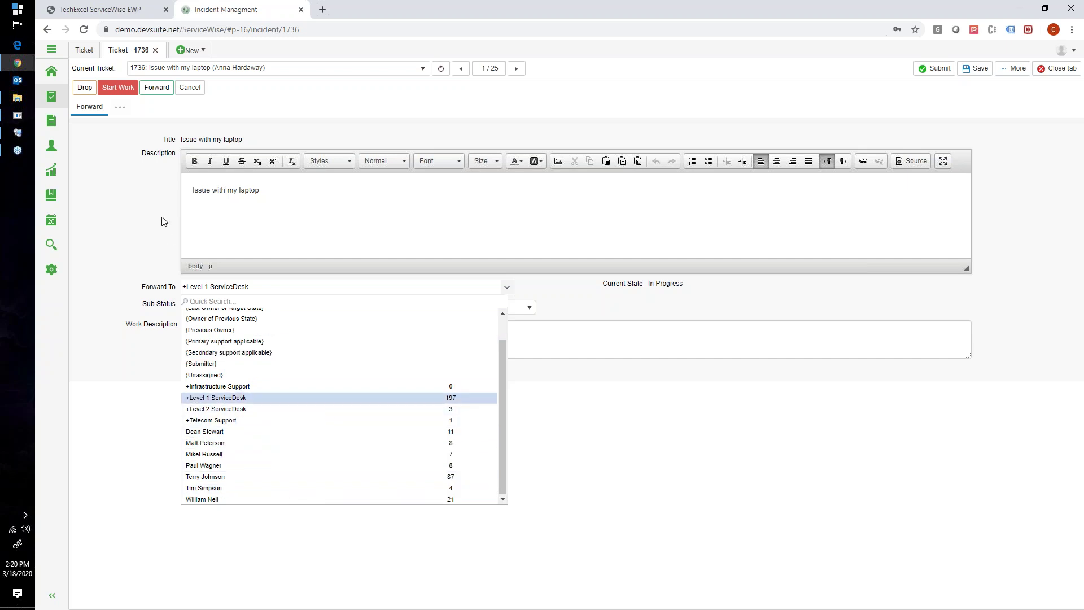
left_click(610, 382)
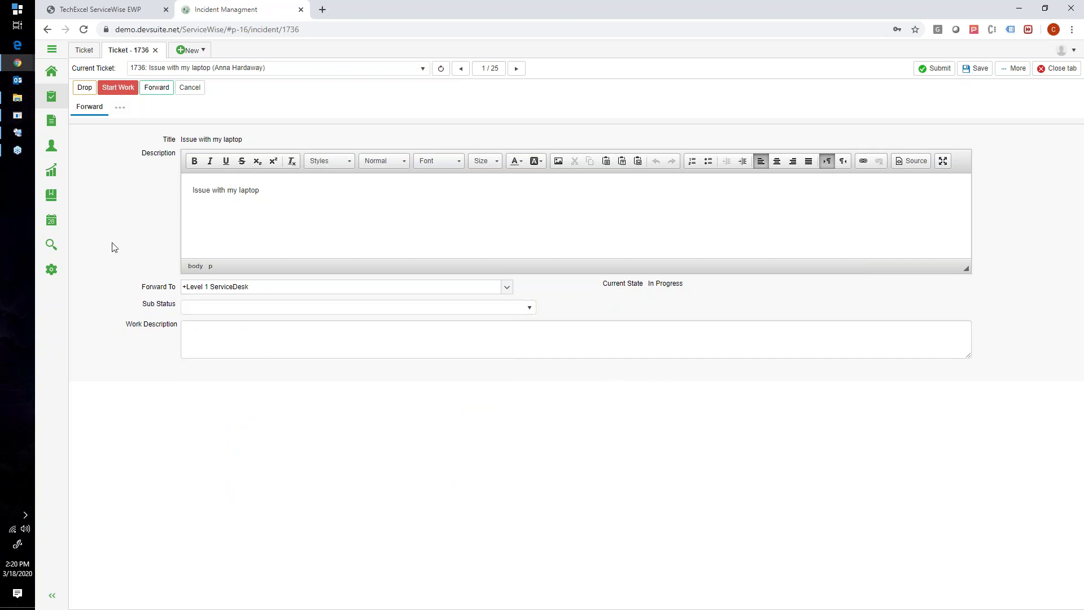
left_click(53, 272)
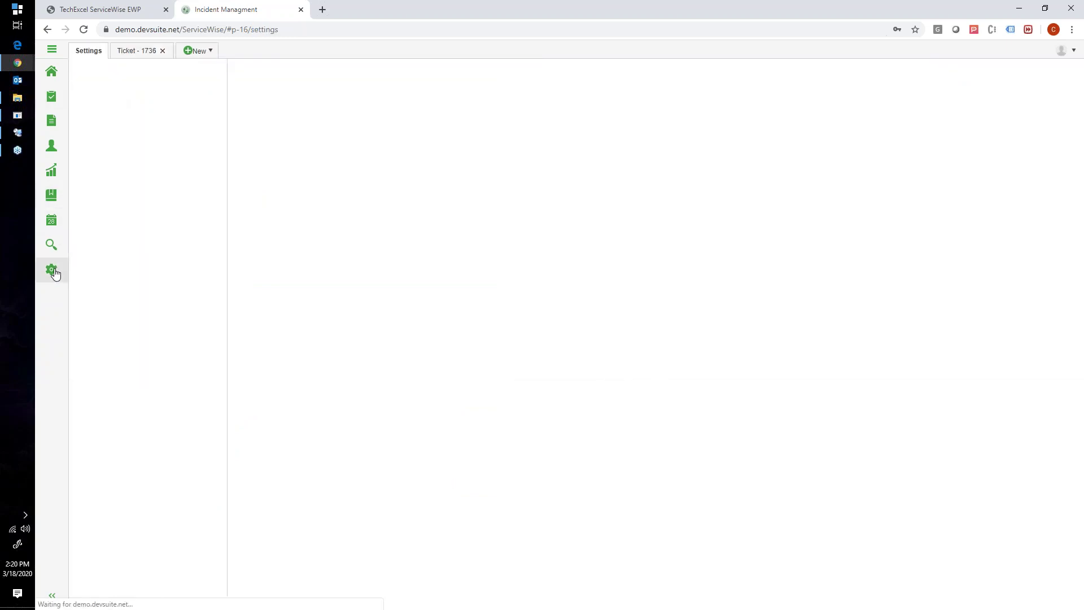
Expand Utility Functions and Tool Settings to list the ticket templates
left_click(82, 237)
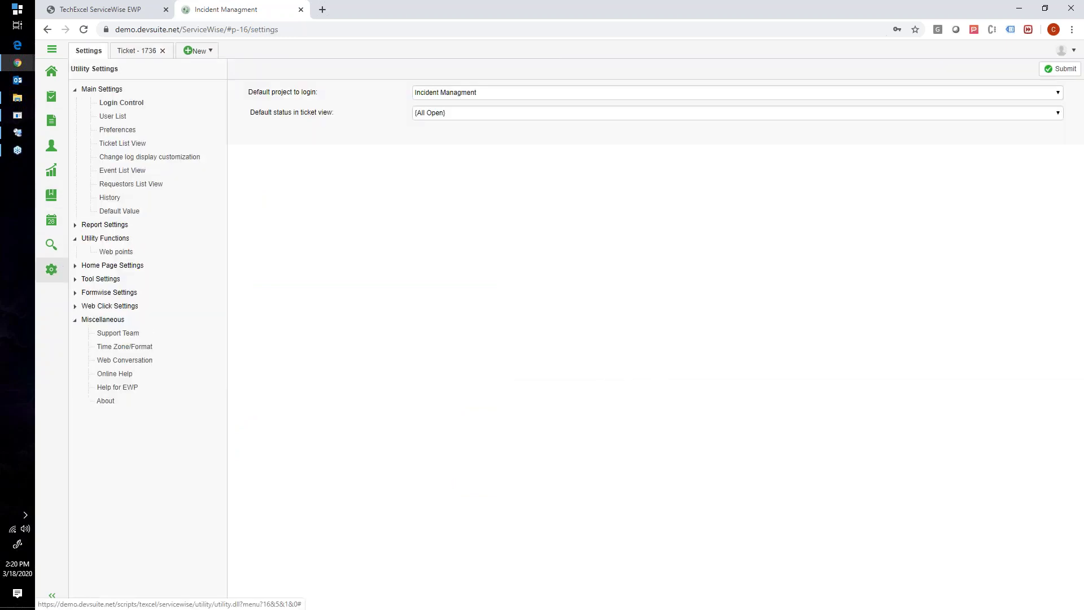
left_click(75, 279)
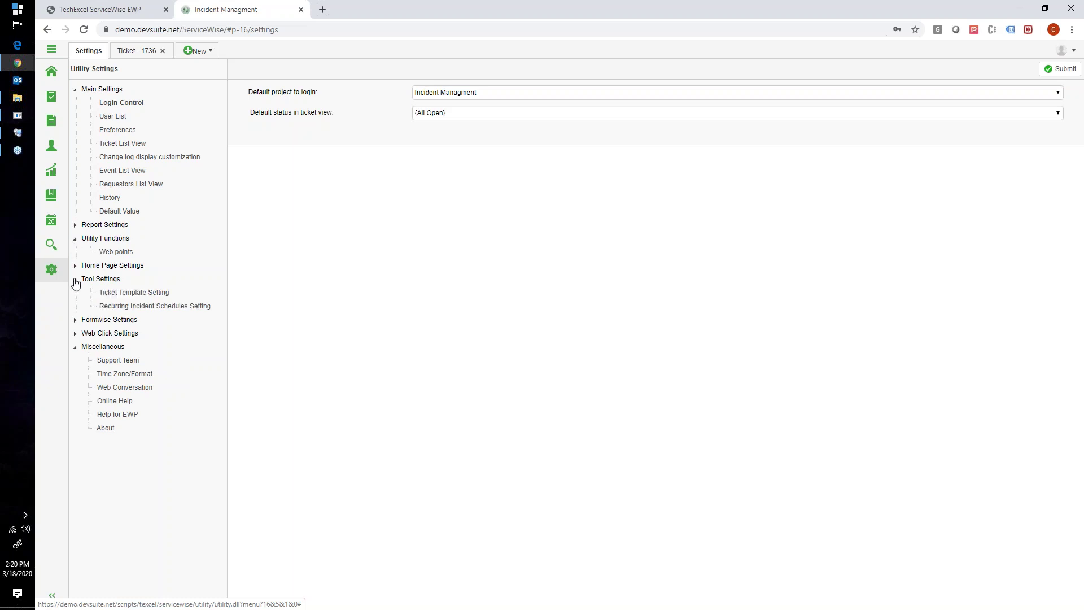
left_click(115, 293)
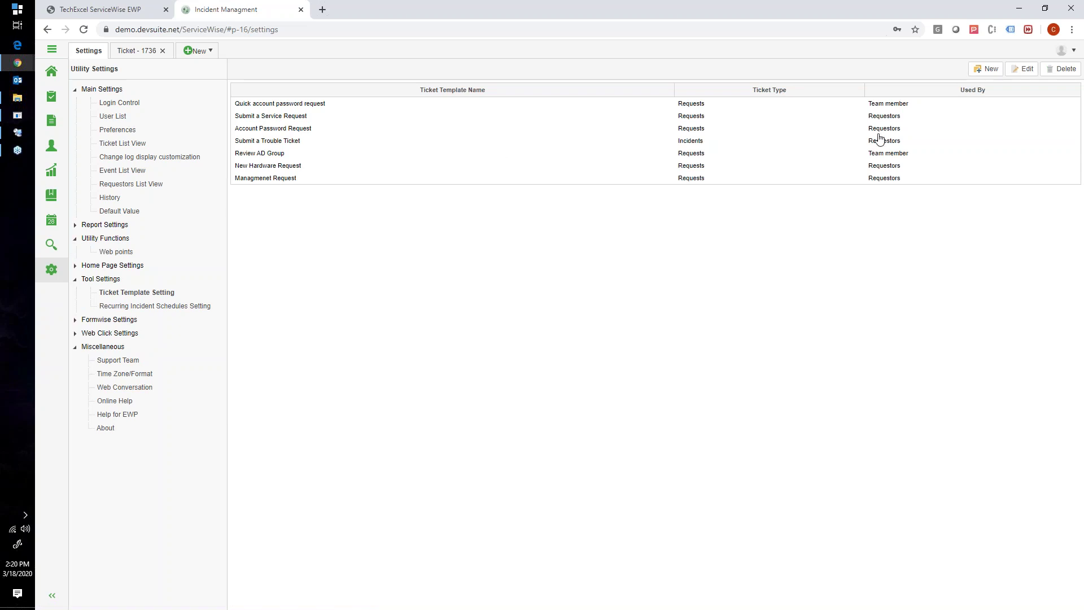
Edit the Submit a Trouble Ticket template, check its +Level 1 ServiceDesk assignee, then view EWP ticket 1736
double_click(285, 141)
left_click(1023, 69)
scroll(695, 334, "down", 2)
left_click(660, 482)
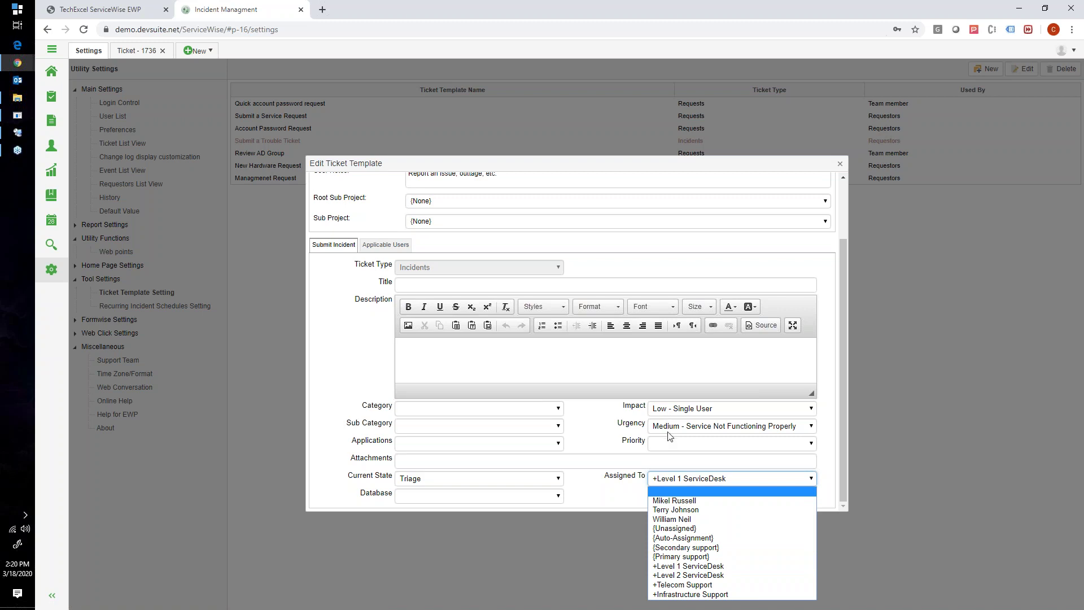
left_click(111, 10)
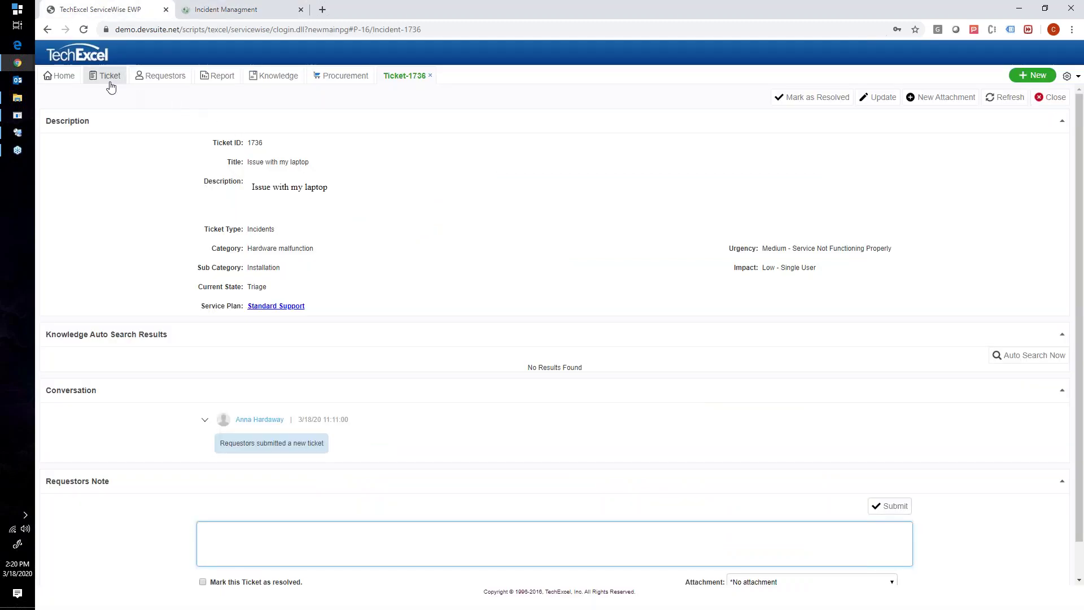
In the EWP portal, view tickets, open then cancel a trouble ticket form, and return to Admin
left_click(110, 79)
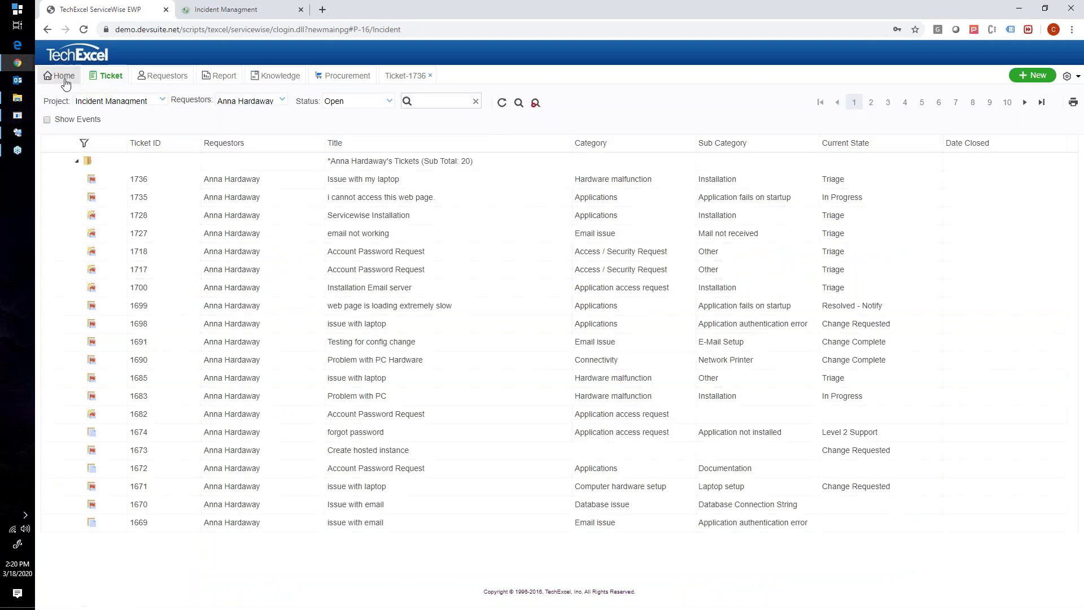
left_click(60, 75)
left_click(776, 339)
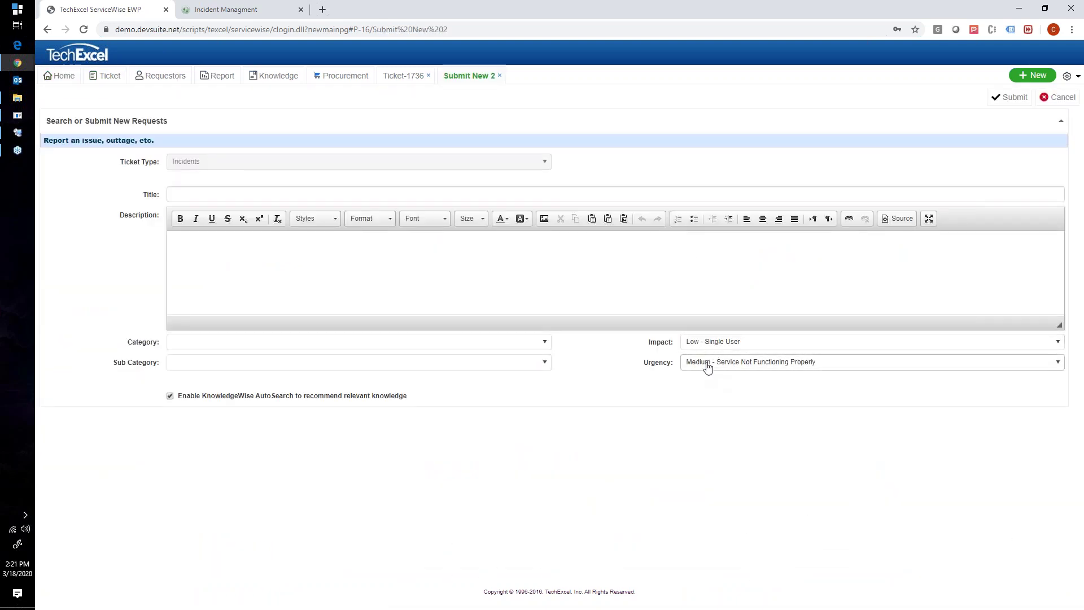
left_click(1058, 97)
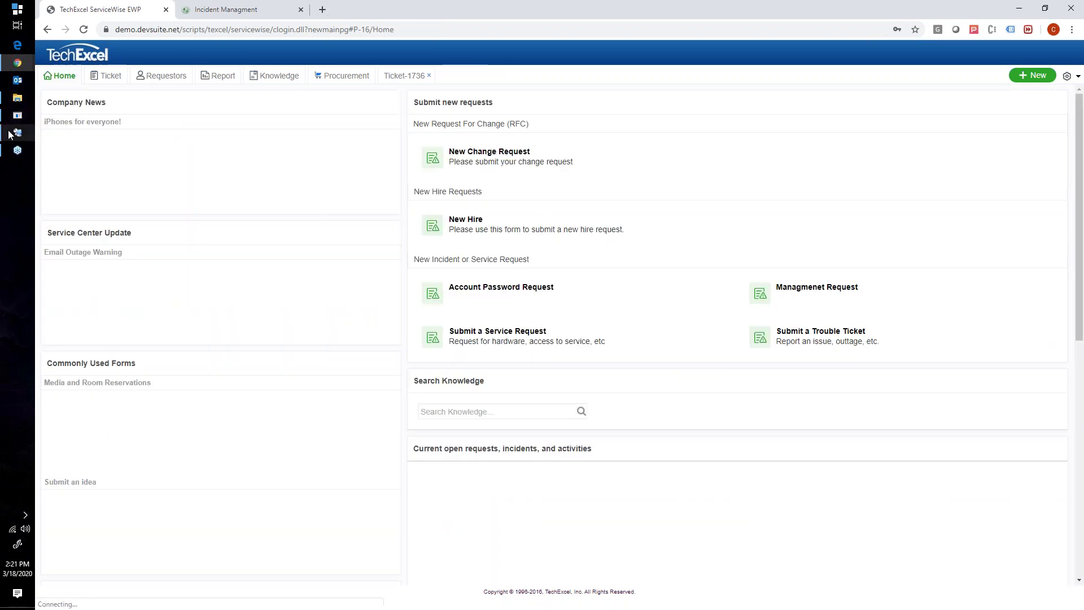
left_click(12, 136)
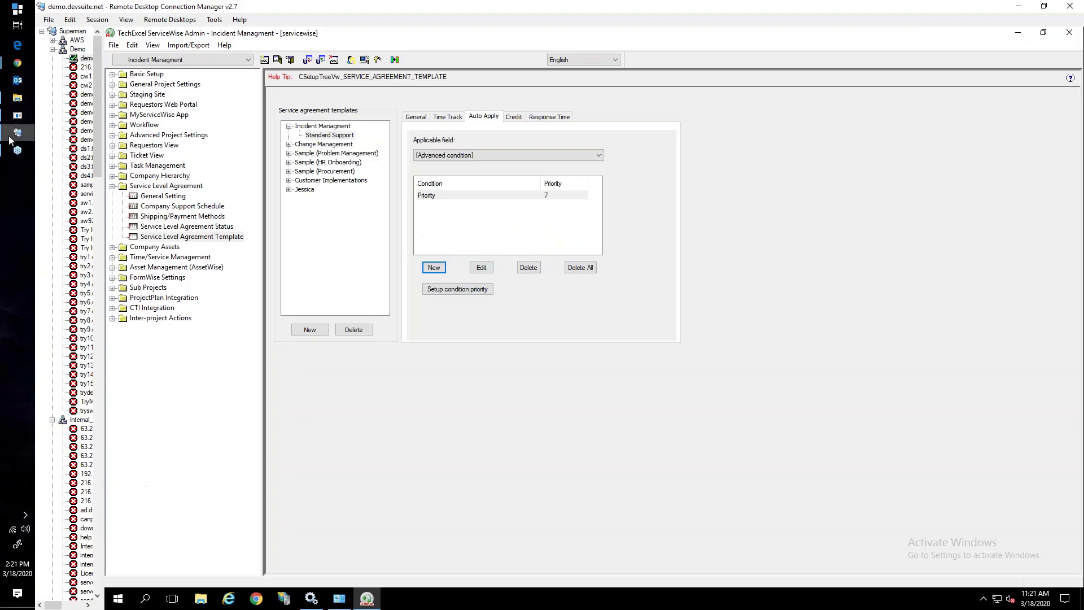
Show the Triage state's applicable owners in Workflow Settings, then bring up the Incident Managment tab
left_click(112, 126)
left_click(156, 145)
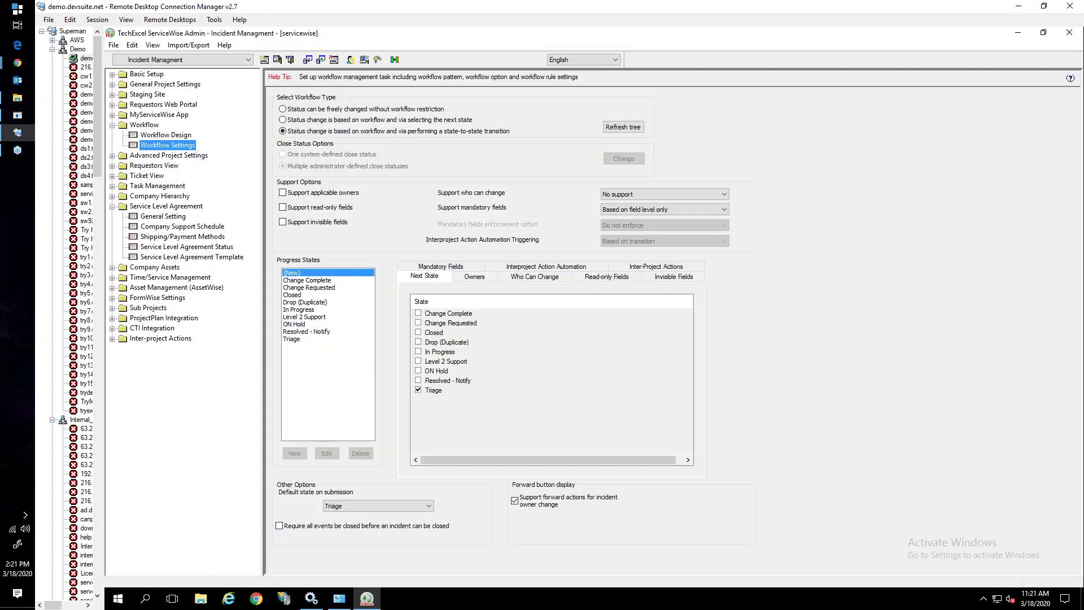
left_click(292, 340)
left_click(475, 278)
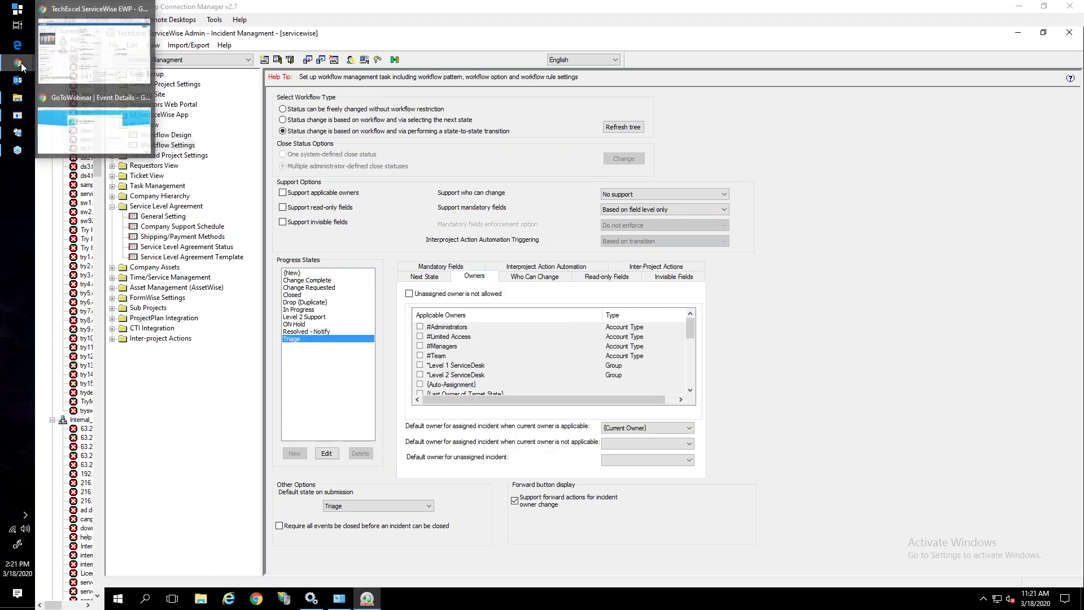
left_click(86, 66)
left_click(226, 8)
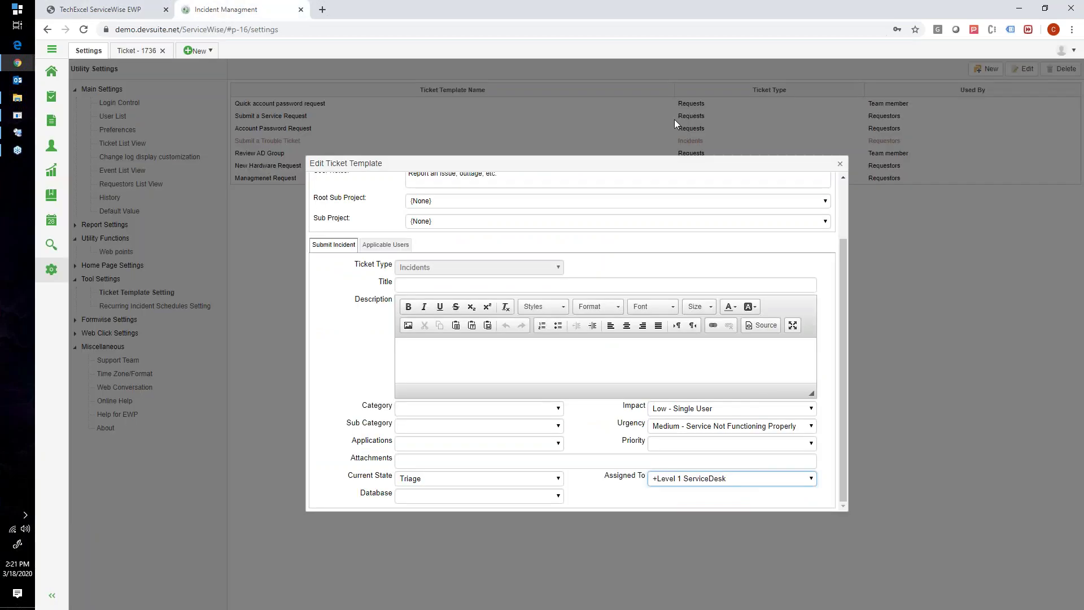
Close the template editor, start a blank New Ticket form, and return to the Admin session
left_click(841, 164)
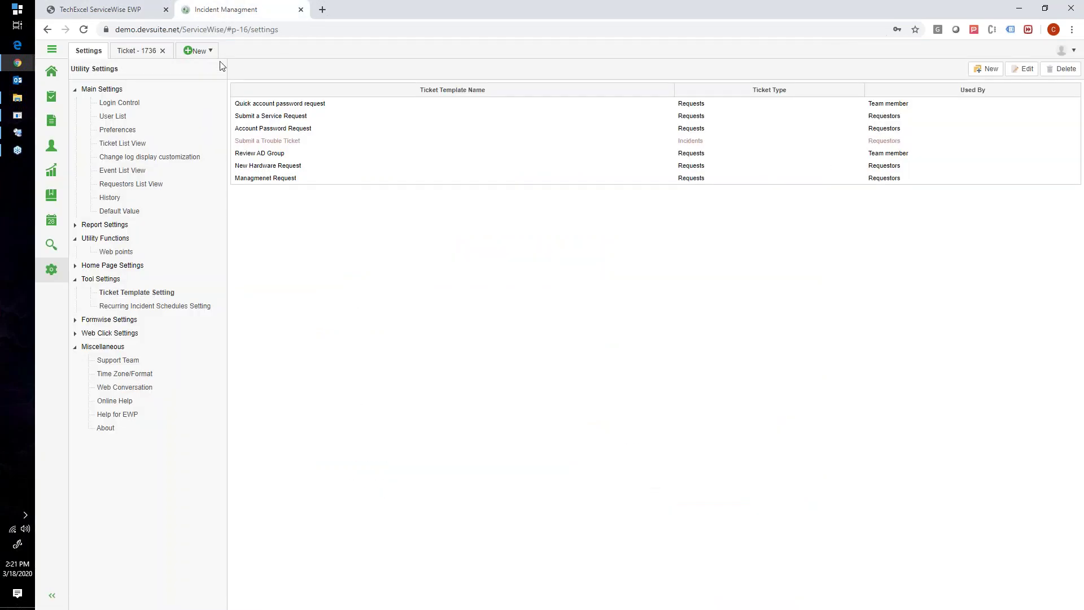
left_click(208, 51)
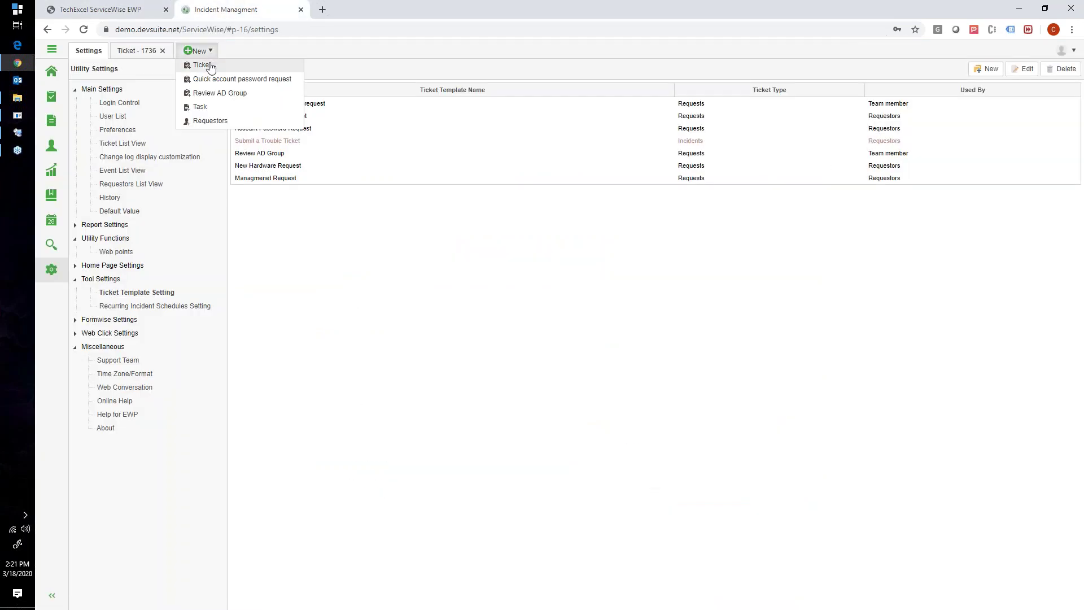
left_click(211, 65)
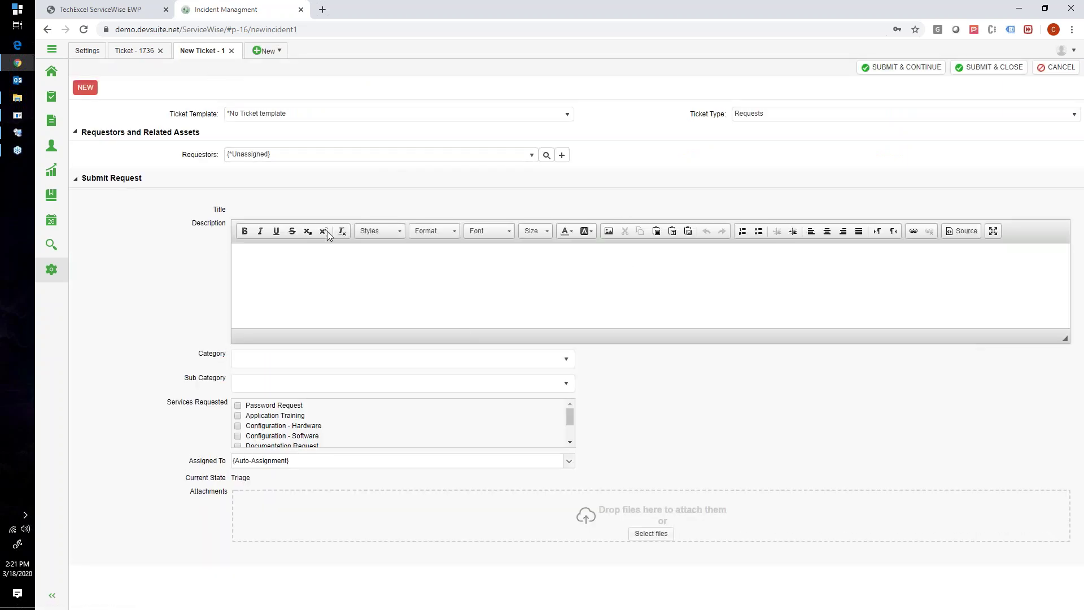
left_click(22, 134)
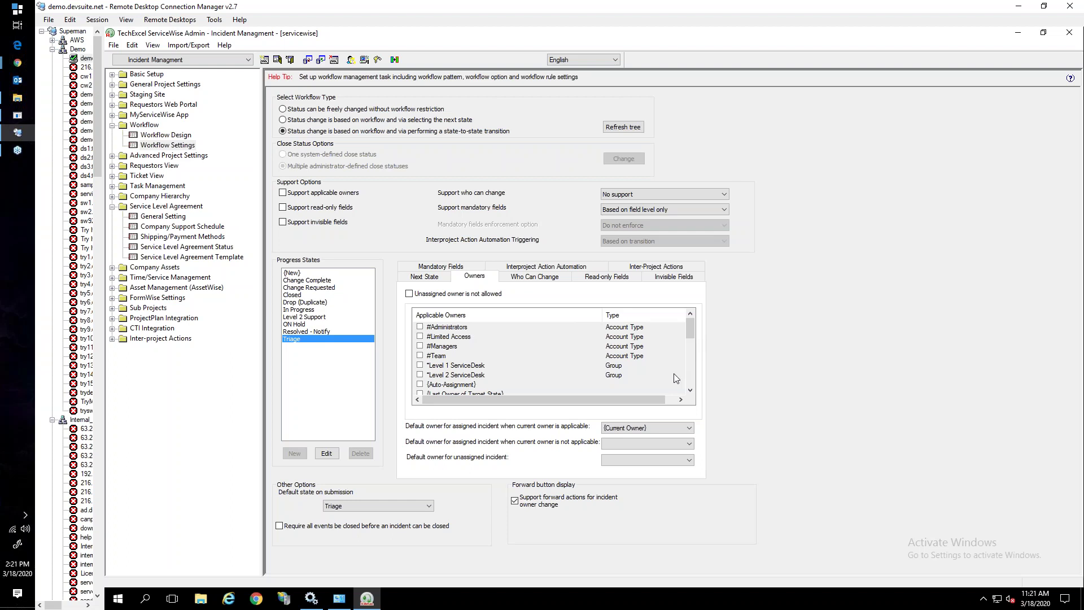
Enable applicable owners for Triage, allowing +Level 1 ServiceDesk and making it both default owners
left_click(316, 193)
left_click_drag(691, 329, 691, 333)
scroll(440, 370, "down", 4)
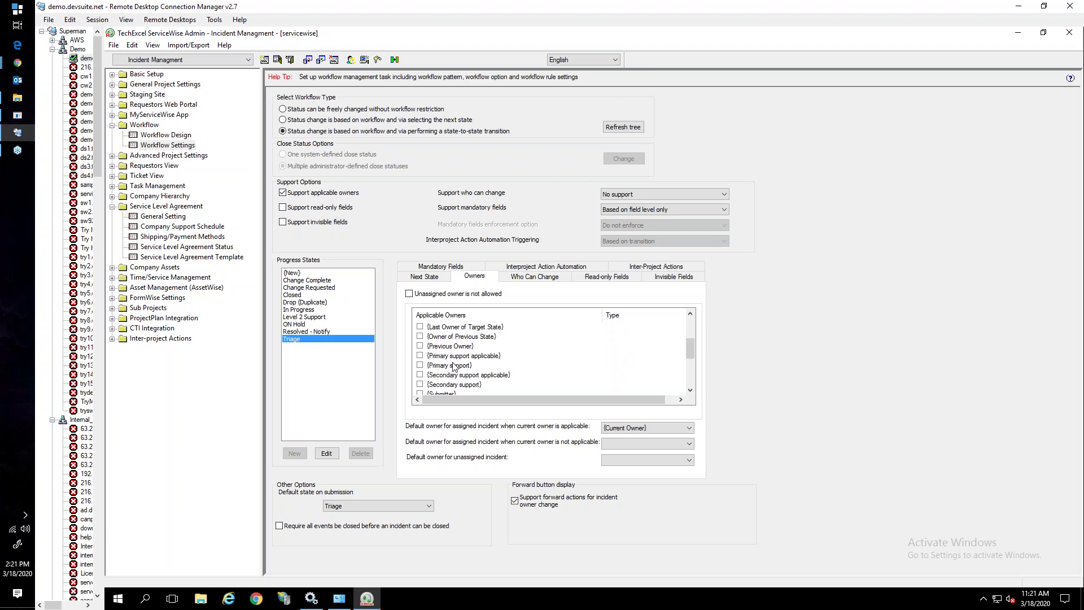
scroll(443, 390, "down", 1)
left_click(419, 365)
left_click(614, 444)
left_click(610, 466)
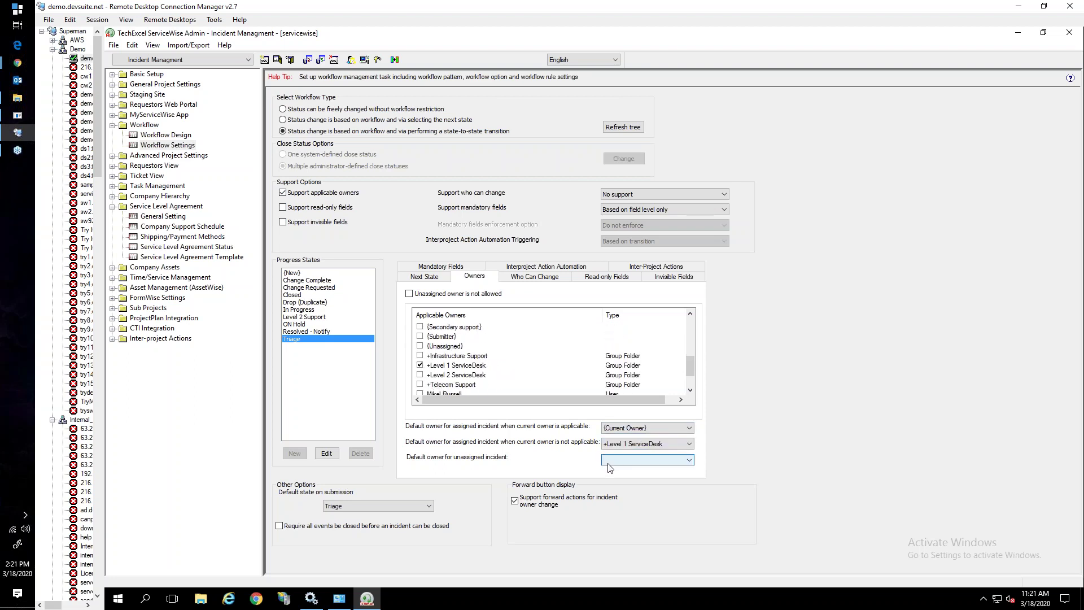
left_click(613, 460)
left_click(617, 480)
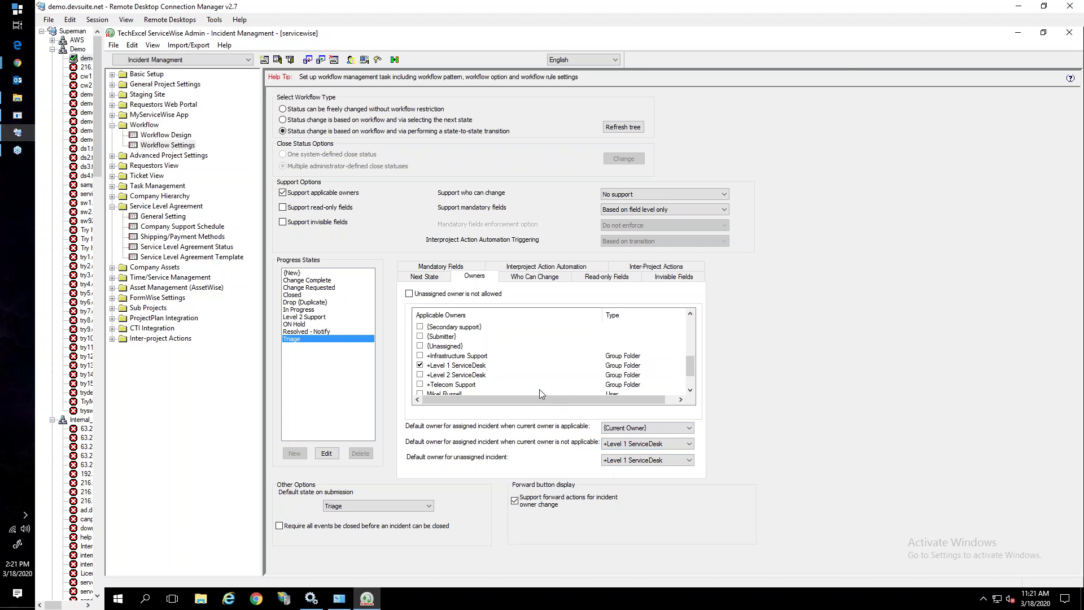
mouse_move(18, 63)
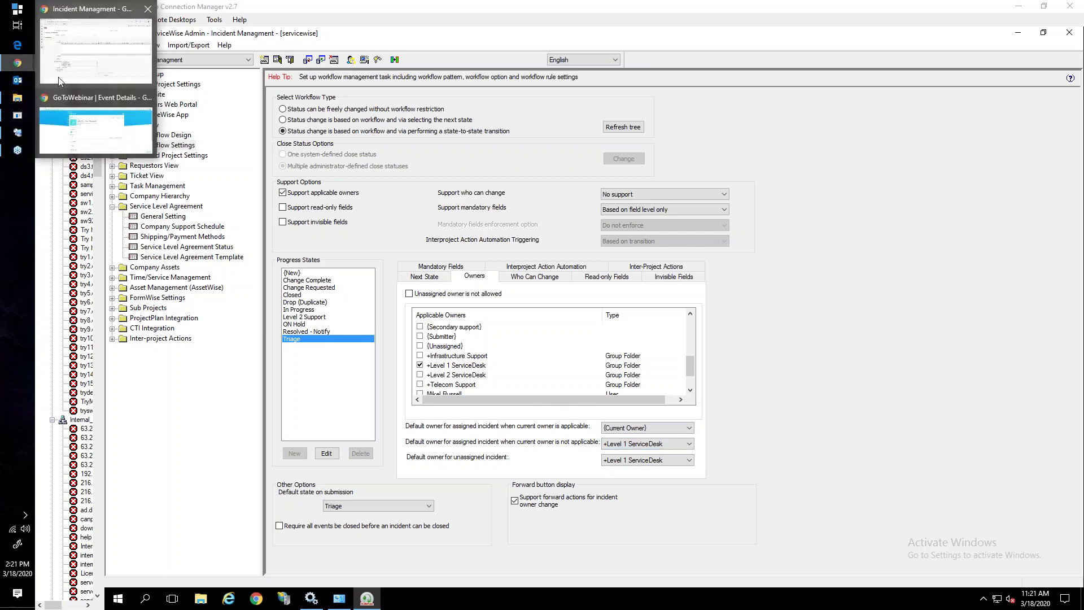
left_click(72, 76)
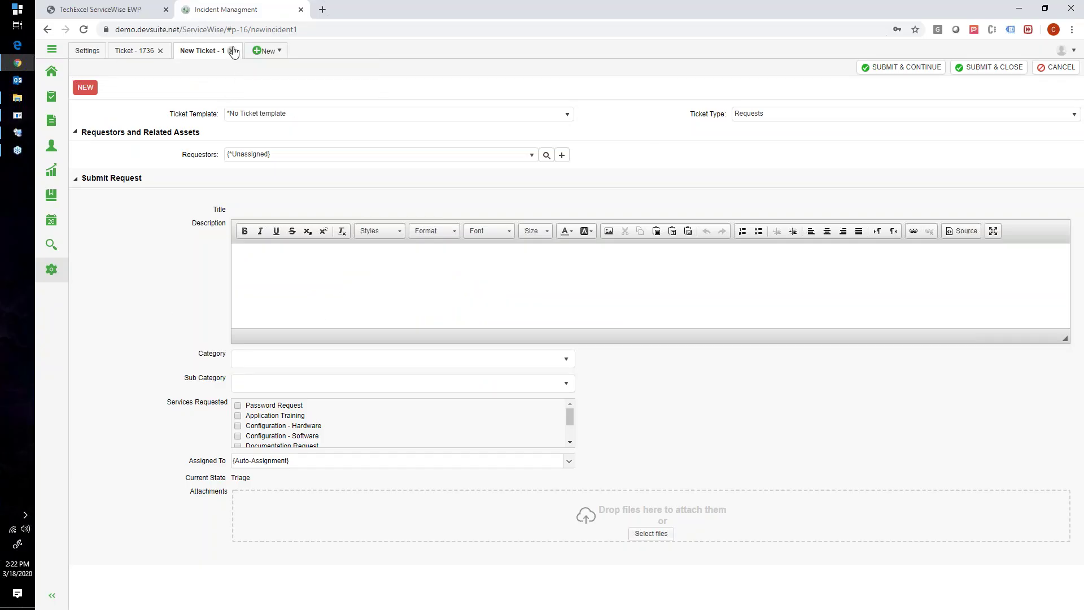
Close the new ticket form and save ticket 1736 with an individual technician as owner
left_click(231, 50)
left_click(133, 54)
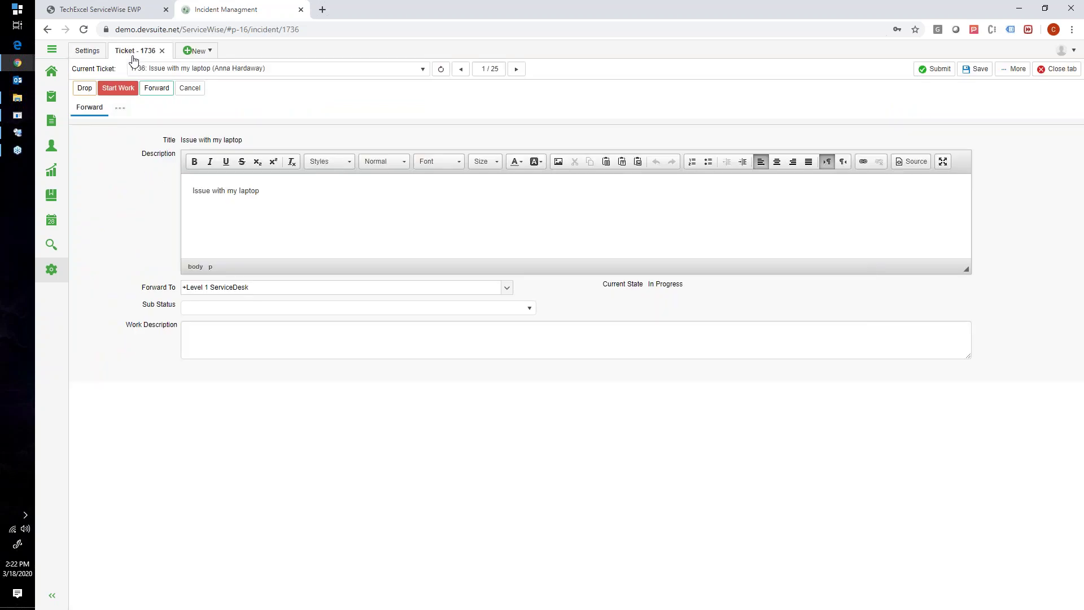
left_click(282, 288)
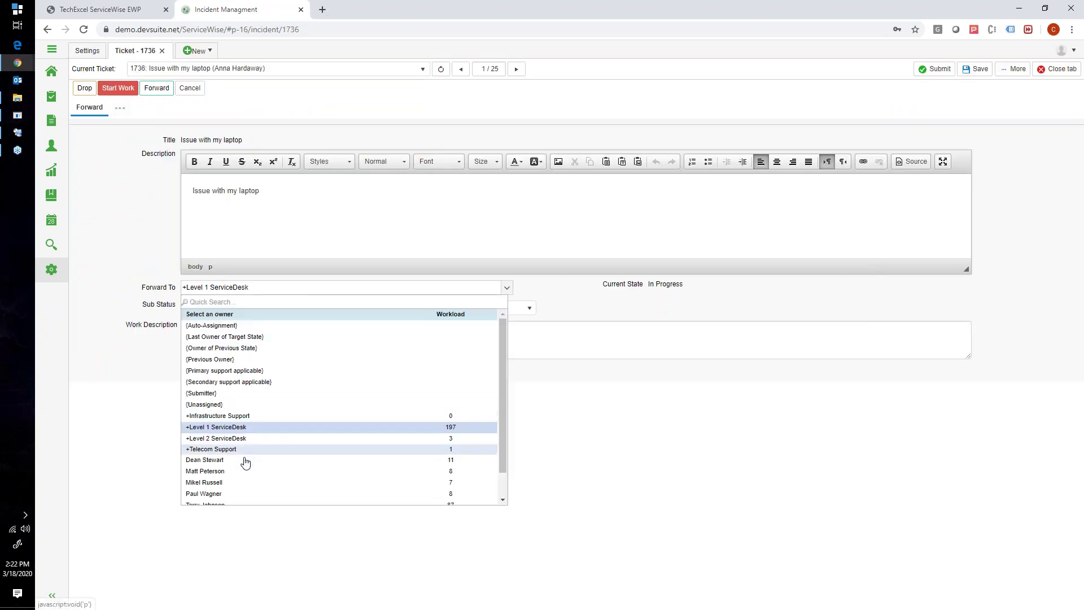
scroll(339, 466, "down", 1)
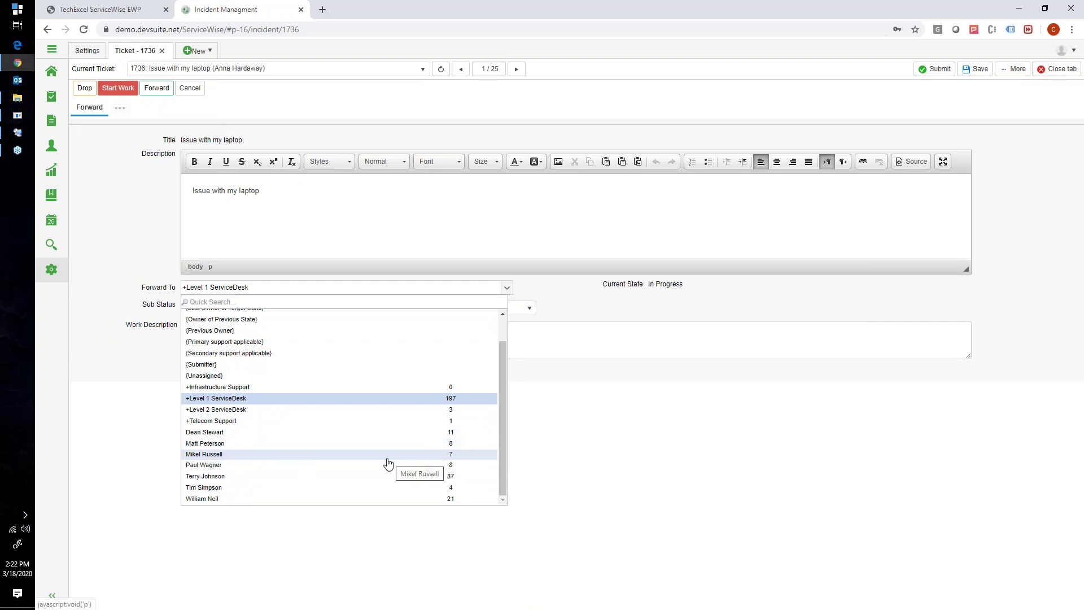
left_click(277, 456)
left_click(974, 70)
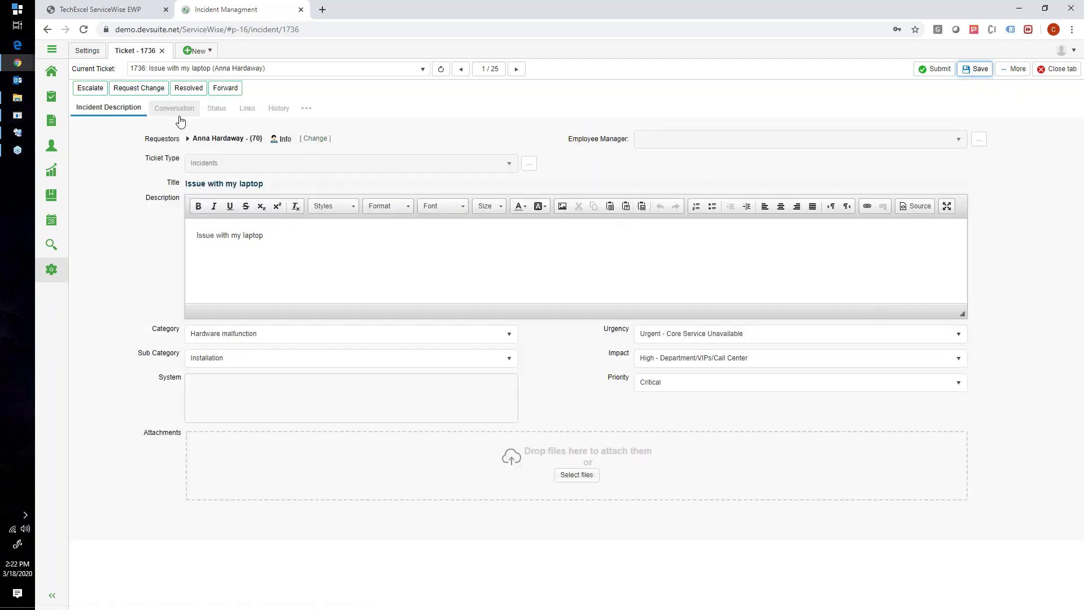
Begin escalating ticket 1736 to Level 2 Support and open its owner list
left_click(281, 281)
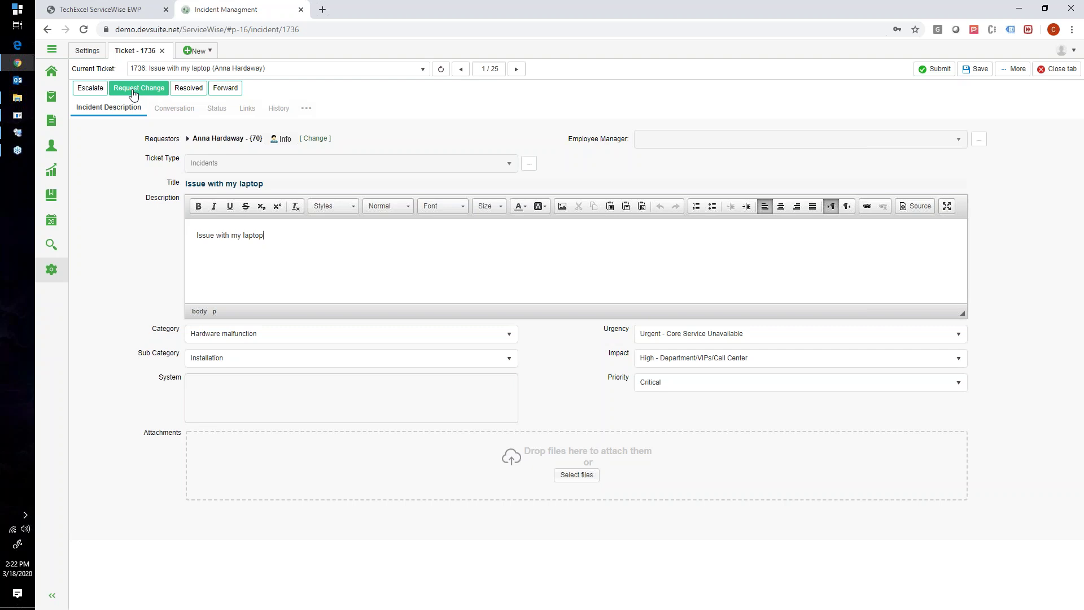
left_click(52, 49)
left_click(90, 88)
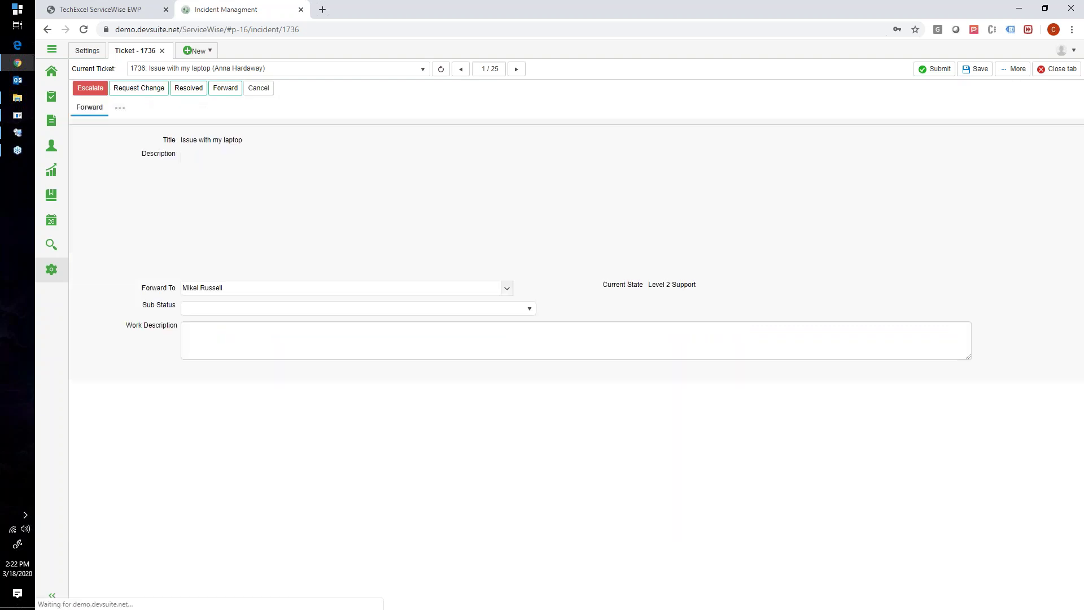
left_click(277, 289)
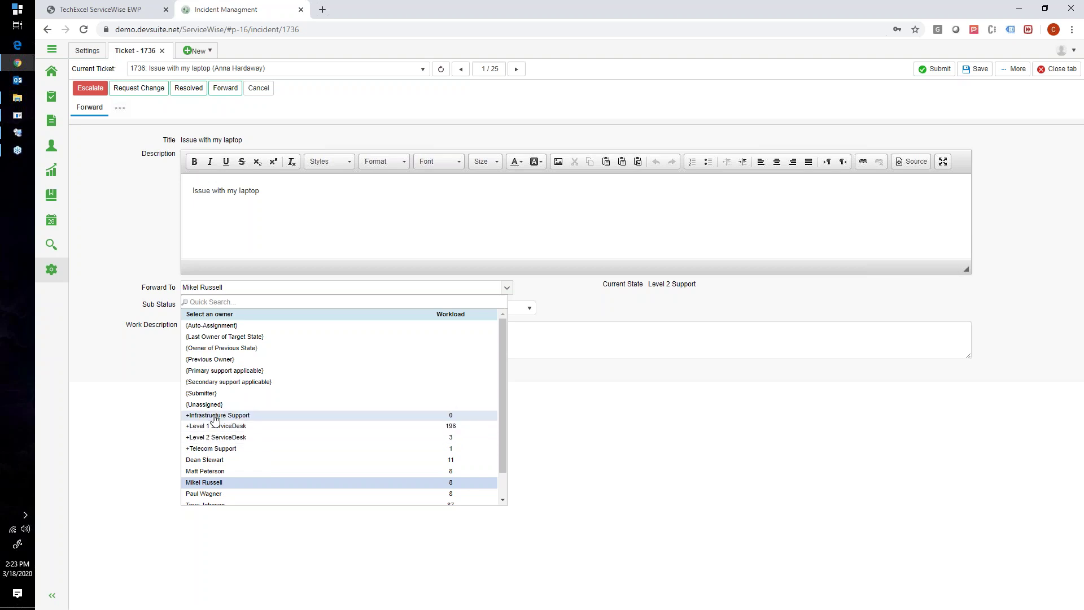
left_click(21, 133)
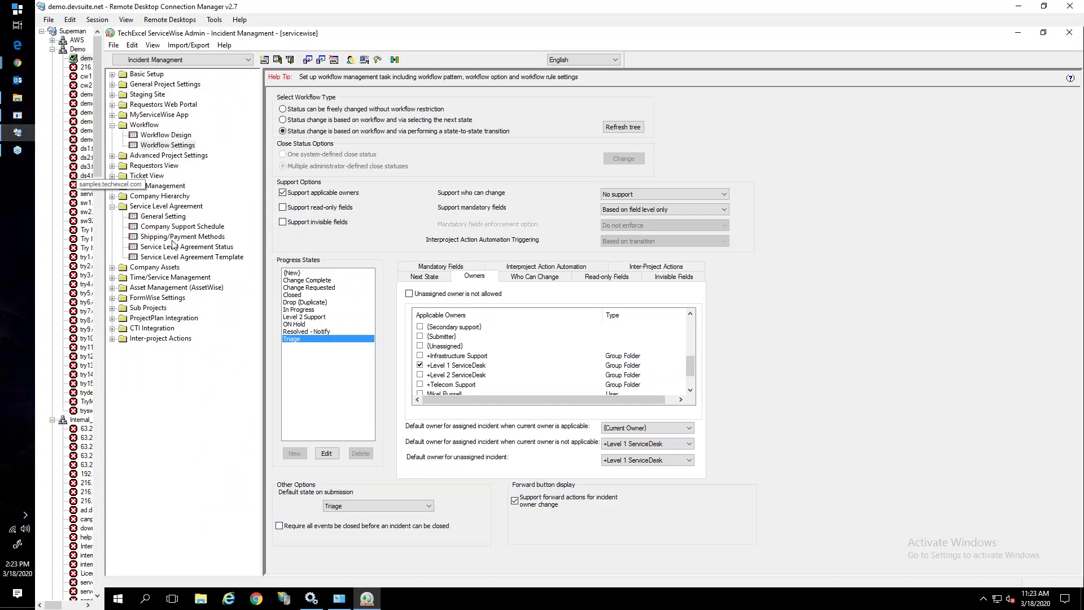
Open Auto Routing settings and compare the Urgent Issues and Telecom criteria's routing targets
left_click(110, 155)
left_click(112, 155)
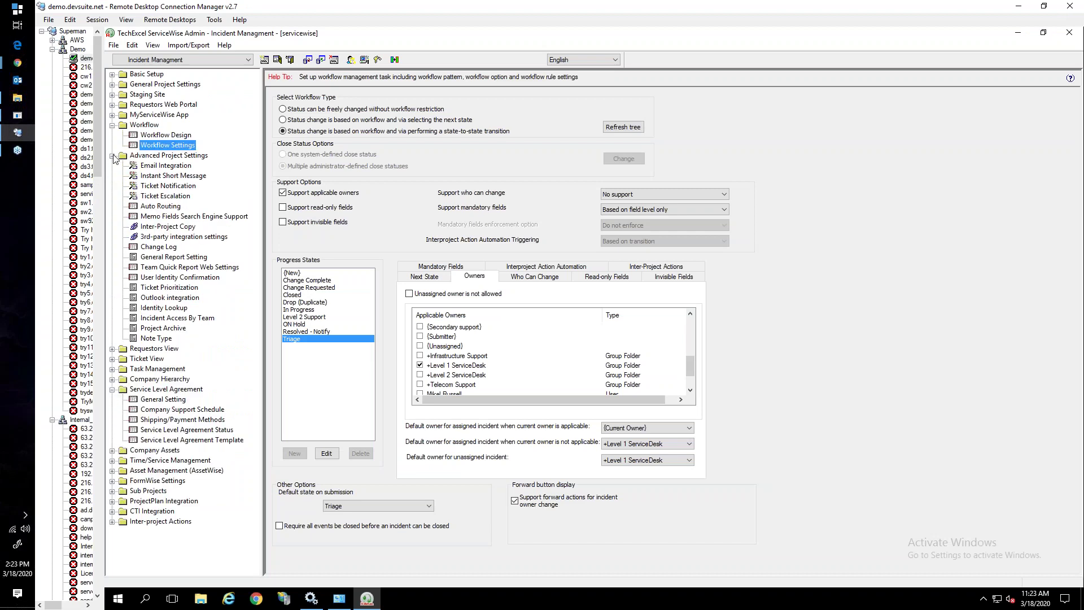
left_click(154, 207)
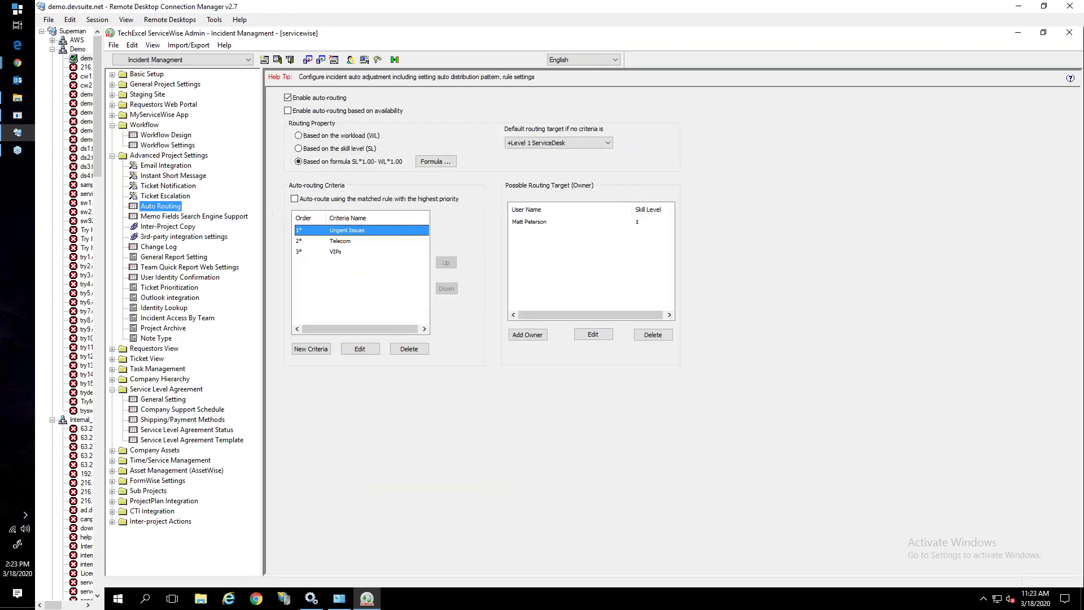
left_click(347, 242)
left_click(340, 232)
left_click(341, 242)
left_click(340, 232)
left_click(337, 242)
left_click(338, 231)
left_click(338, 241)
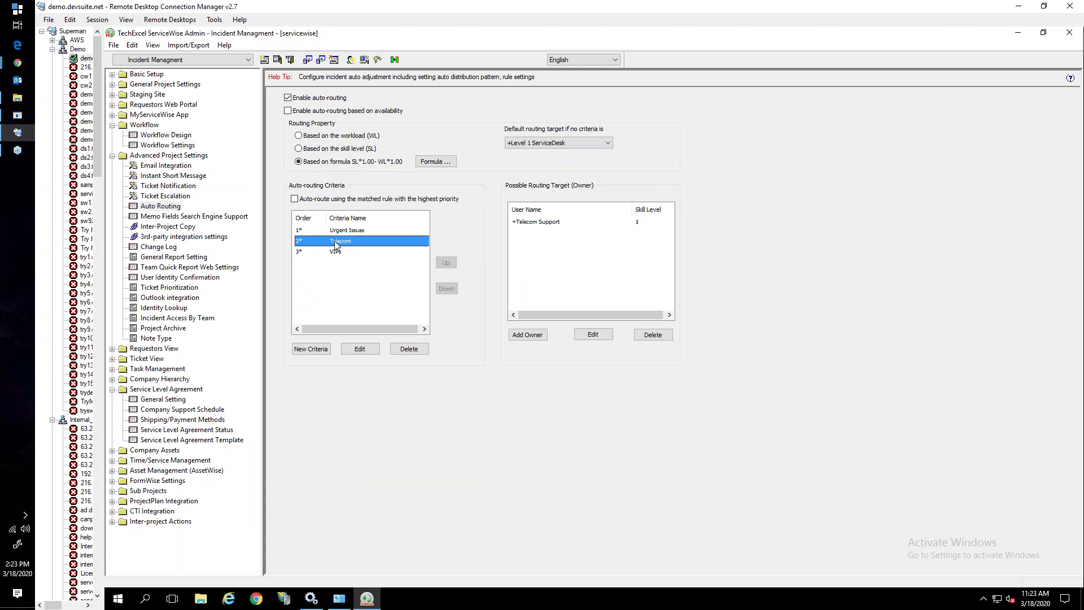
Review the Telecom routing rule in the editor and close it unchanged
left_click(356, 350)
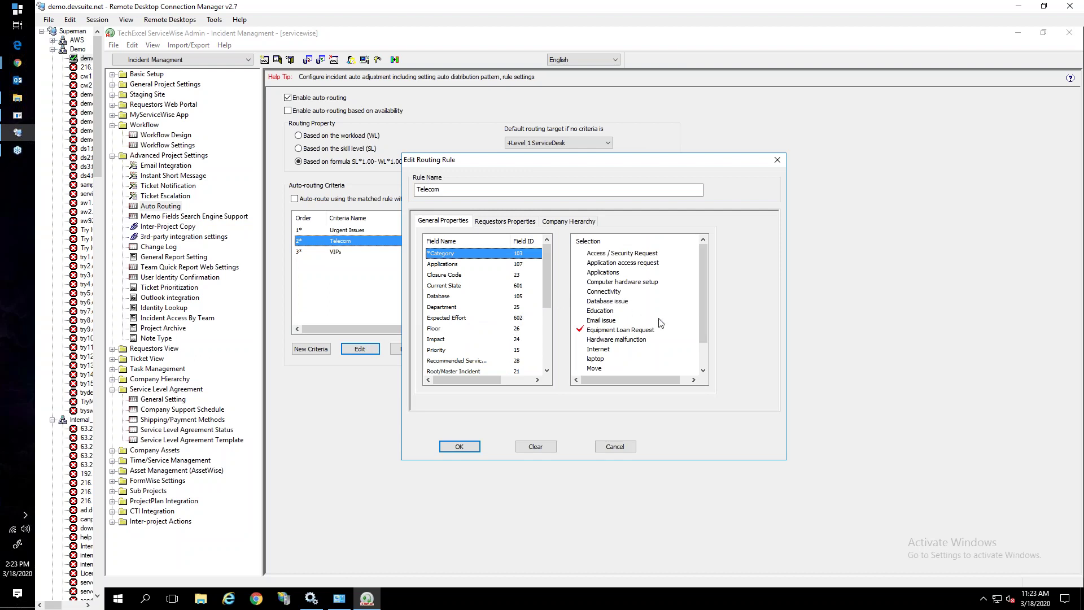
left_click(699, 355)
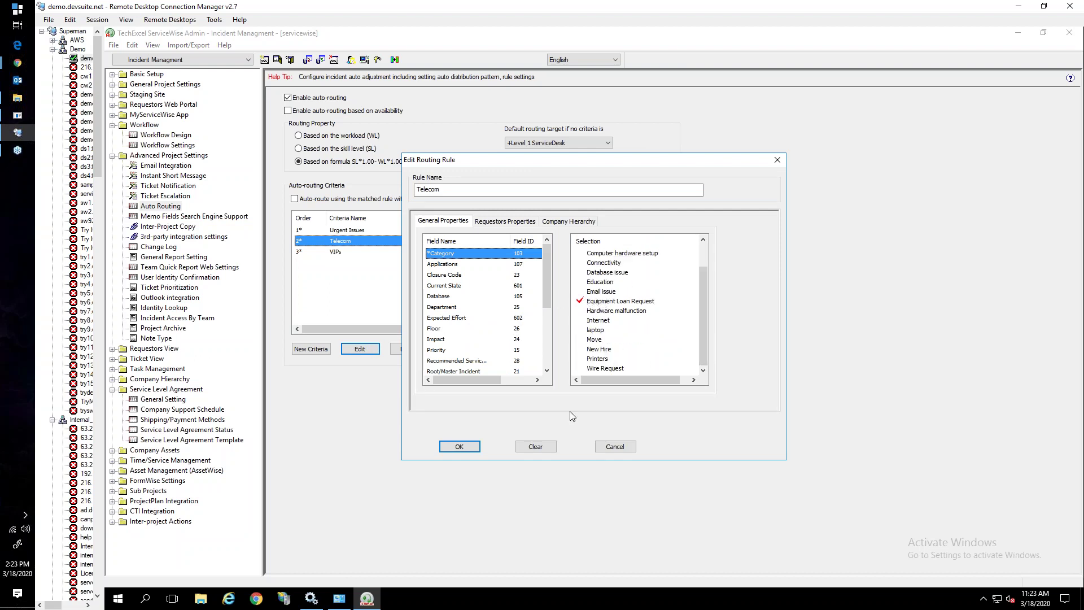
left_click(459, 446)
left_click(537, 223)
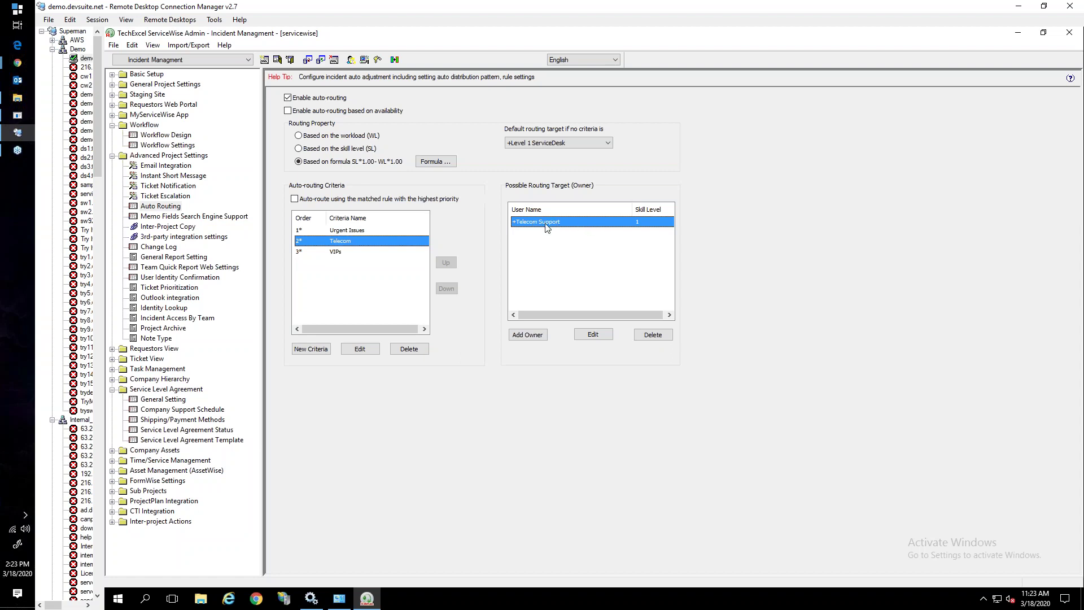
Compare the Telecom and VIPs criteria, ending on the +Telecom Support routing target
left_click(338, 253)
left_click(341, 243)
left_click(338, 252)
left_click(343, 243)
left_click(344, 255)
left_click(345, 244)
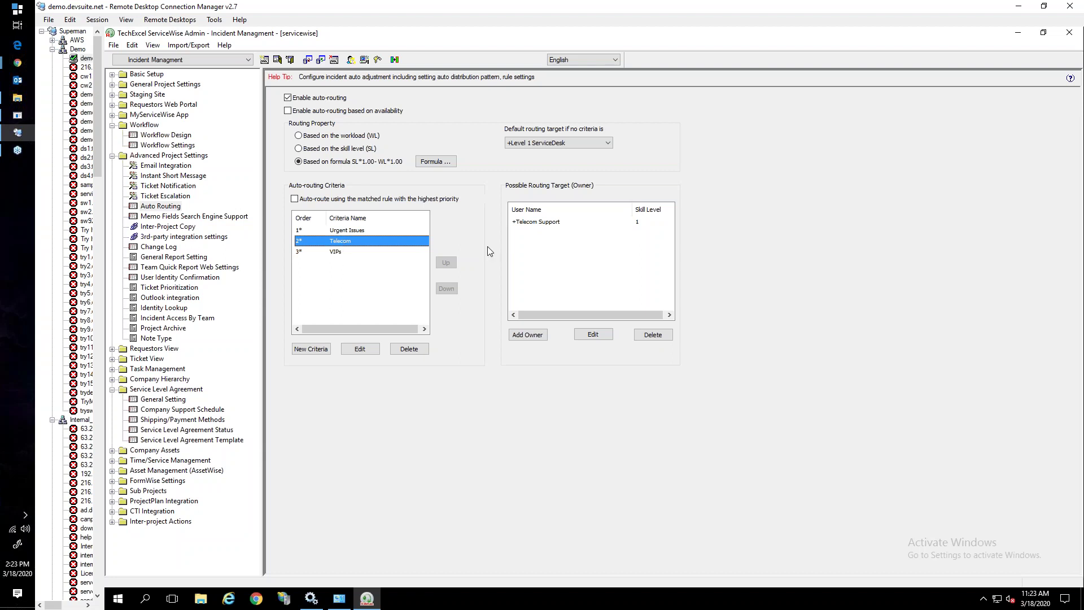
left_click(539, 224)
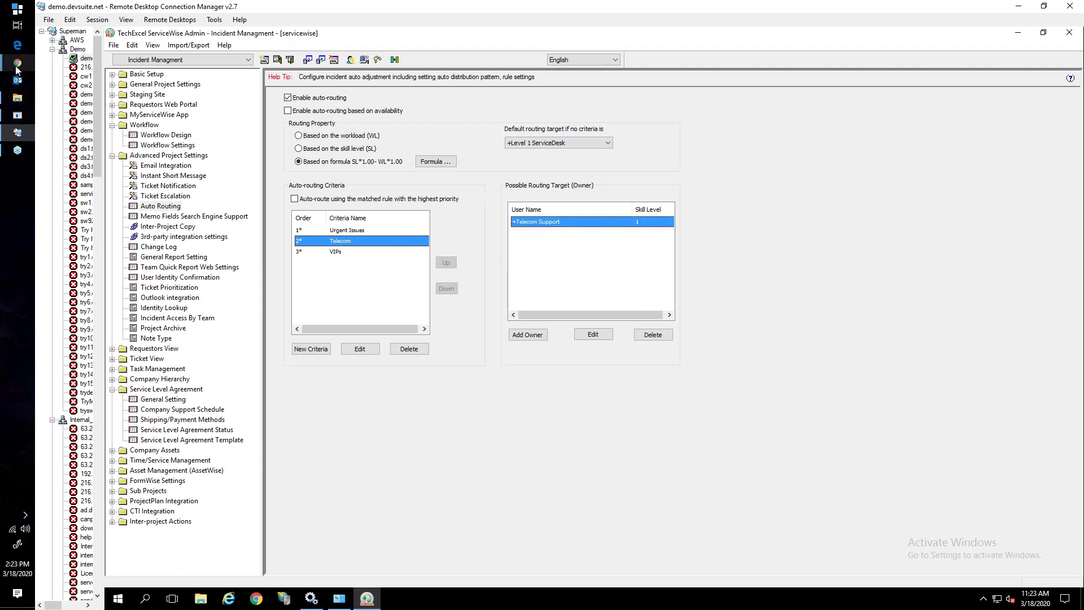
Forward ticket 1736 to a different technician with work note 'something' and save
mouse_move(17, 63)
left_click(63, 107)
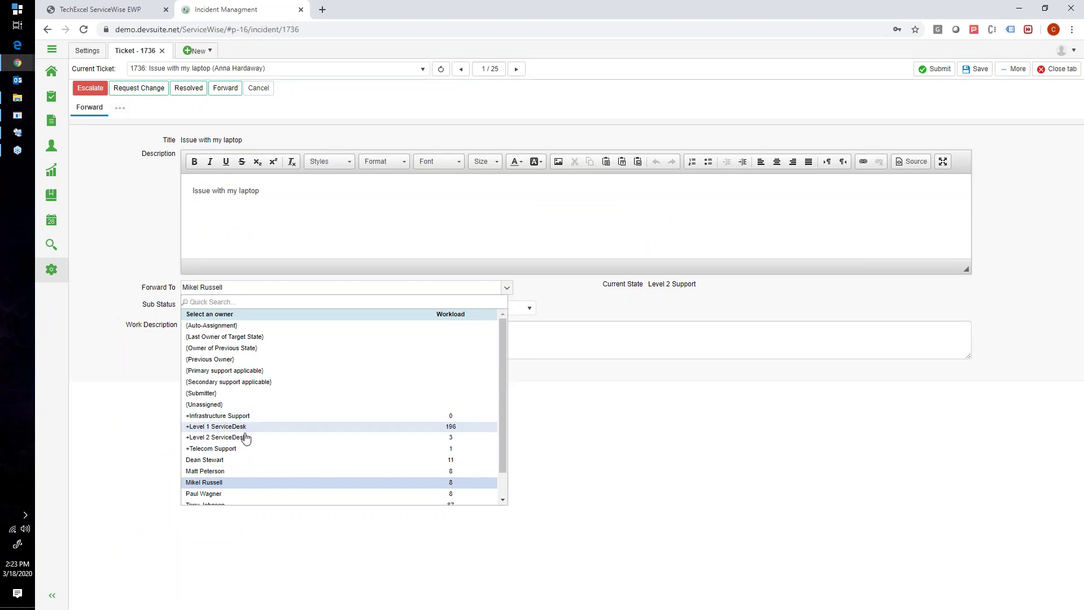
left_click(209, 494)
left_click(264, 328)
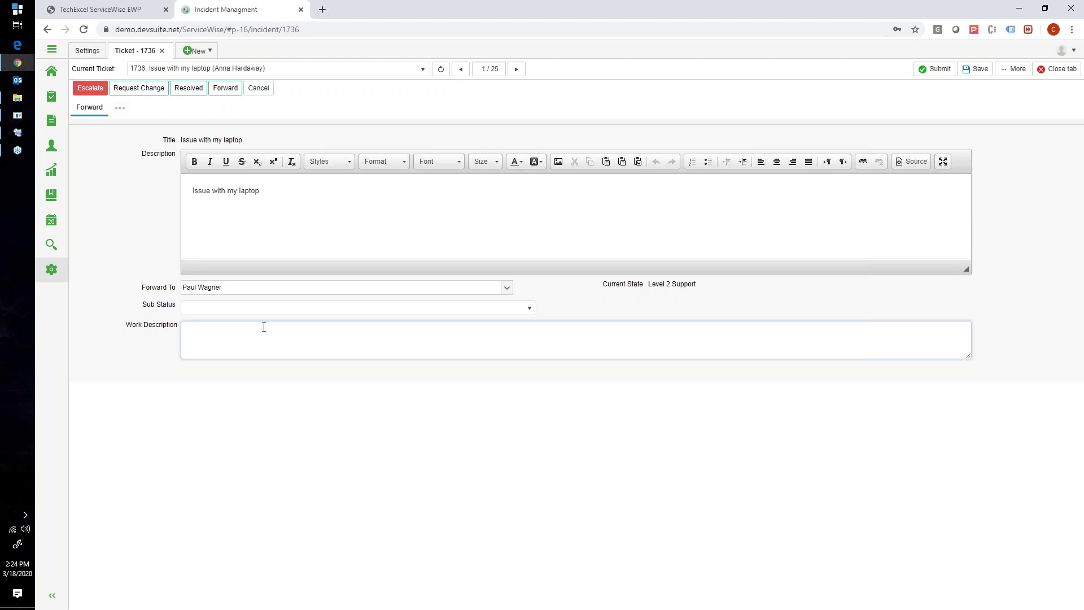
type("something")
left_click(980, 70)
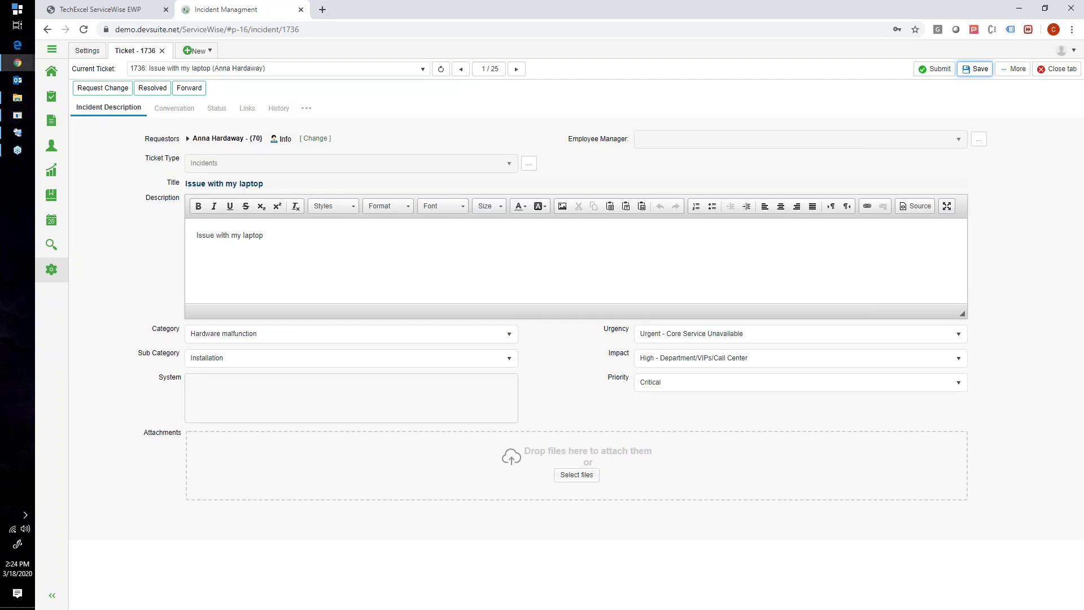
Resolve ticket 1736, keeping the current owner, and submit it as Resolved - Notify
left_click(152, 88)
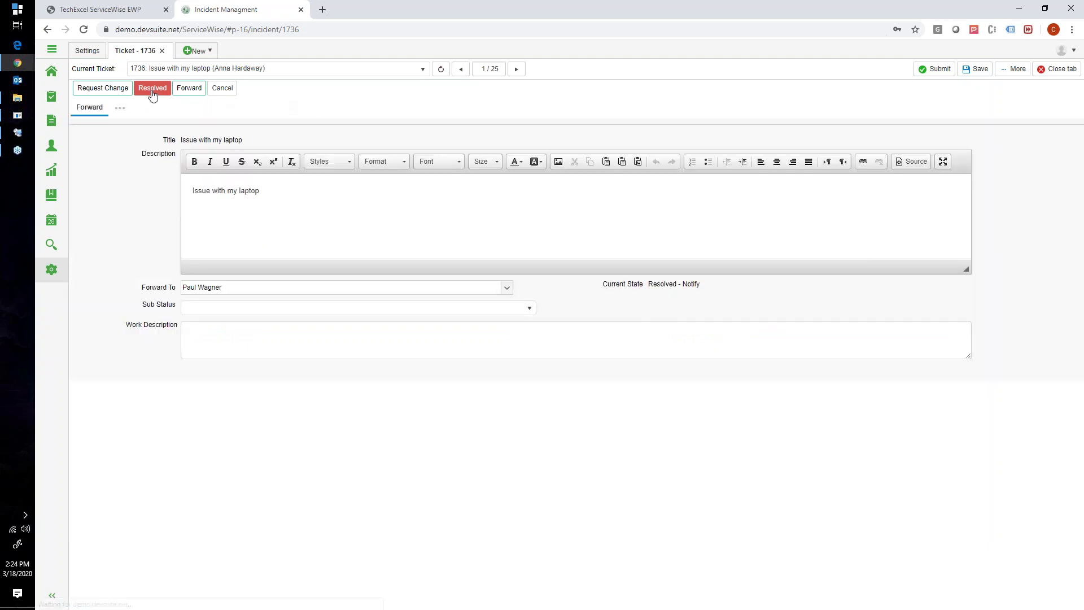
left_click(422, 286)
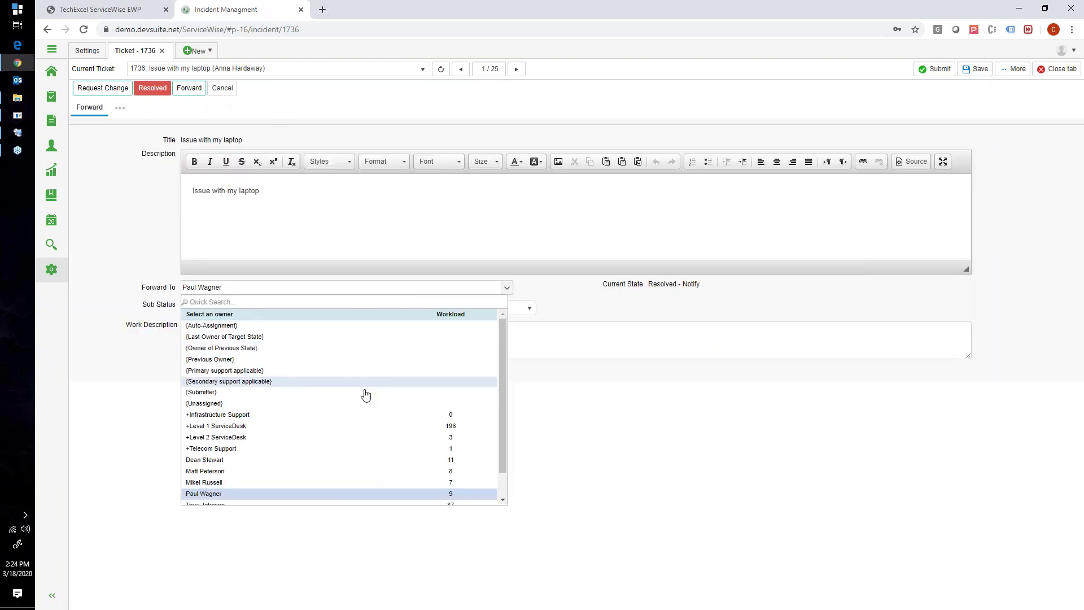
left_click(543, 449)
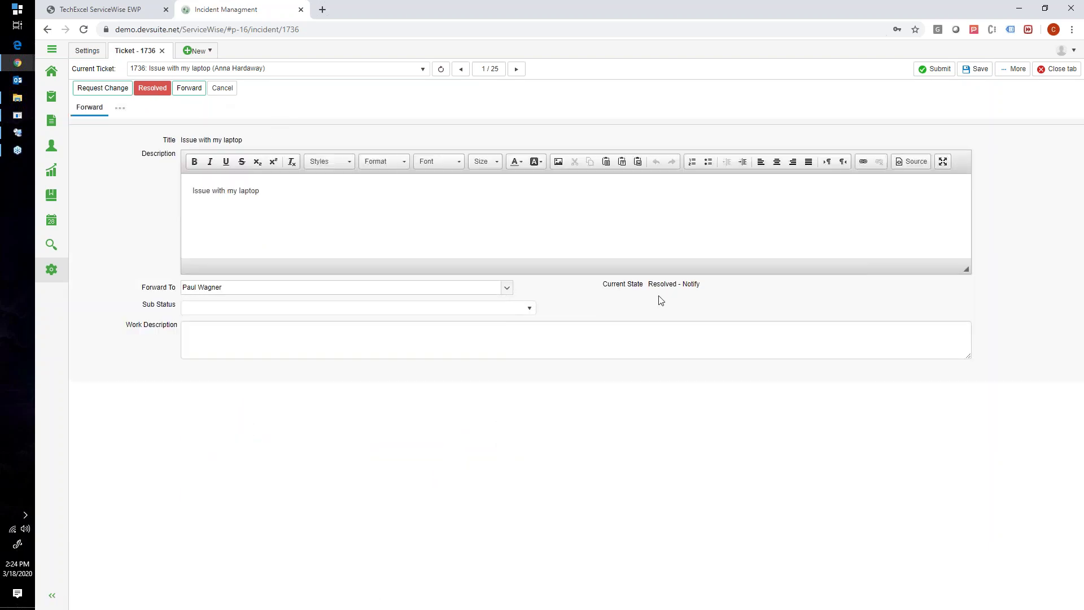
left_click(936, 69)
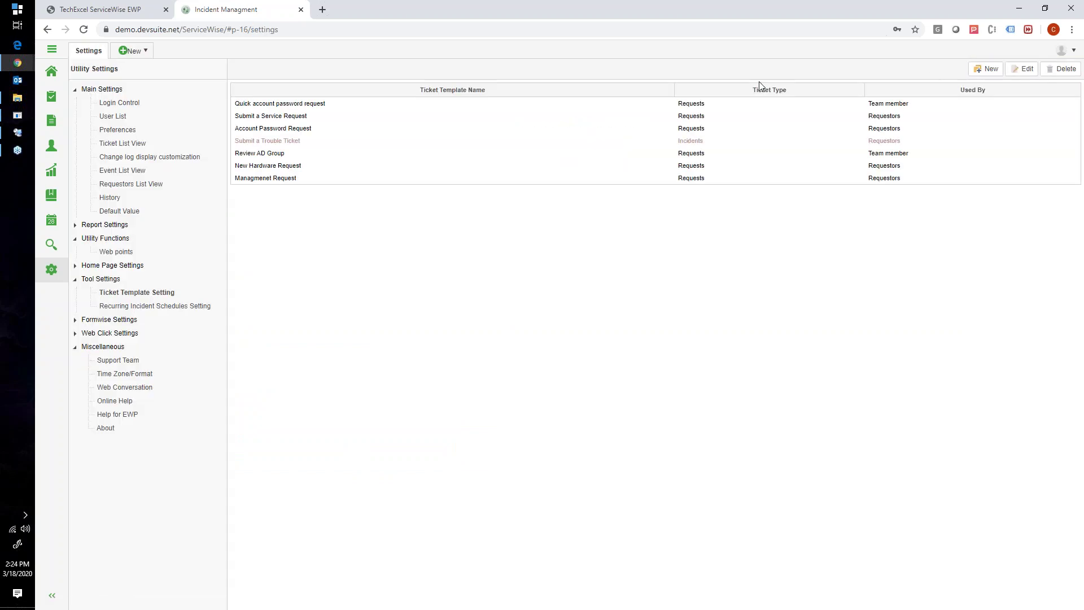
Open the Incident Managment ticket list to see ticket 1736 in Resolved - Notify
left_click(51, 97)
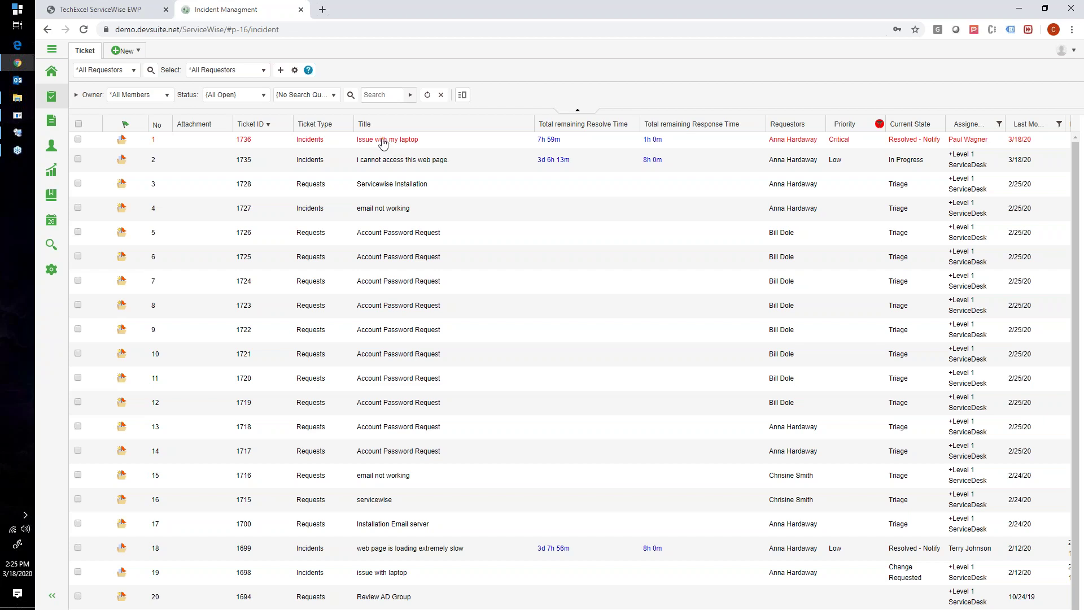
Load the Rackspace Webmail login page (apps.rackspace.com) in a new browser tab
left_click(322, 10)
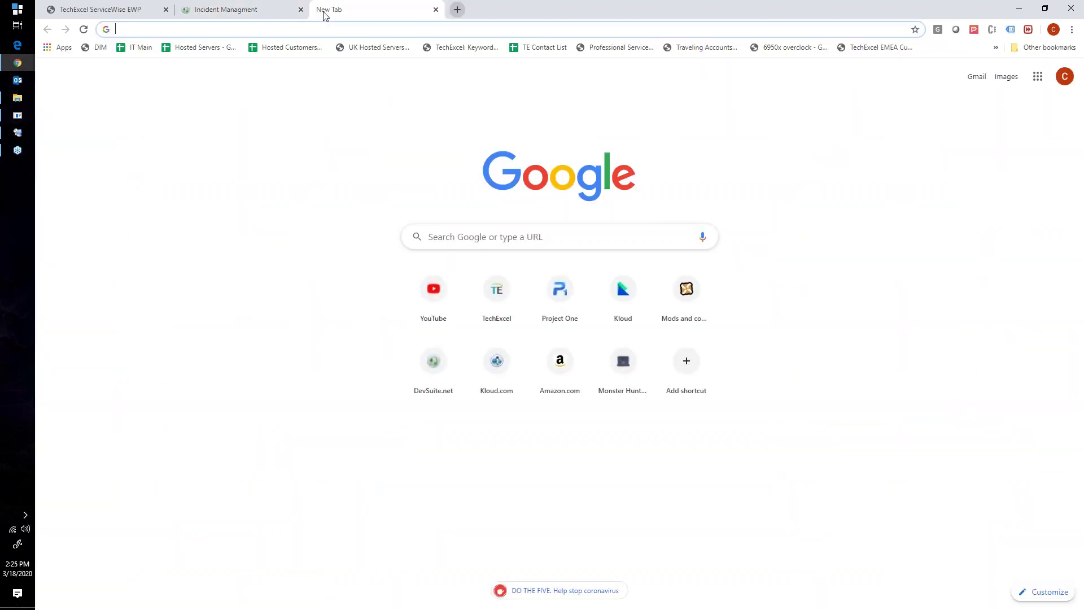
type("d")
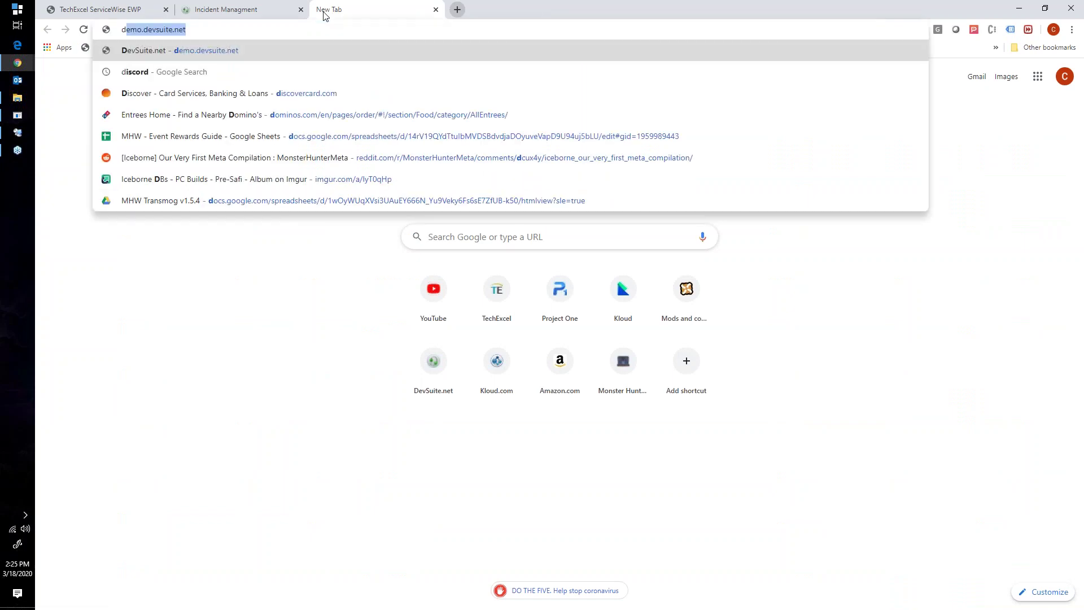
key("BackSpace")
key("BackSpace")
type("app")
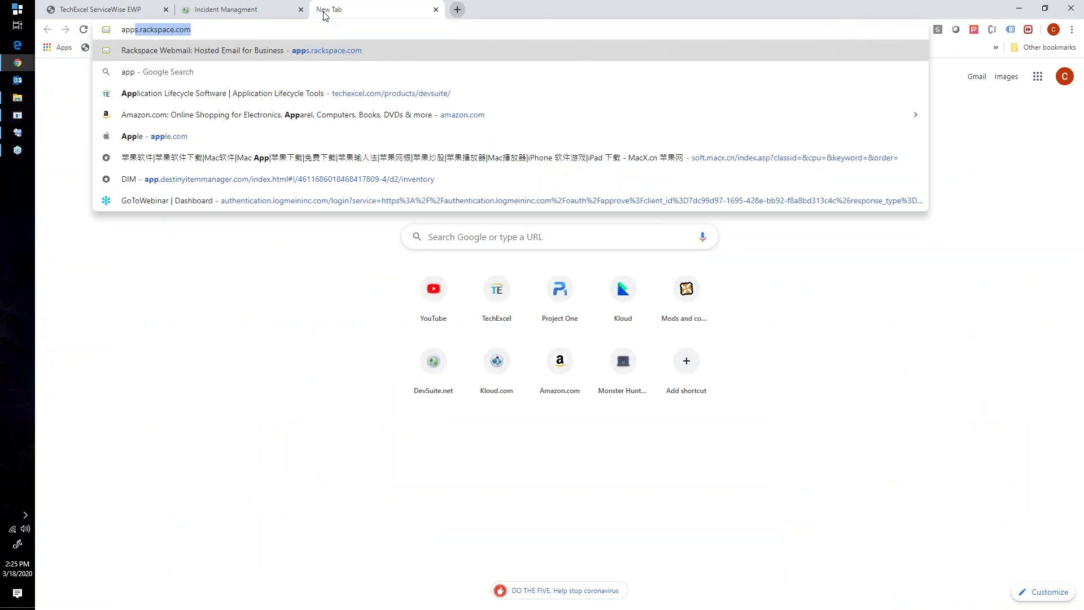
key("Return")
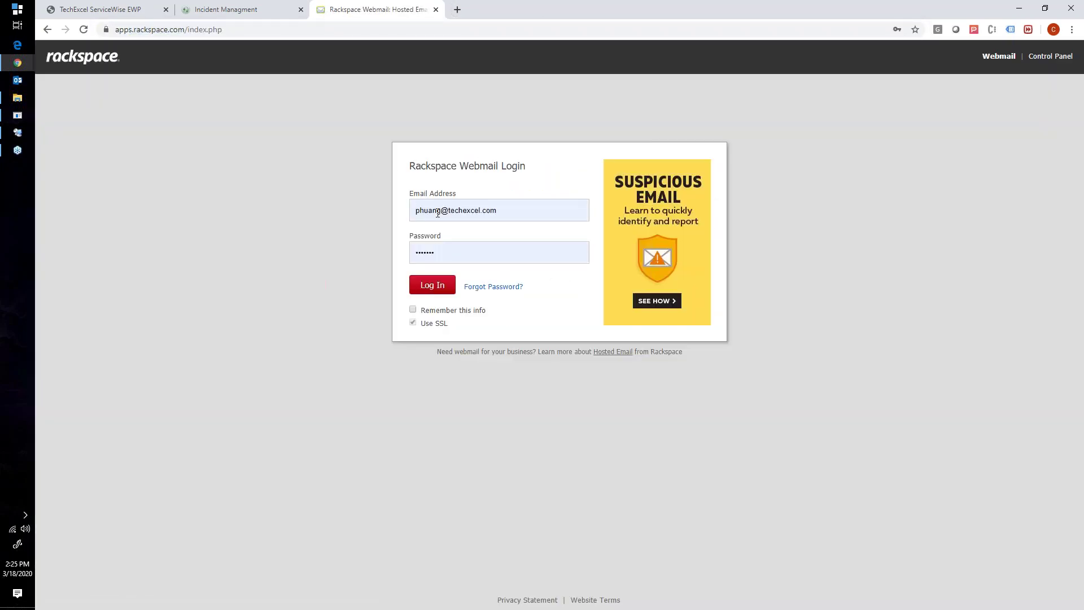
Sign in with the demo account's e-mail address and password
triple_click(445, 215)
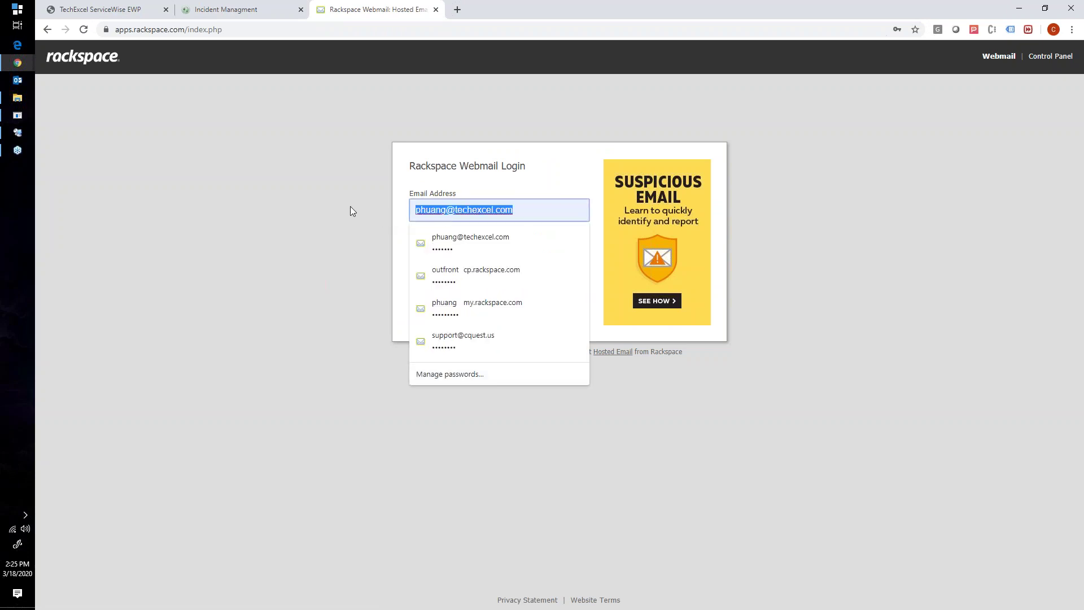
key("Tab")
type("demo•••••")
key("Return")
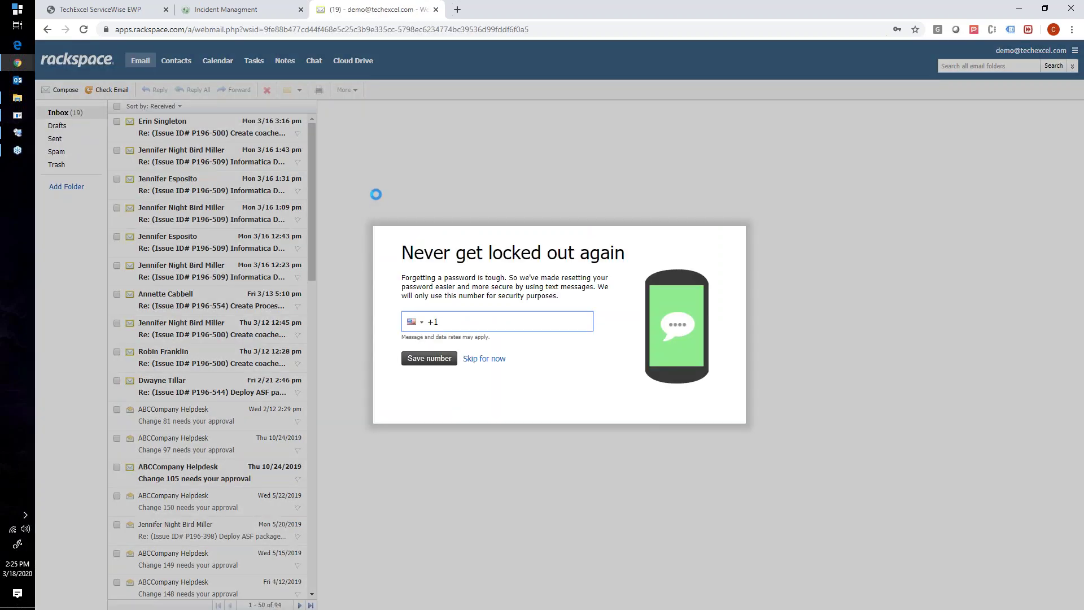
Dismiss the phone-number prompt and open the 'Change 81 needs your approval' email
left_click(474, 363)
left_click(185, 428)
Widen the message reading area, then switch to the Incident Management ticket list
left_click_drag(318, 383, 191, 401)
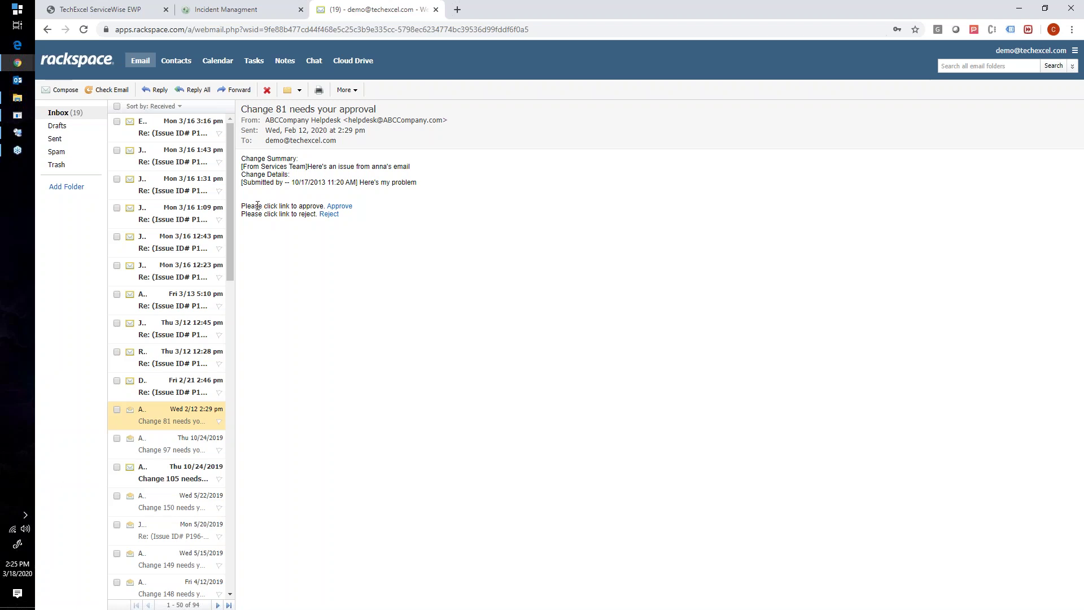
left_click_drag(241, 206, 318, 208)
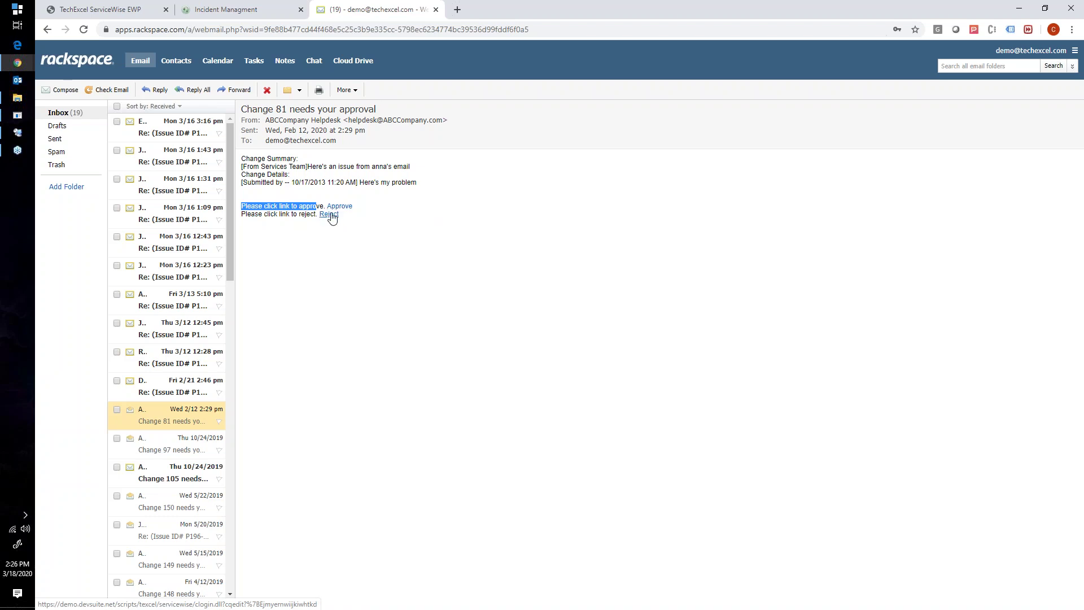
left_click(246, 17)
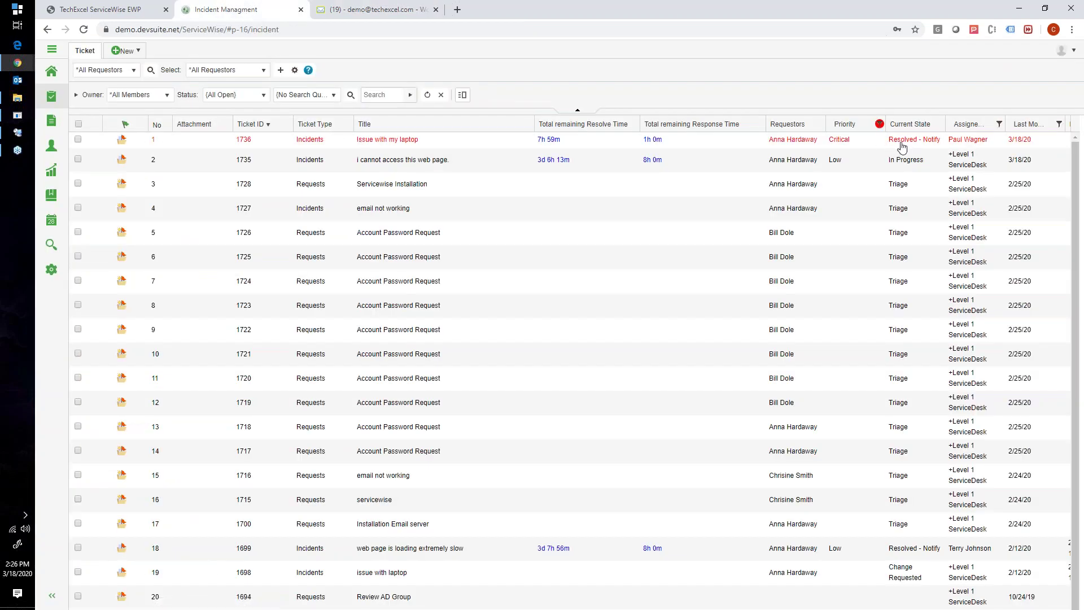
Open ticket 1736 'Issue with my laptop', then bring the ServiceWise Admin console forward
left_click(372, 141)
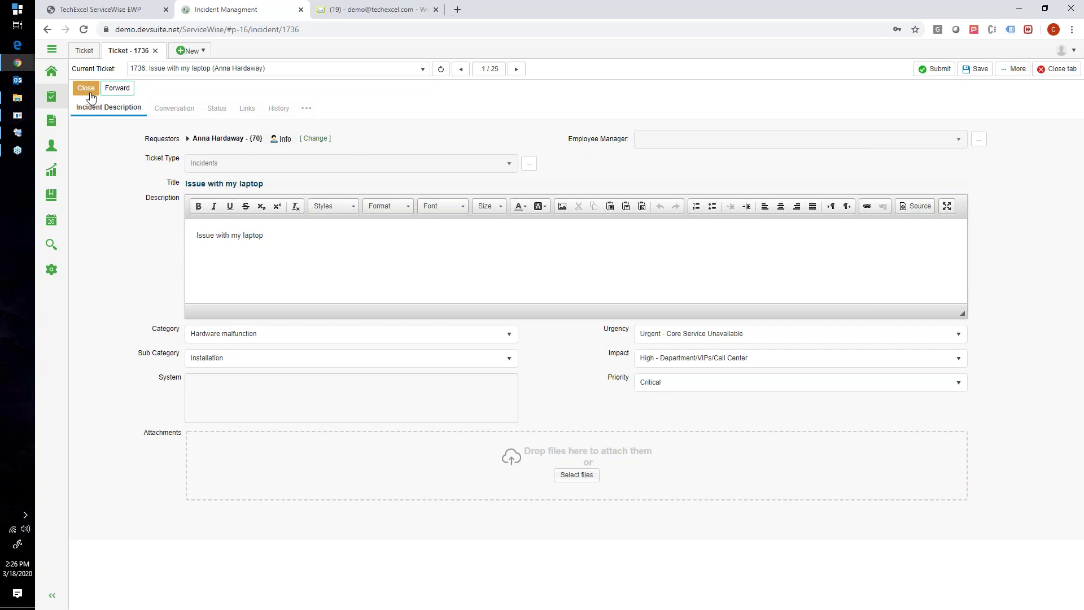
left_click(23, 133)
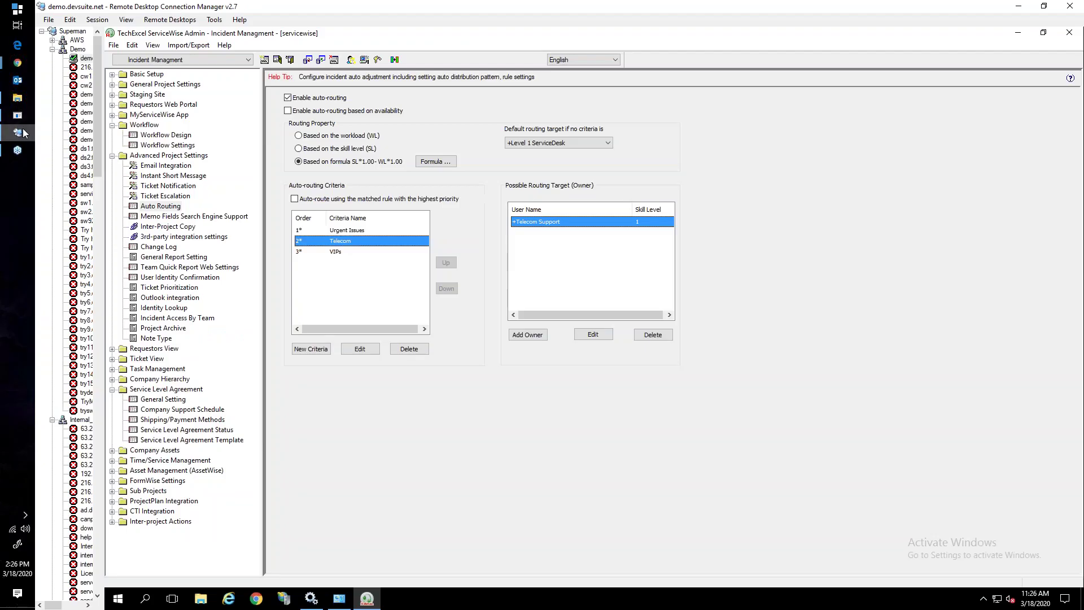
Tidy the settings tree and open Ticket Escalation under Advanced Project Settings
left_click(112, 125)
left_click(114, 136)
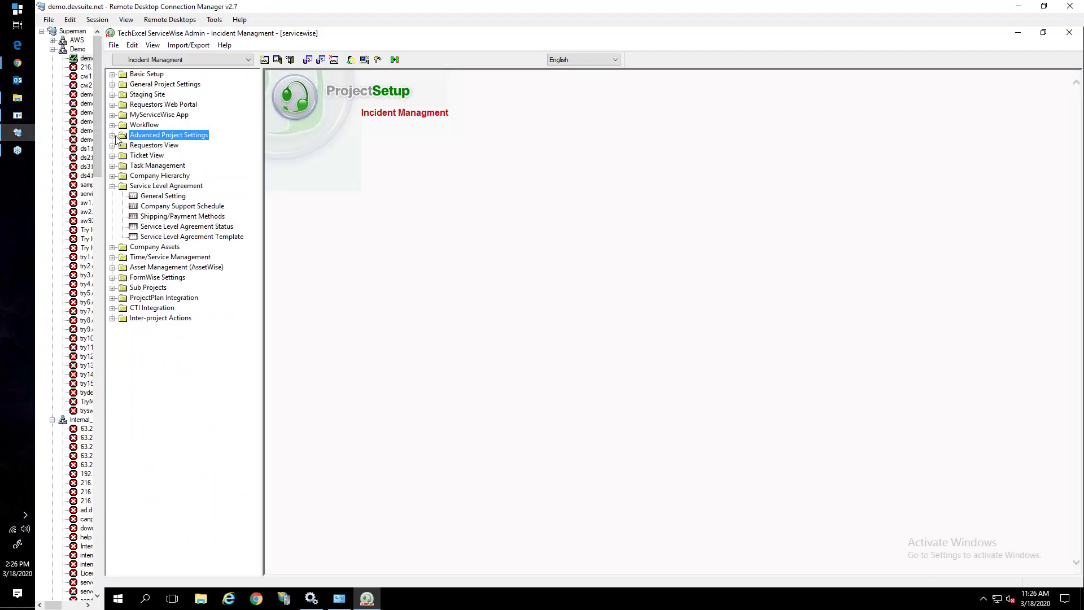
left_click(112, 186)
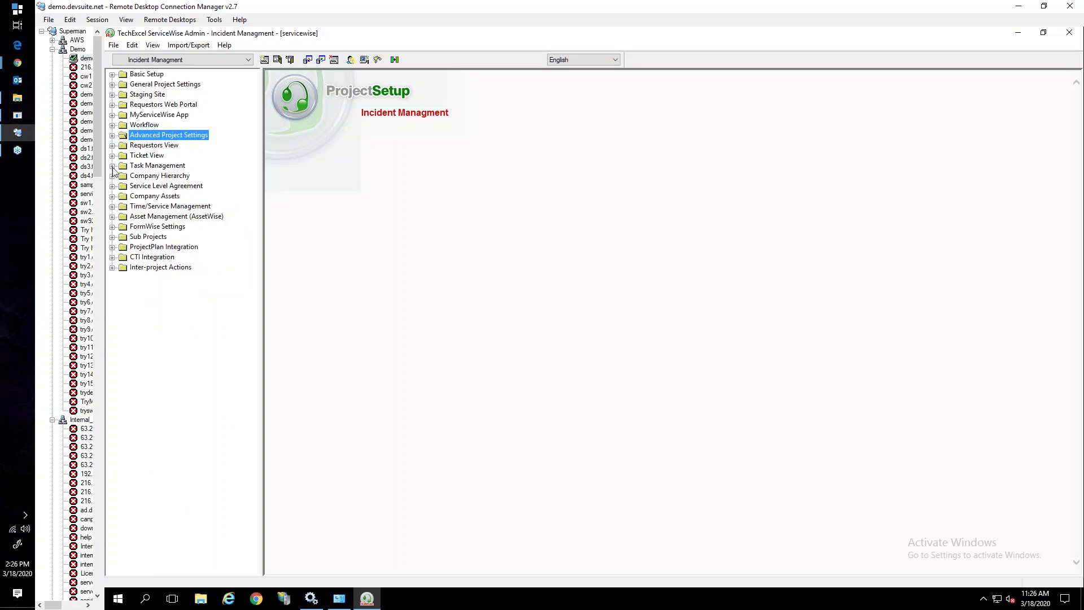
left_click(113, 166)
left_click(113, 165)
left_click(112, 136)
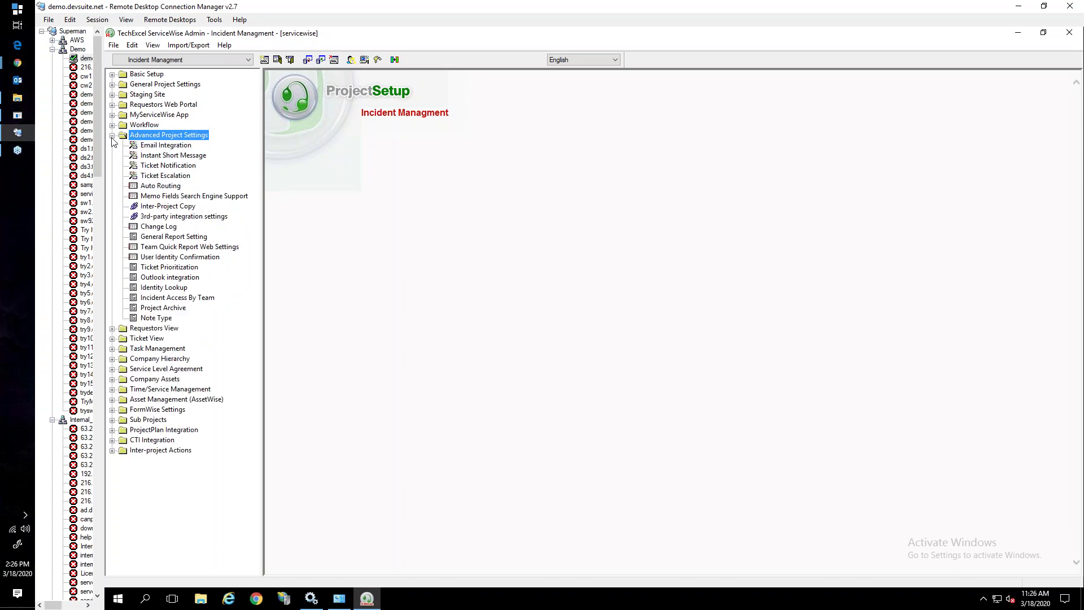
left_click(148, 179)
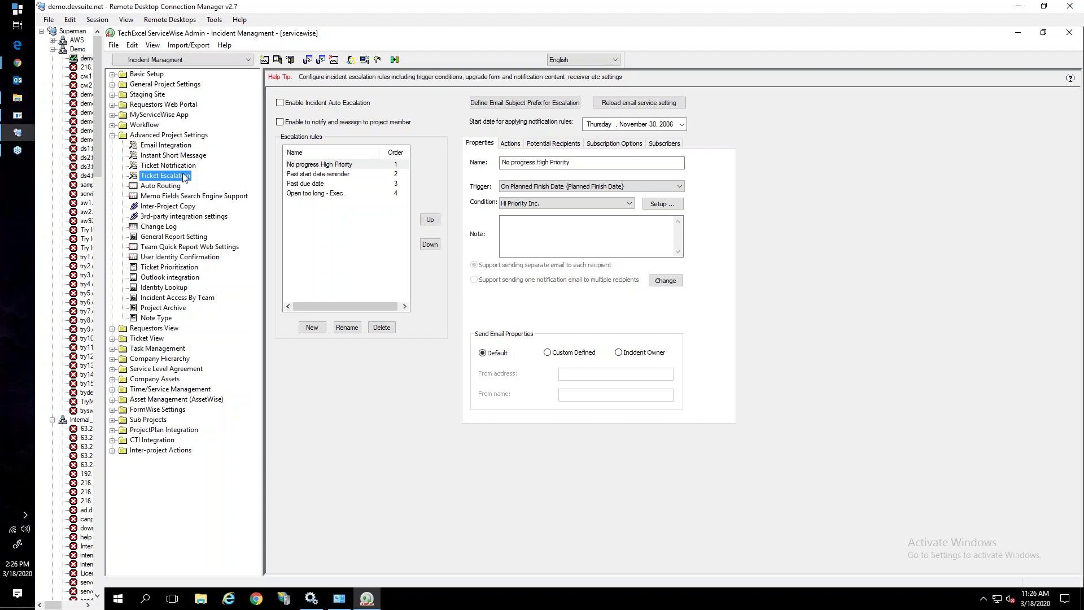
Set the No progress High Priority rule's trigger to Open too long
left_click(299, 165)
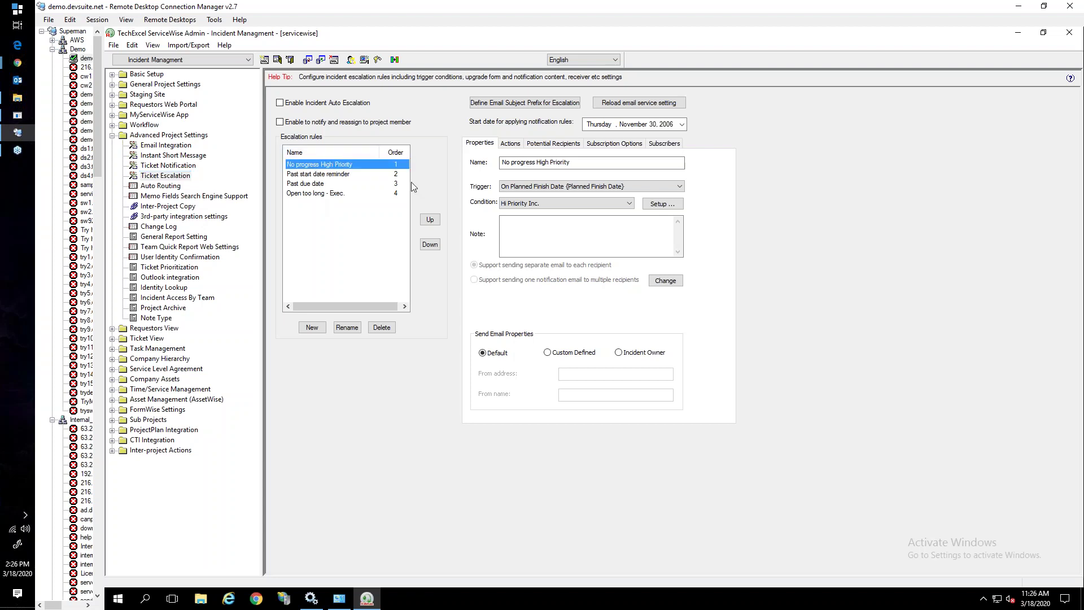
left_click(533, 190)
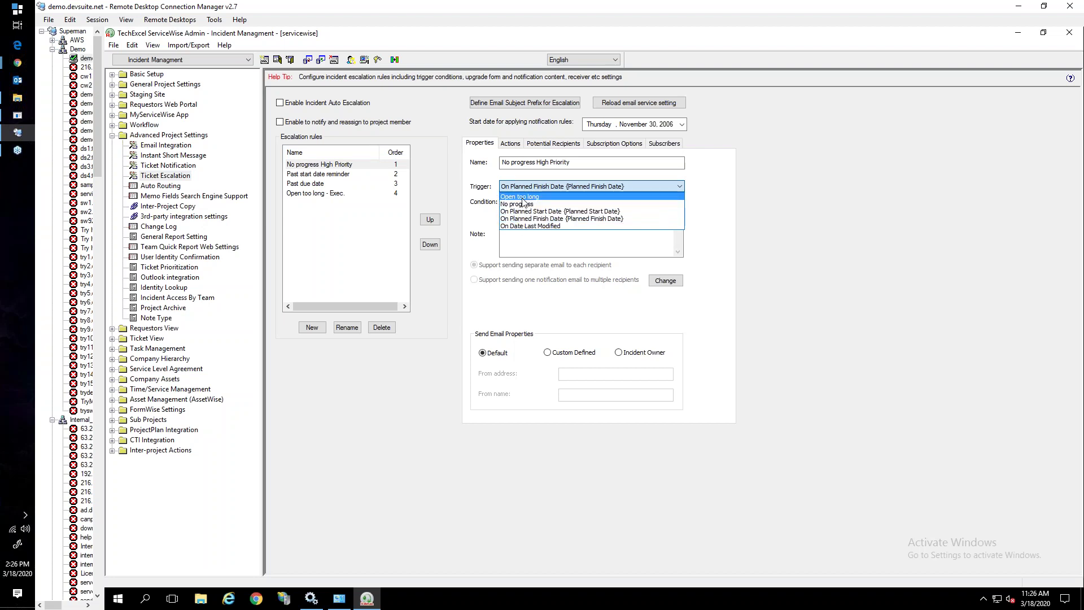
left_click(522, 197)
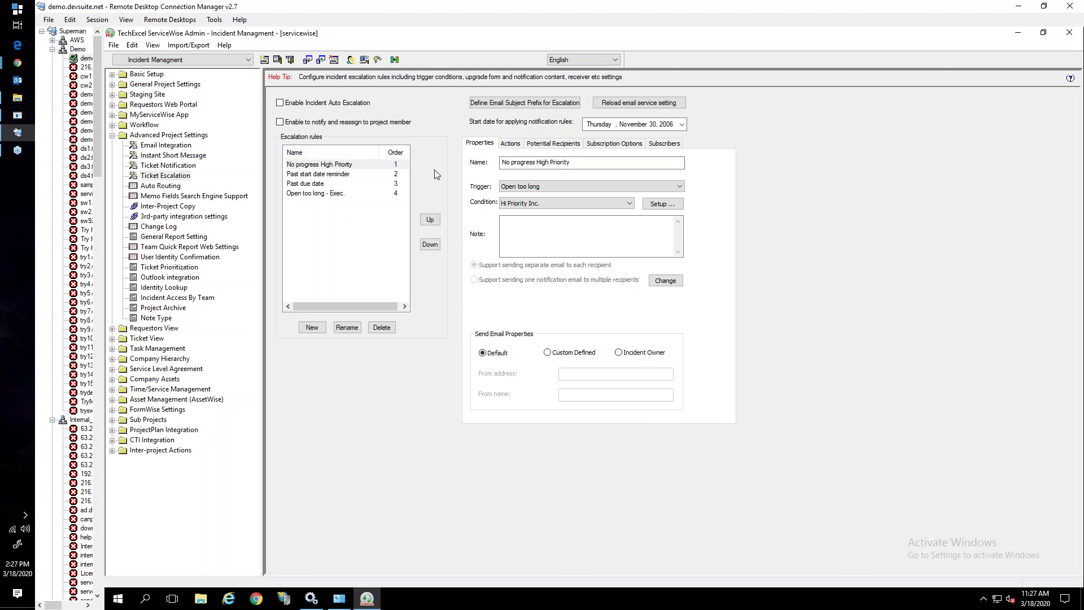
Create a new escalation condition named 'Resolved - Open'
left_click(661, 204)
left_click(390, 439)
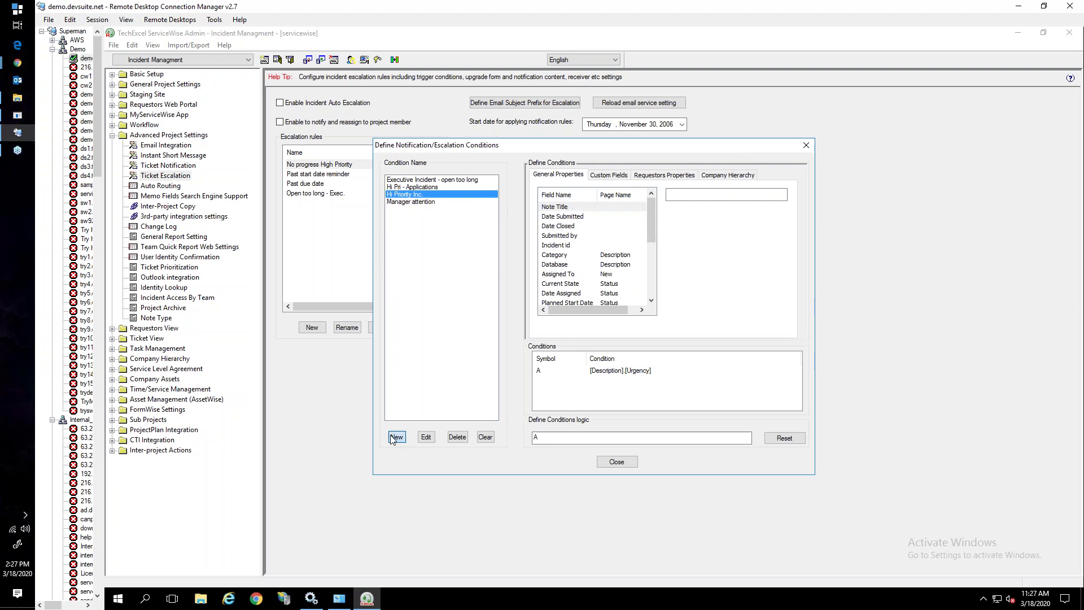
type("Resolved - Open")
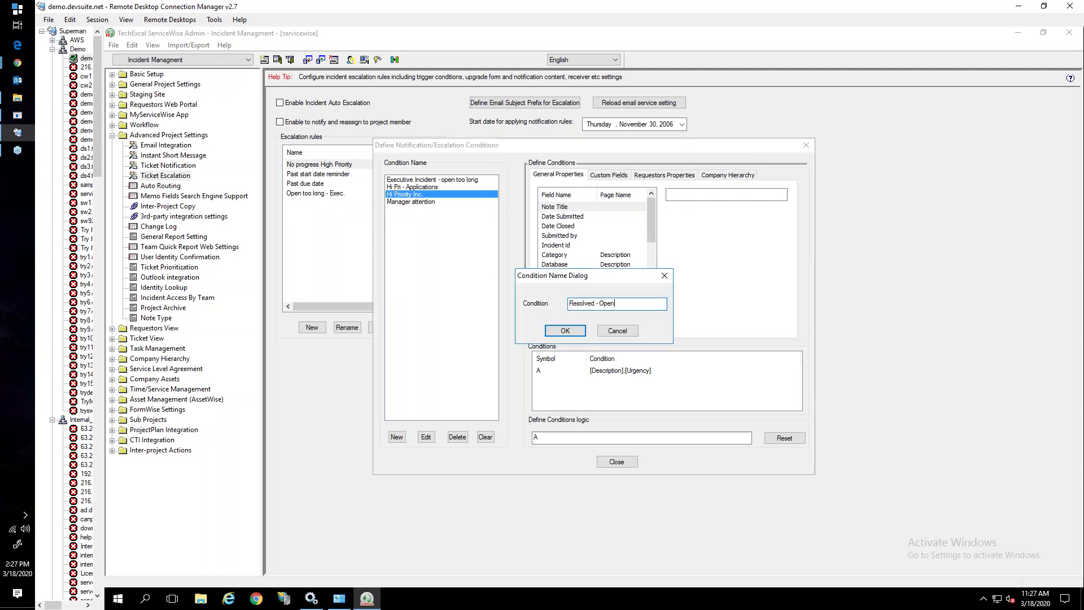
left_click(559, 332)
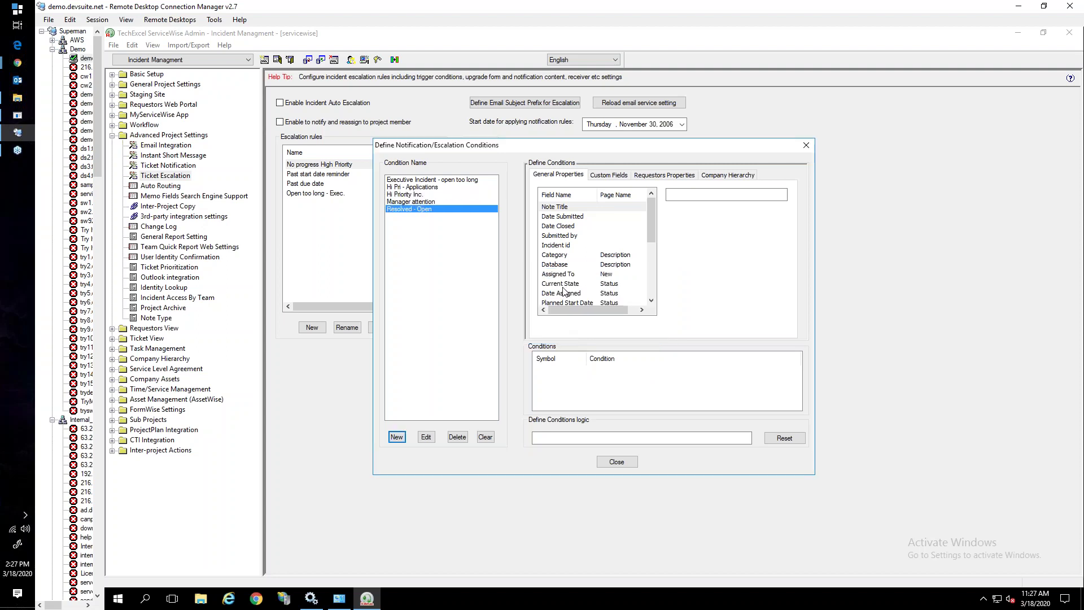
Make the condition match Current State Resolved - Notify and close the condition setup
scroll(573, 279, "down", 3)
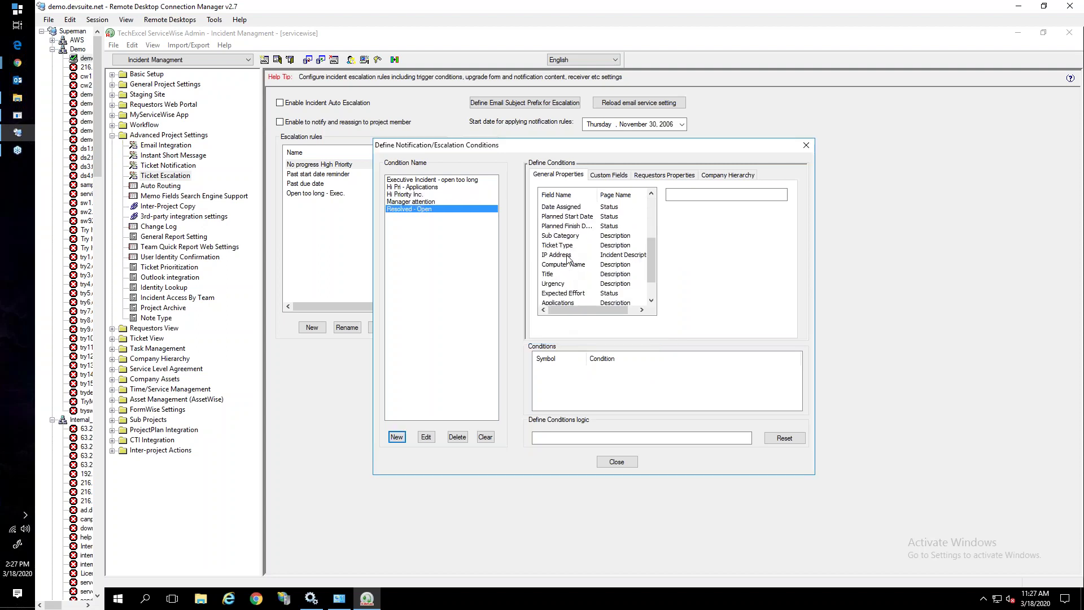
scroll(569, 270, "down", 1)
scroll(568, 285, "up", 3)
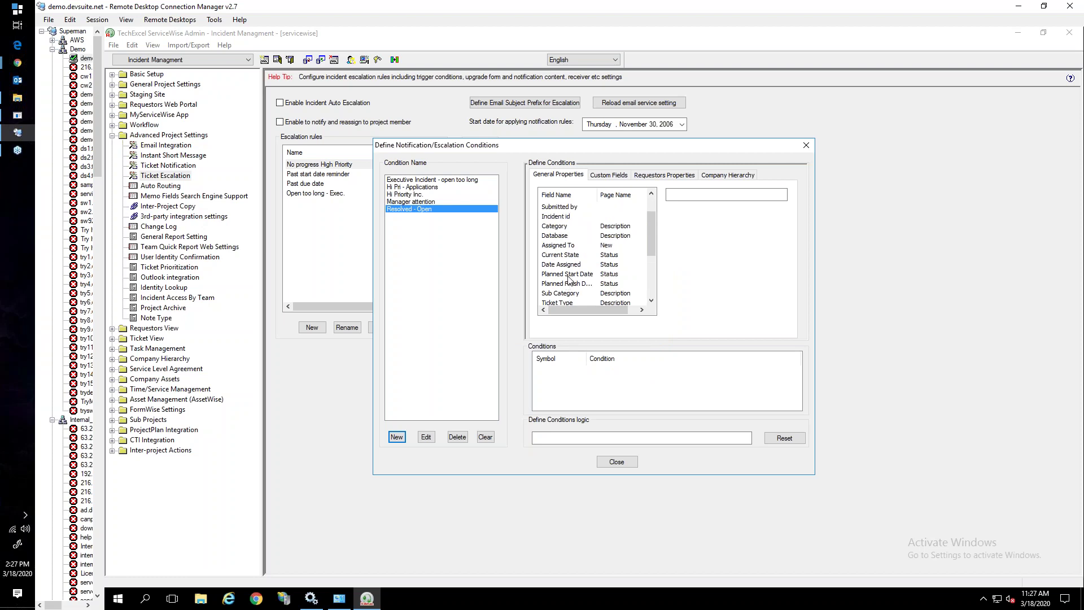
scroll(569, 278, "up", 1)
left_click(569, 283)
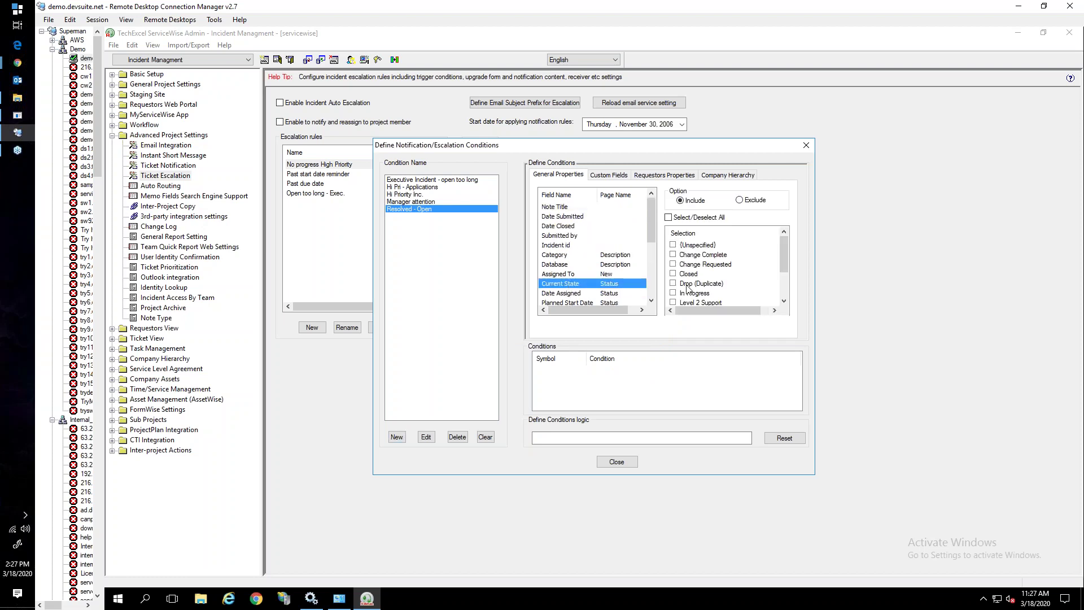
left_click(784, 287)
left_click(674, 284)
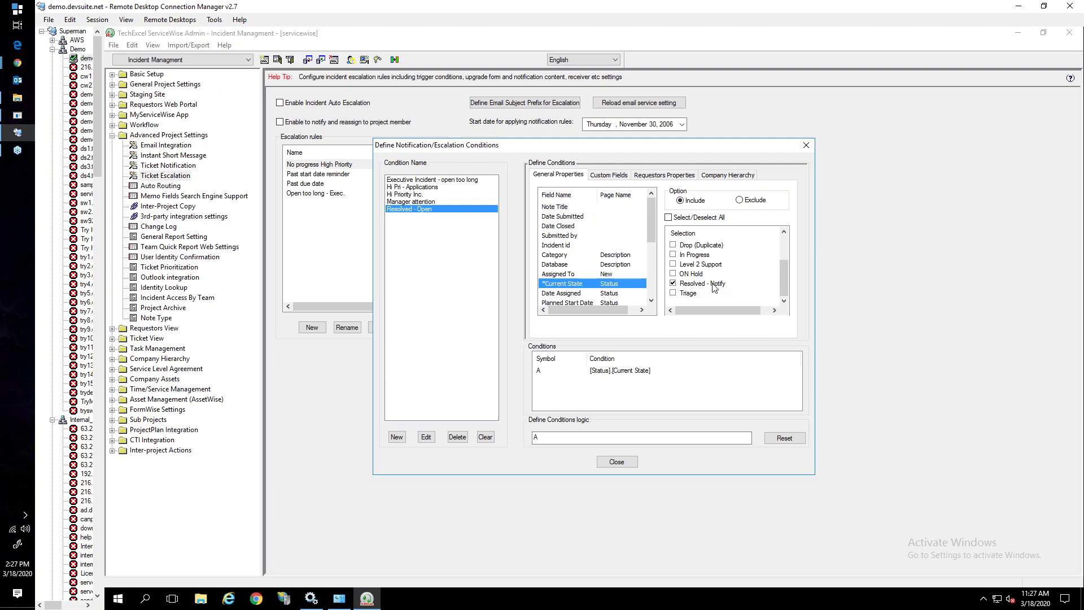
left_click(617, 461)
left_click(530, 203)
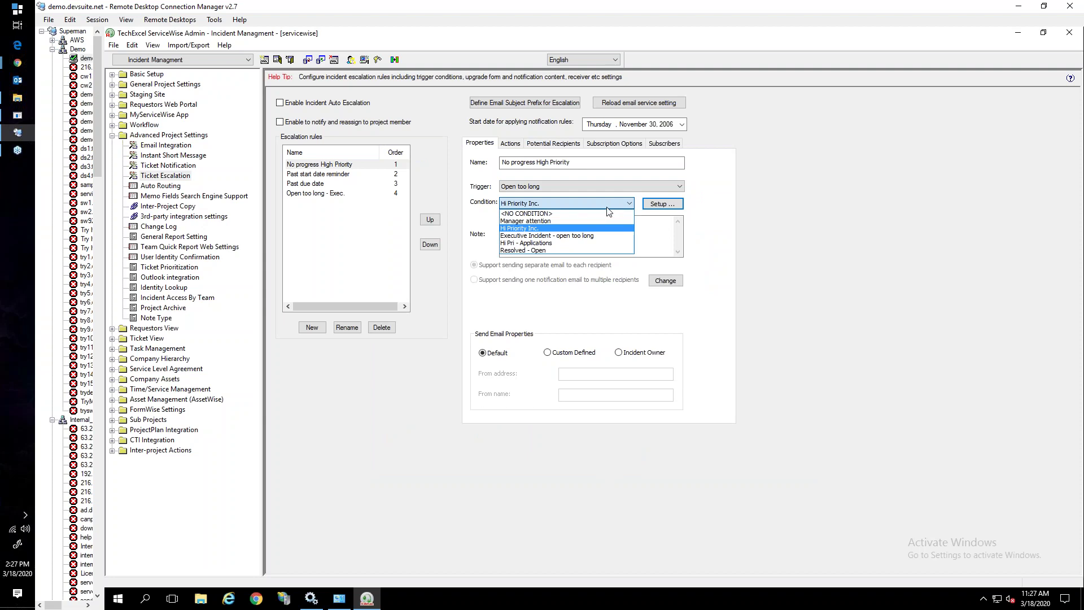
Apply the Resolved - Open condition to the rule and edit its escalation action schedule
left_click(545, 251)
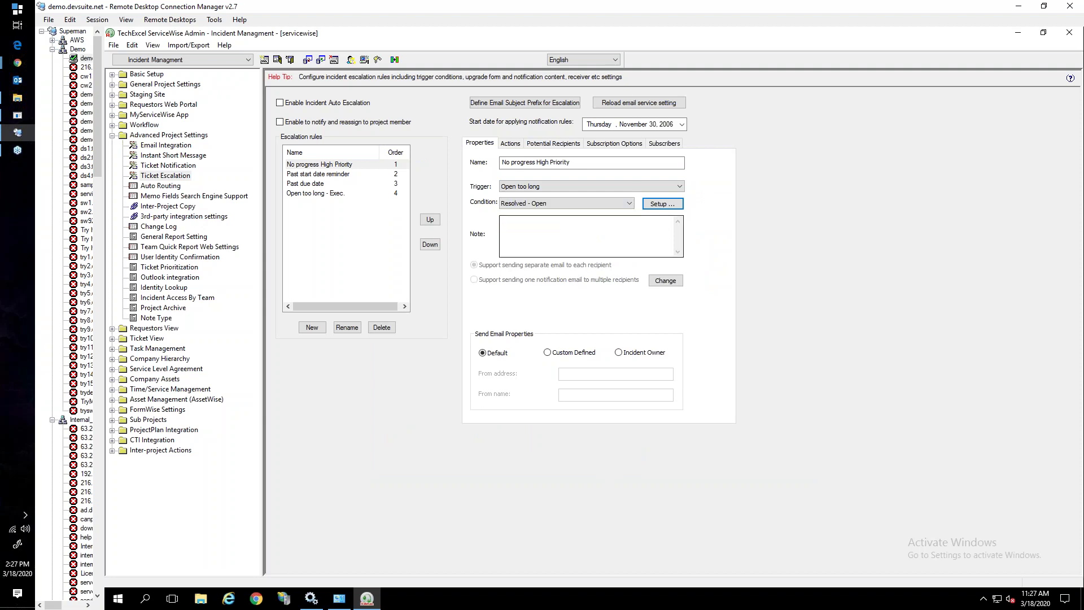
left_click(511, 144)
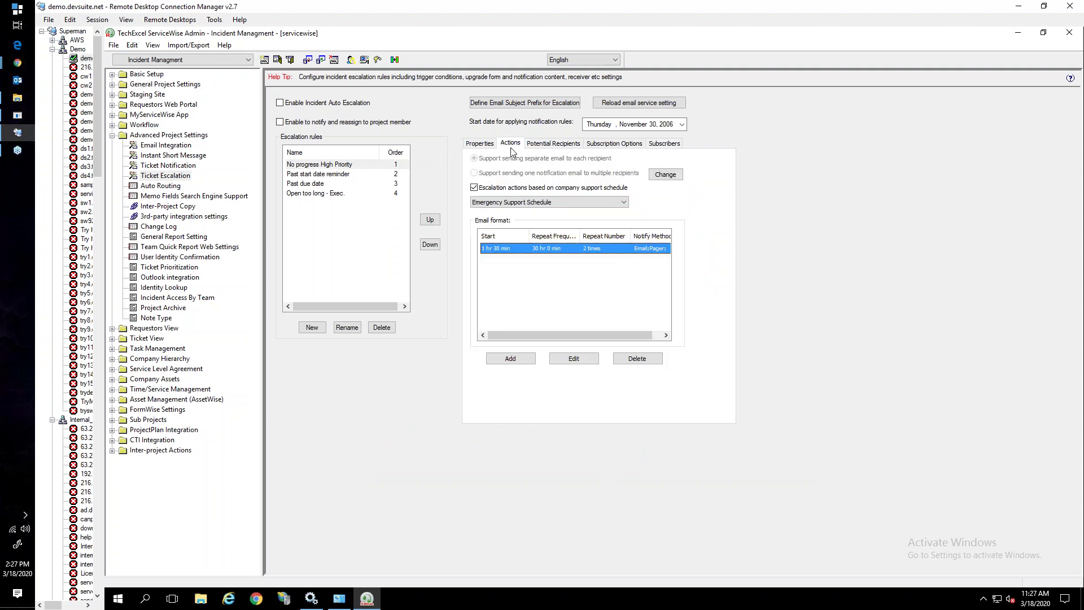
left_click(571, 359)
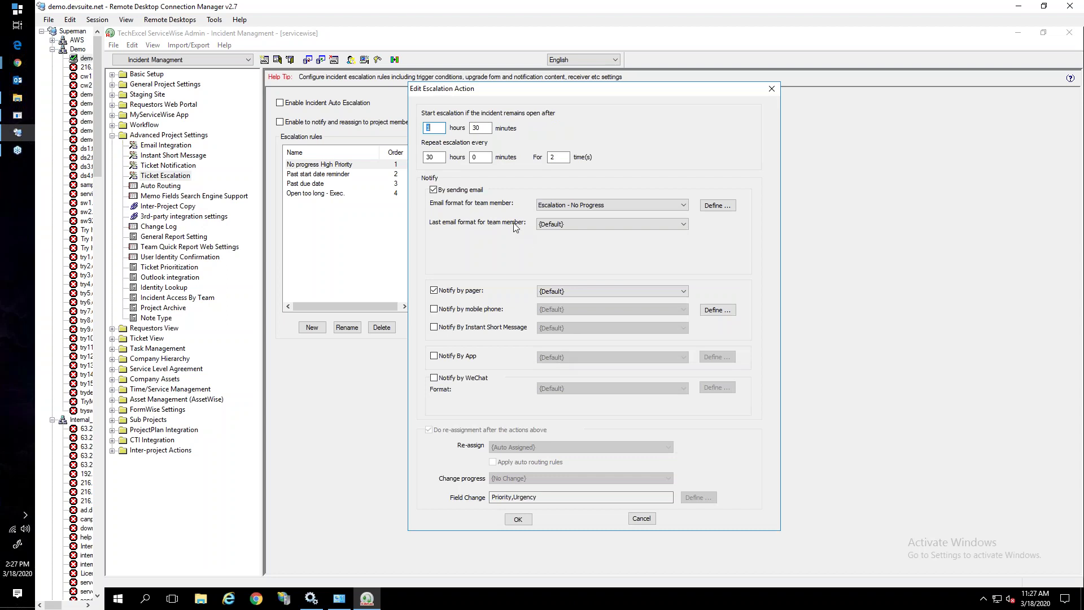
mouse_move(436, 128)
left_mouse_down()
mouse_move(427, 129)
mouse_move(467, 133)
mouse_move(425, 130)
left_mouse_up()
Bring the browser forward and show the webmail inbox
mouse_move(17, 66)
left_click(73, 55)
left_click(323, 10)
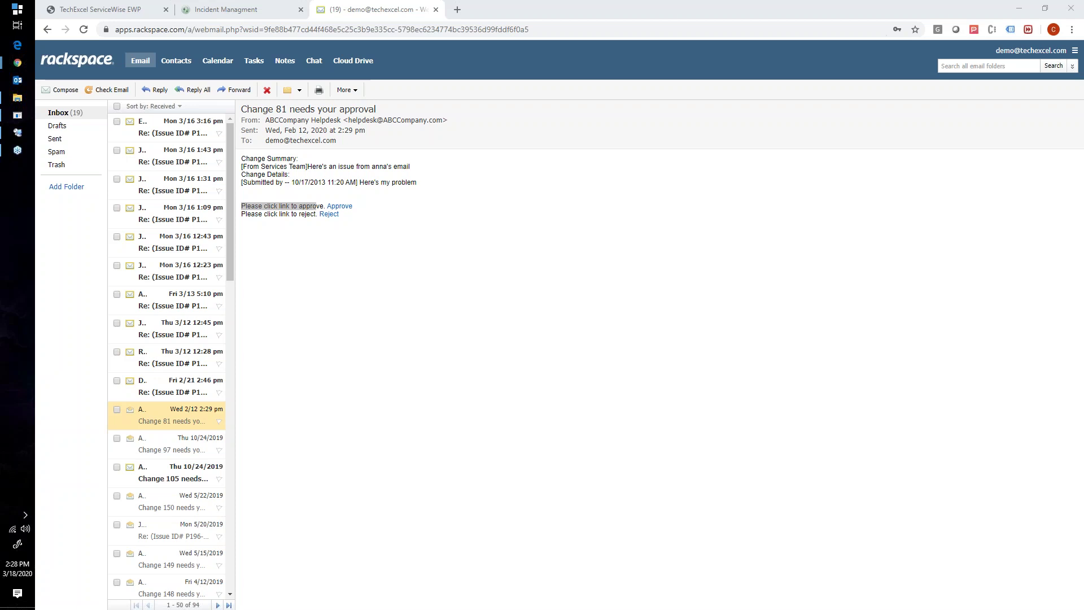
Return to the Incident Management ticket list, then switch back to the admin console
left_click(249, 9)
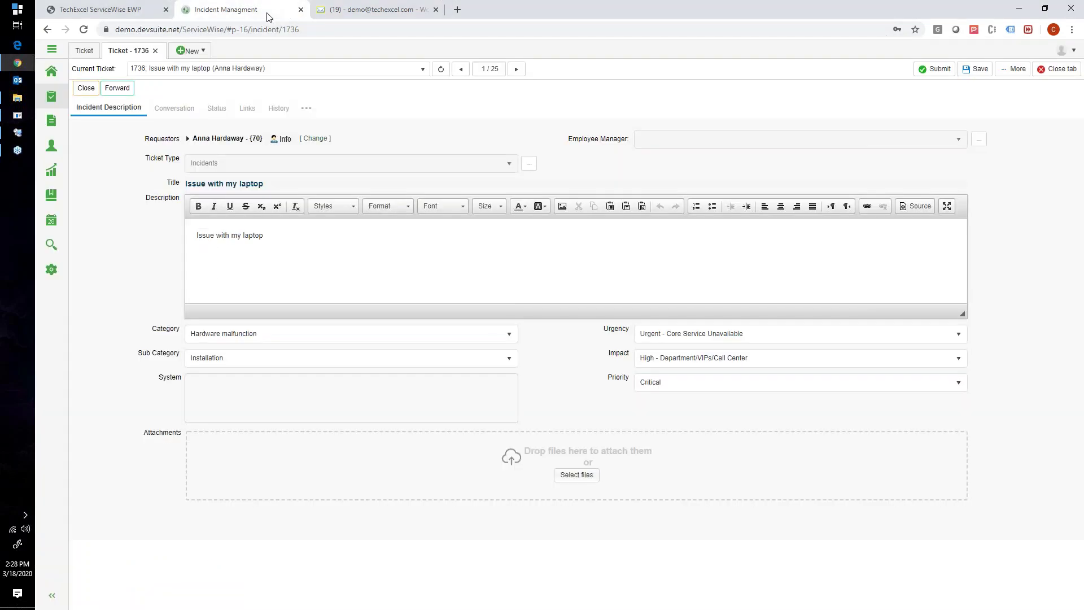
left_click(90, 53)
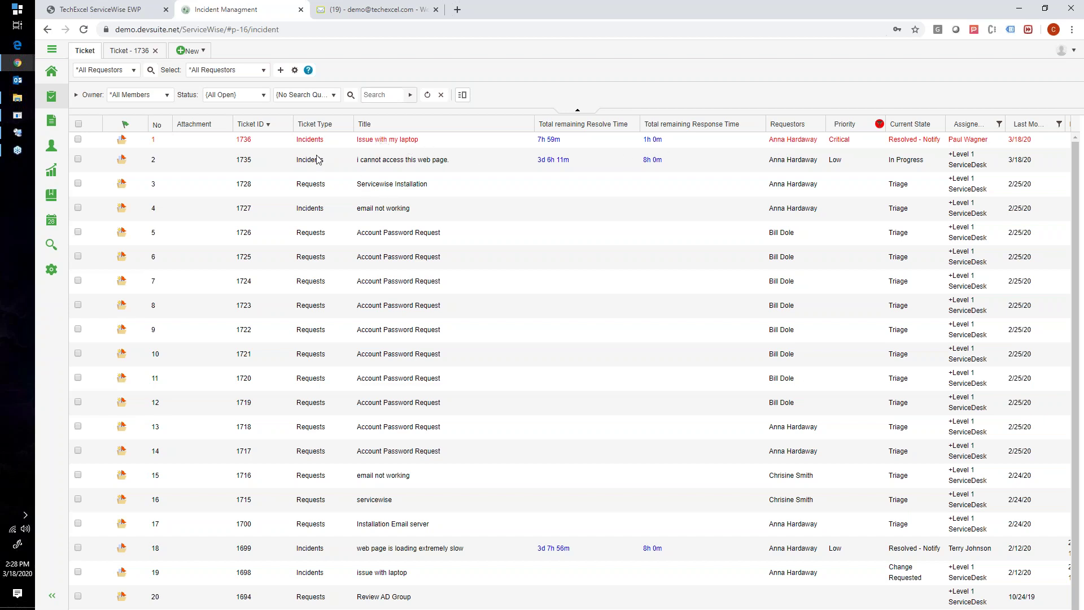
left_click(17, 133)
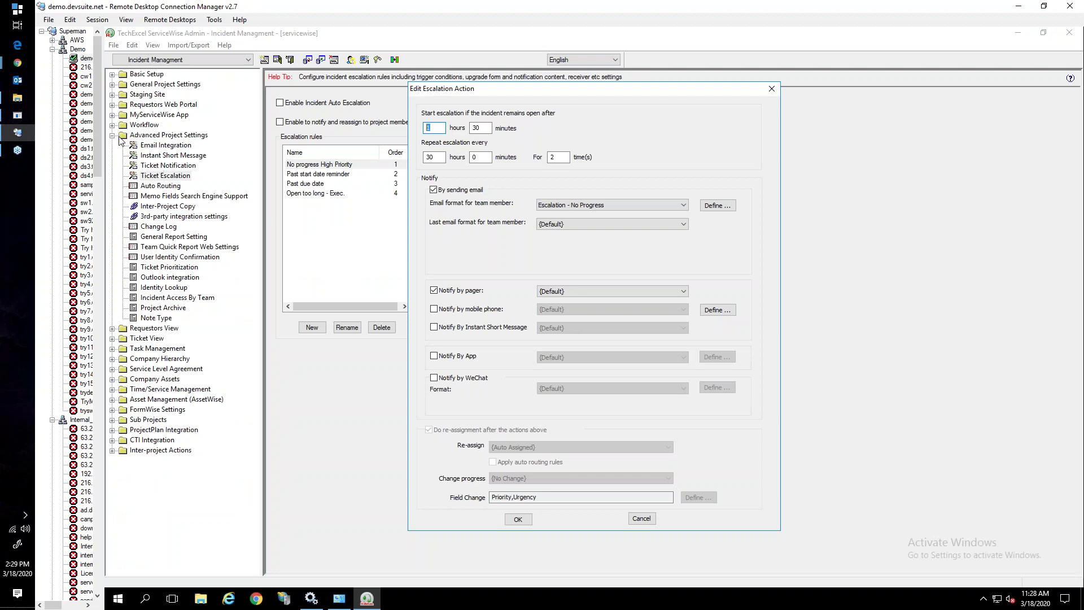
Cancel the escalation action edit and review the Ticket View general, Description and incident type settings
left_click(642, 518)
left_click(112, 339)
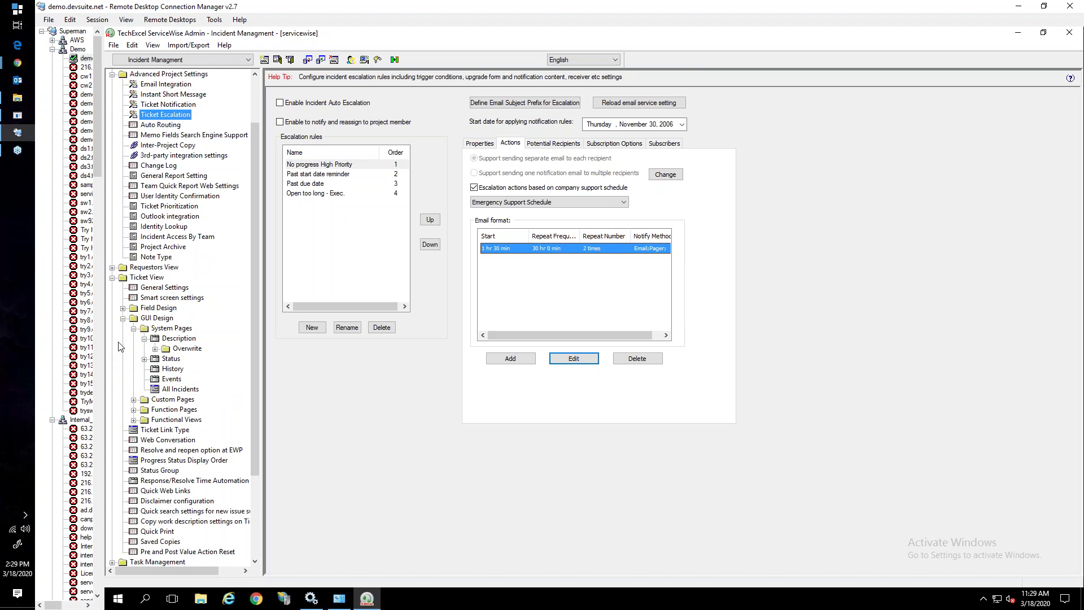
left_click(166, 288)
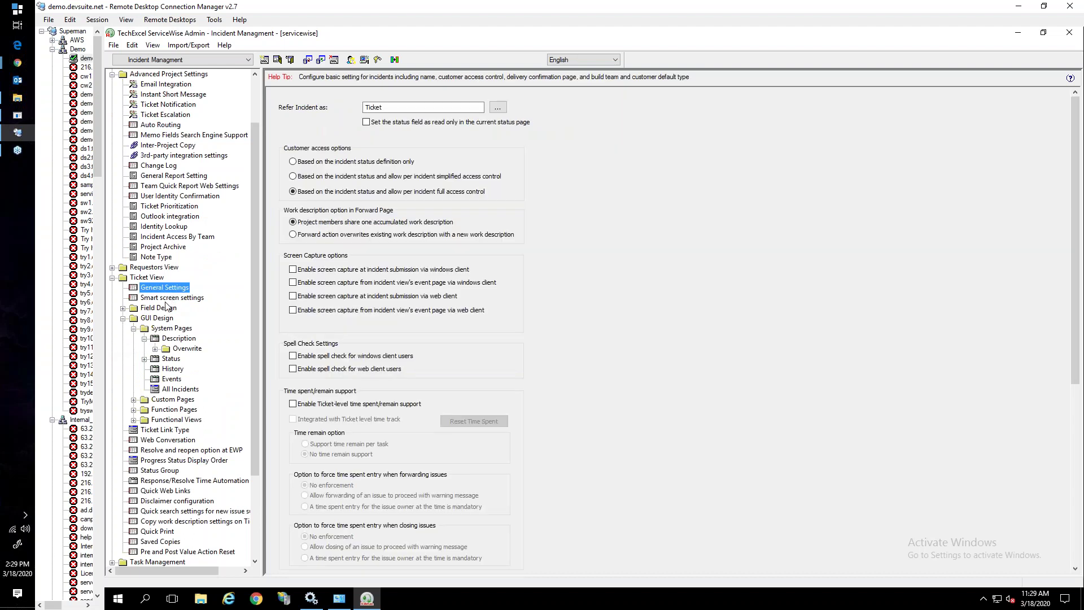
left_click(167, 339)
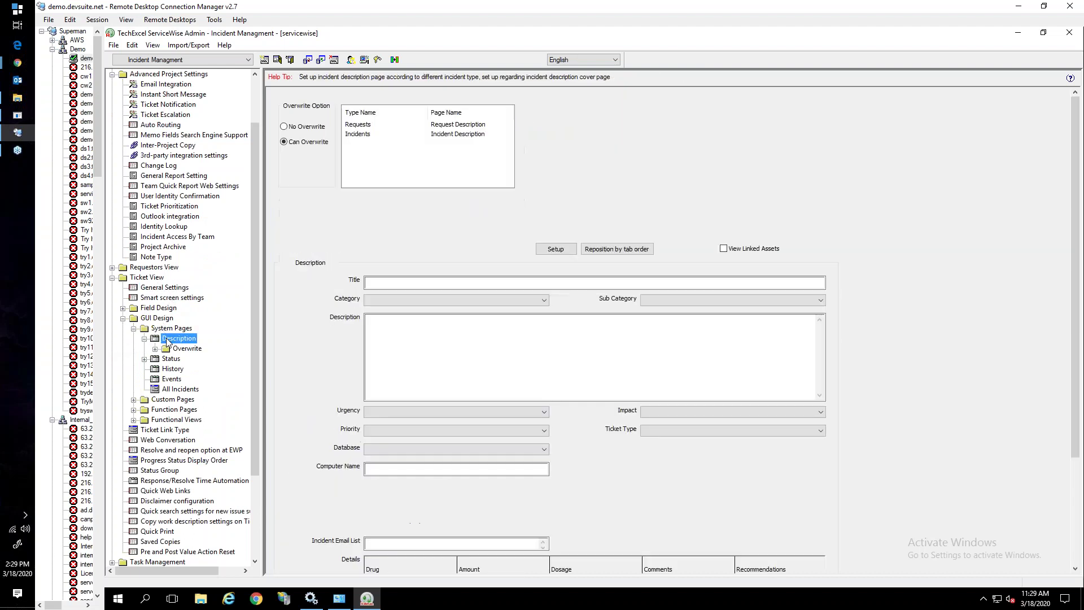
left_click(161, 298)
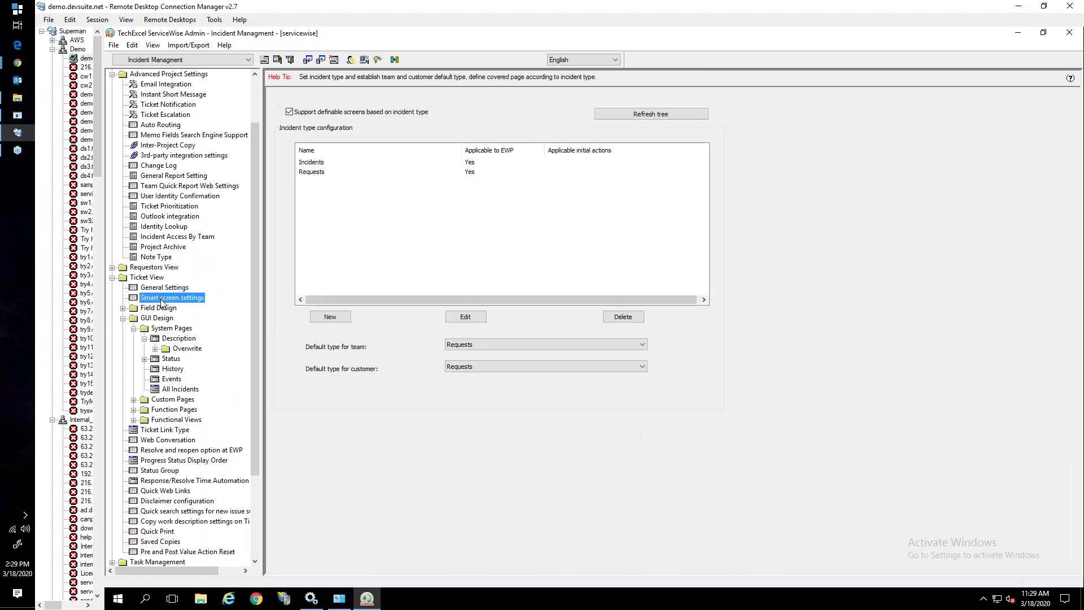
Bring the browser back and switch to the webmail inbox
mouse_move(24, 70)
left_click(65, 75)
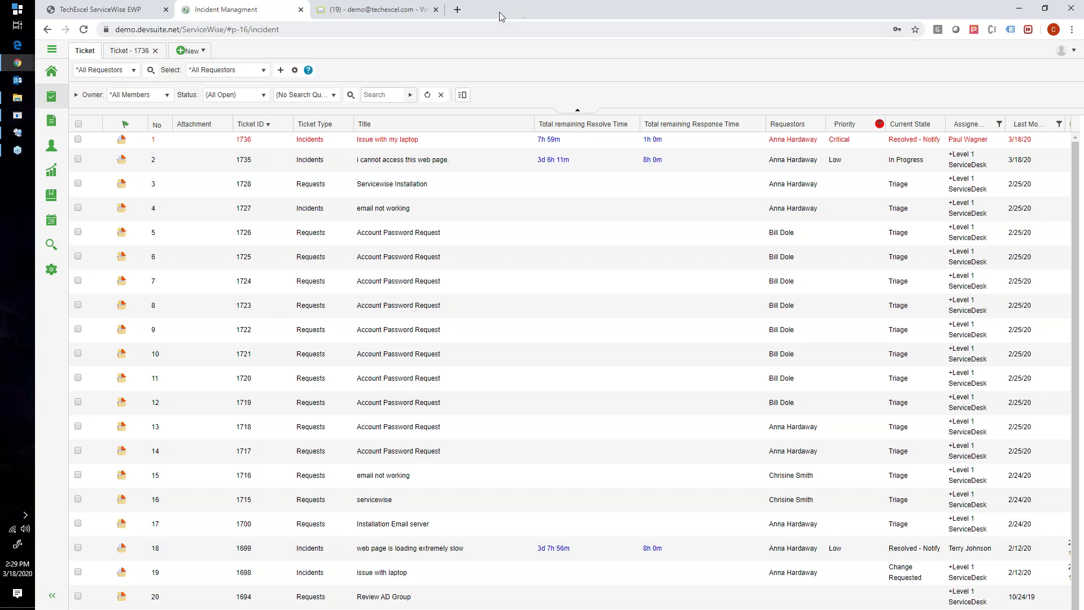
left_click(419, 10)
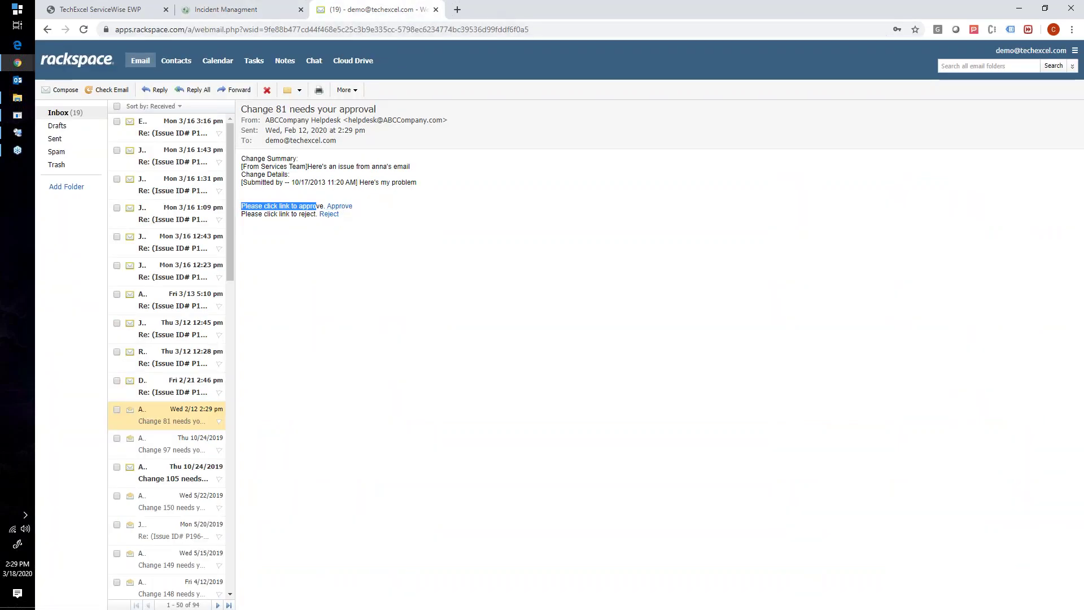